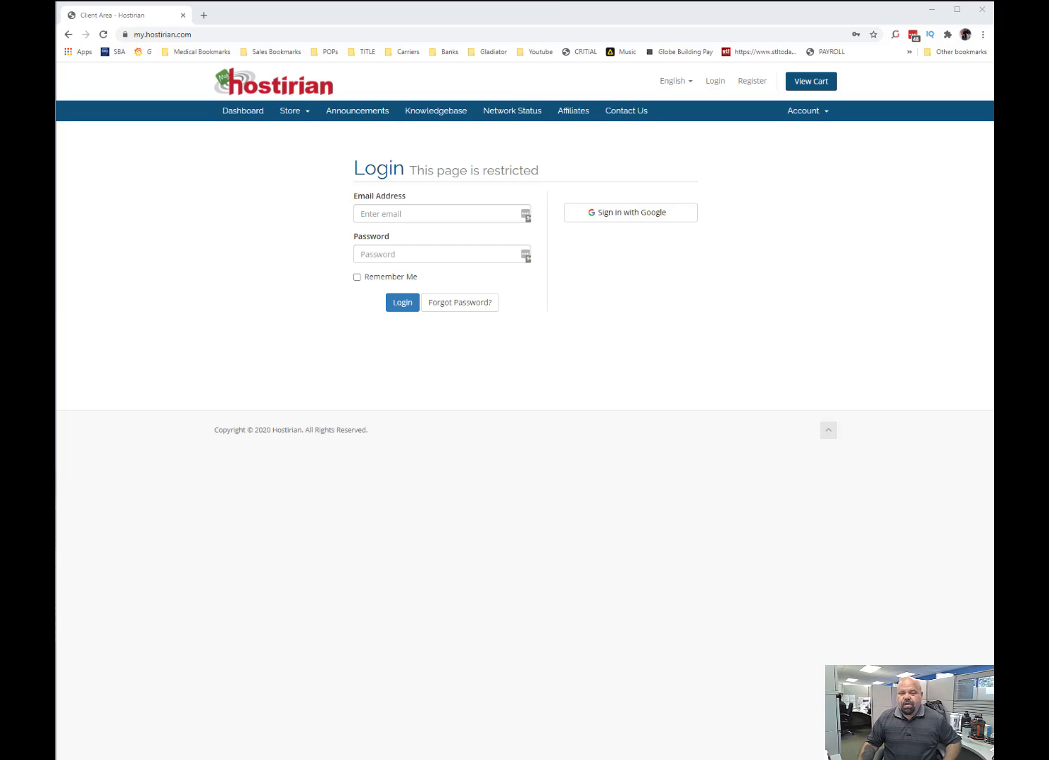
# Sign in to the Hostirian client area with the Google account and dismiss the password update offer.
pyautogui.click(219, 33)
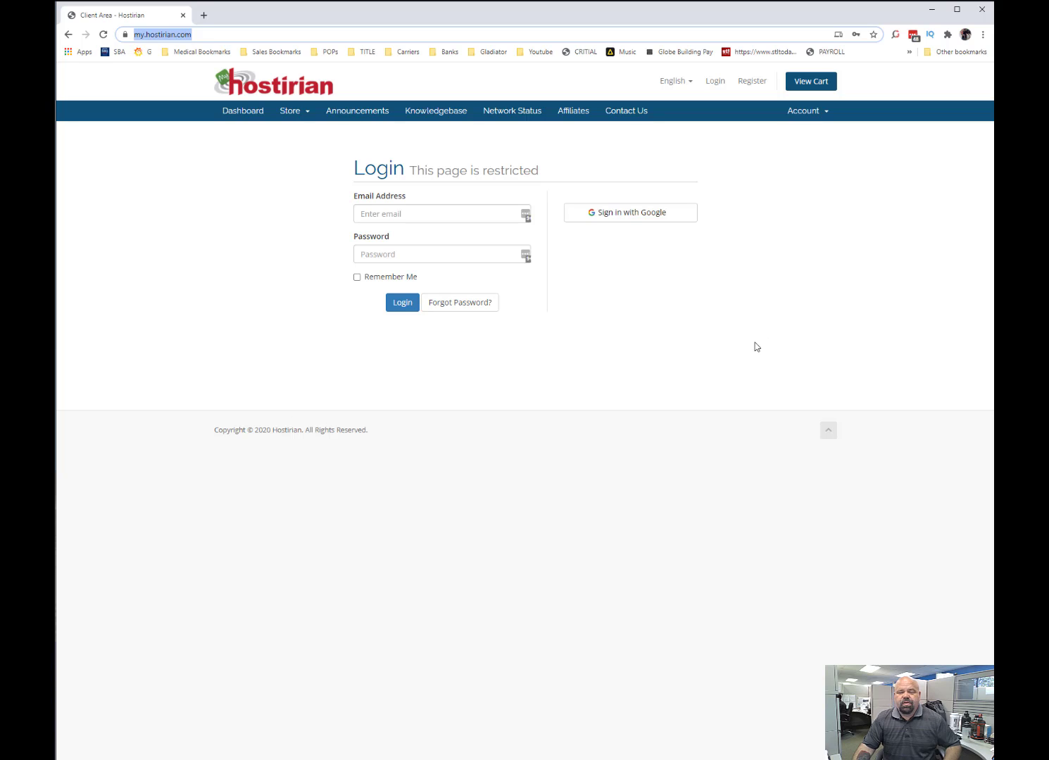
pyautogui.click(621, 221)
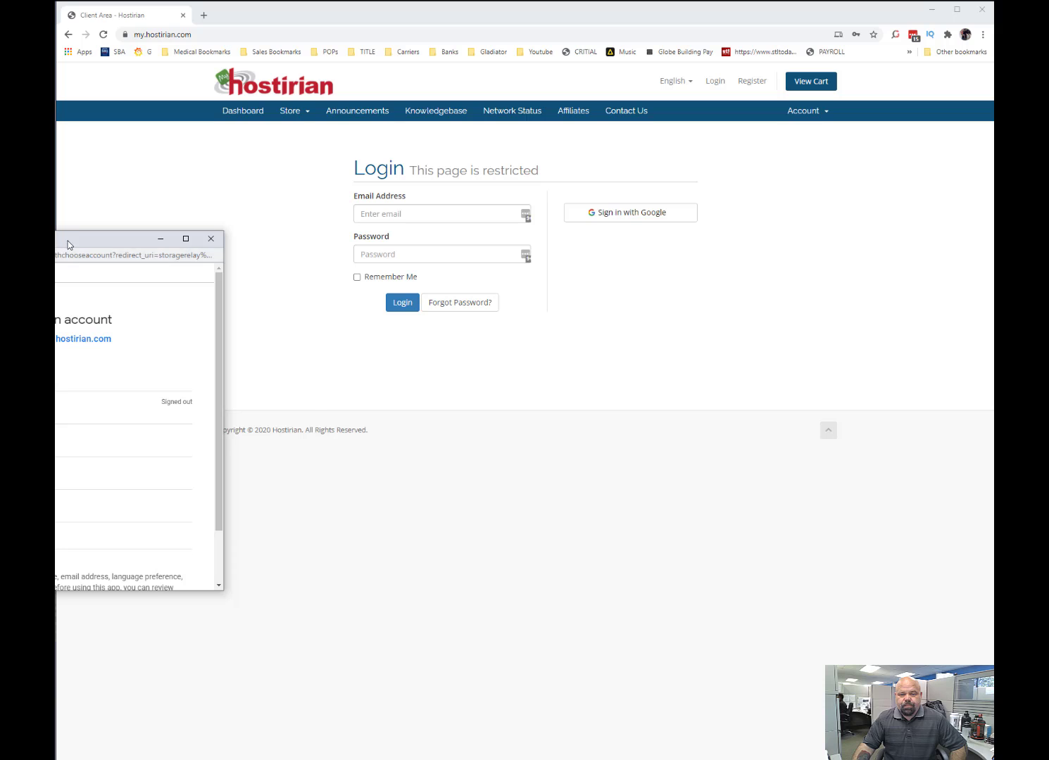
pyautogui.click(82, 378)
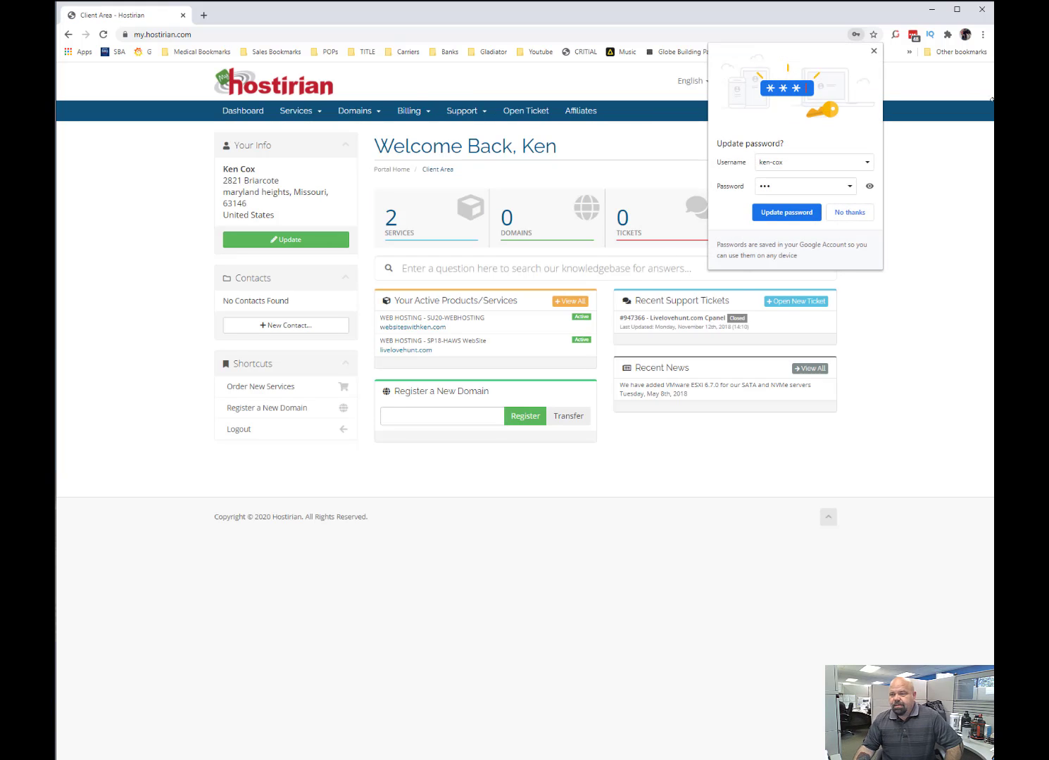
pyautogui.click(873, 51)
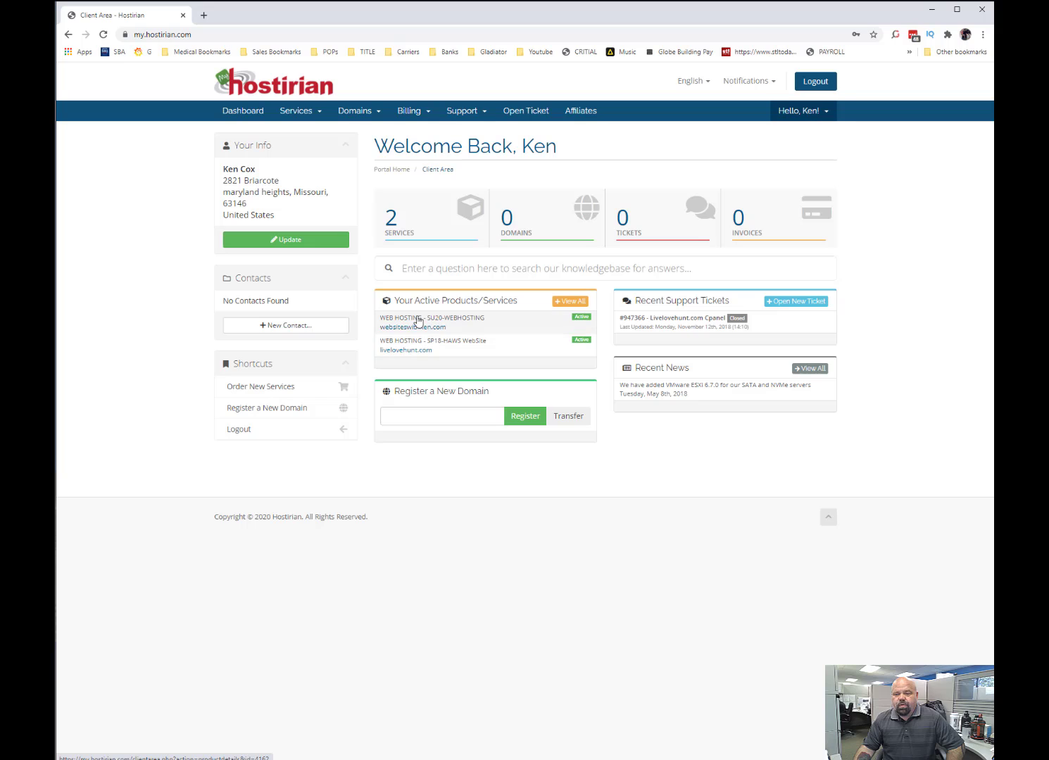
# Open the SU20-WEBHOSTING service's product details and log in to its cPanel.
pyautogui.click(468, 323)
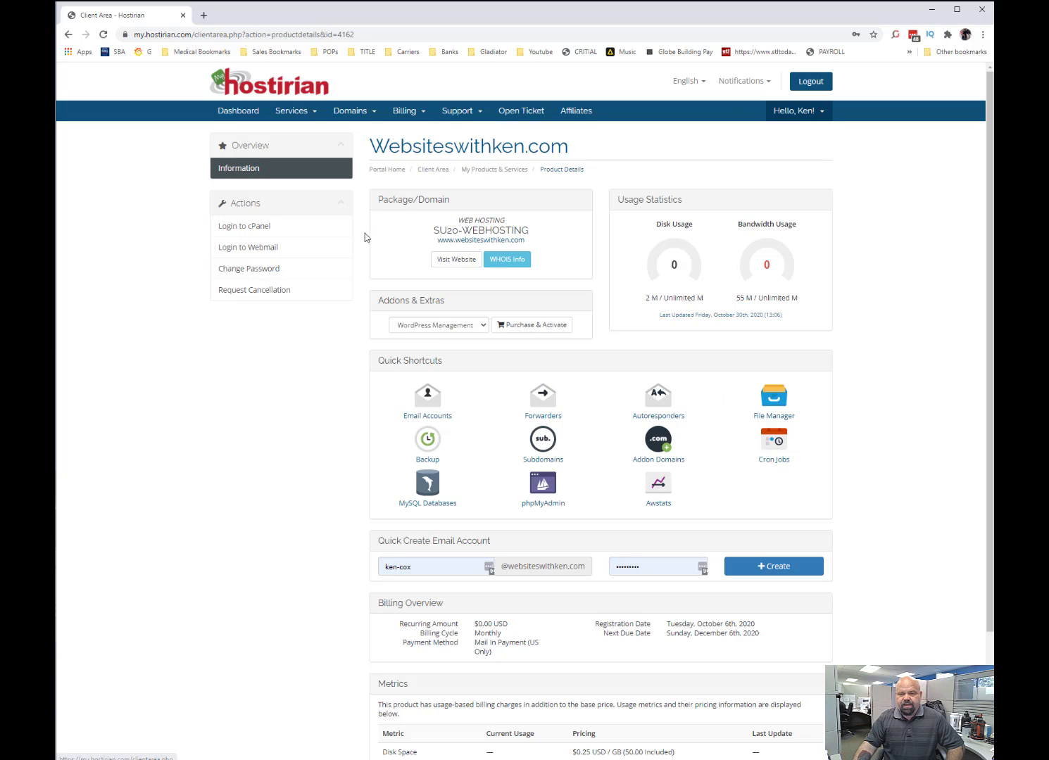
pyautogui.scroll(-2, 638, 465)
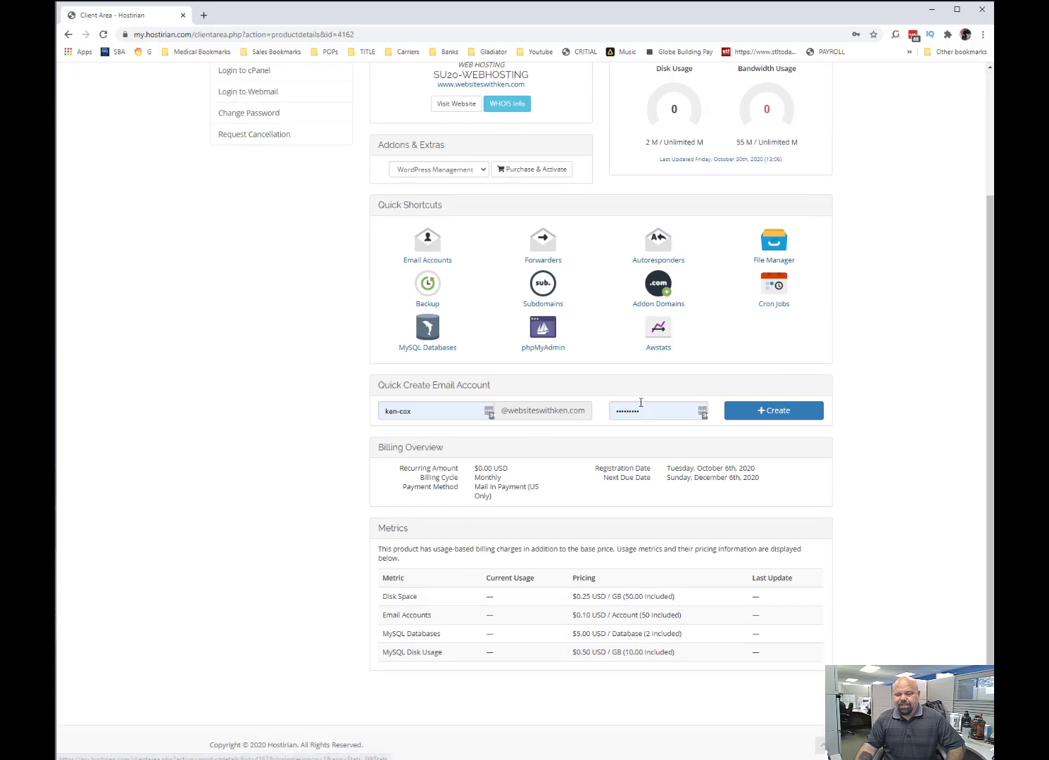
pyautogui.scroll(2, 468, 411)
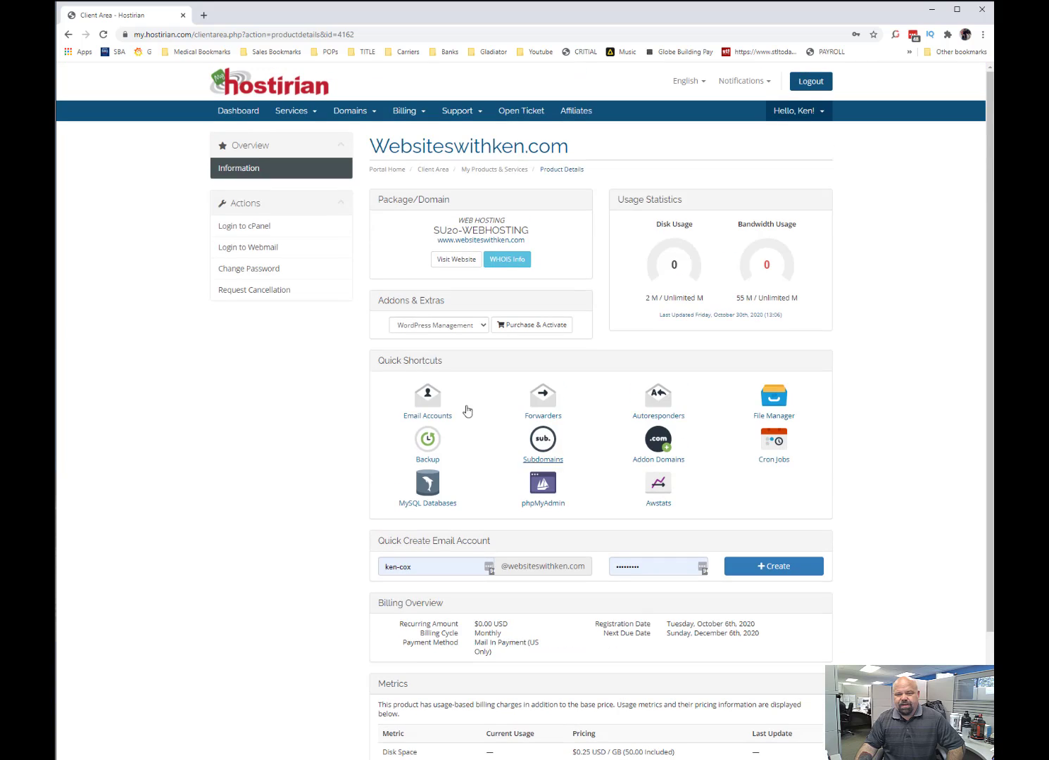
pyautogui.click(243, 230)
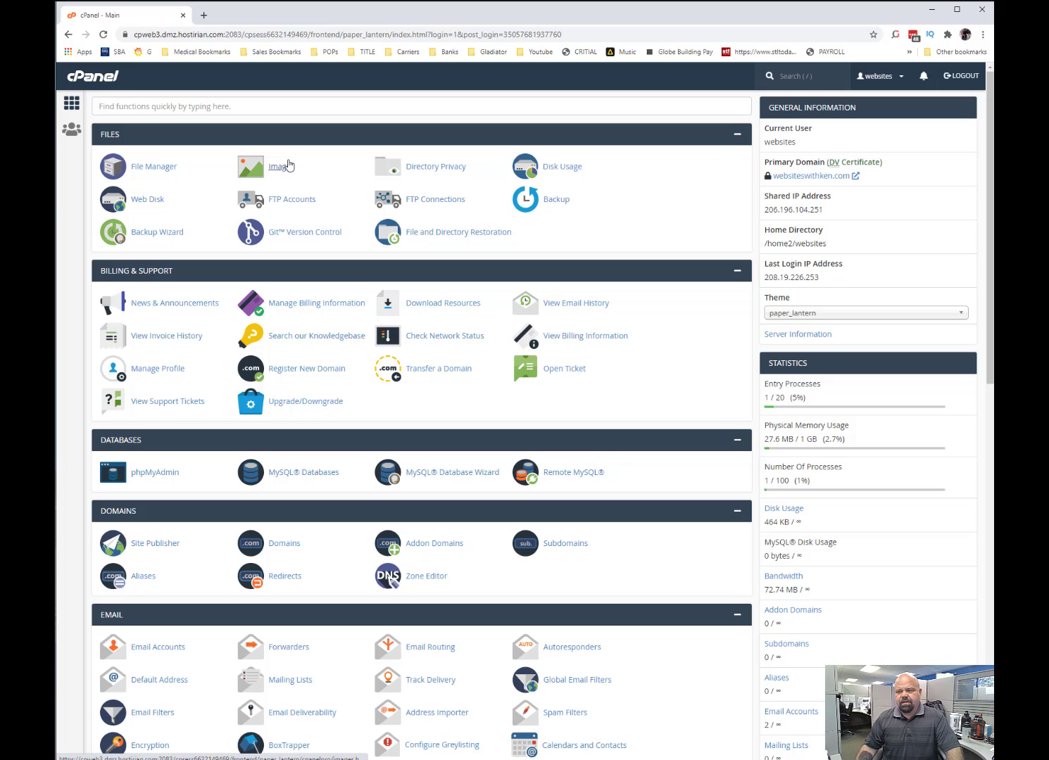
# Search the cPanel functions for "soft" and open the Softaculous Apps Installer.
pyautogui.click(304, 107)
pyautogui.write('soft')
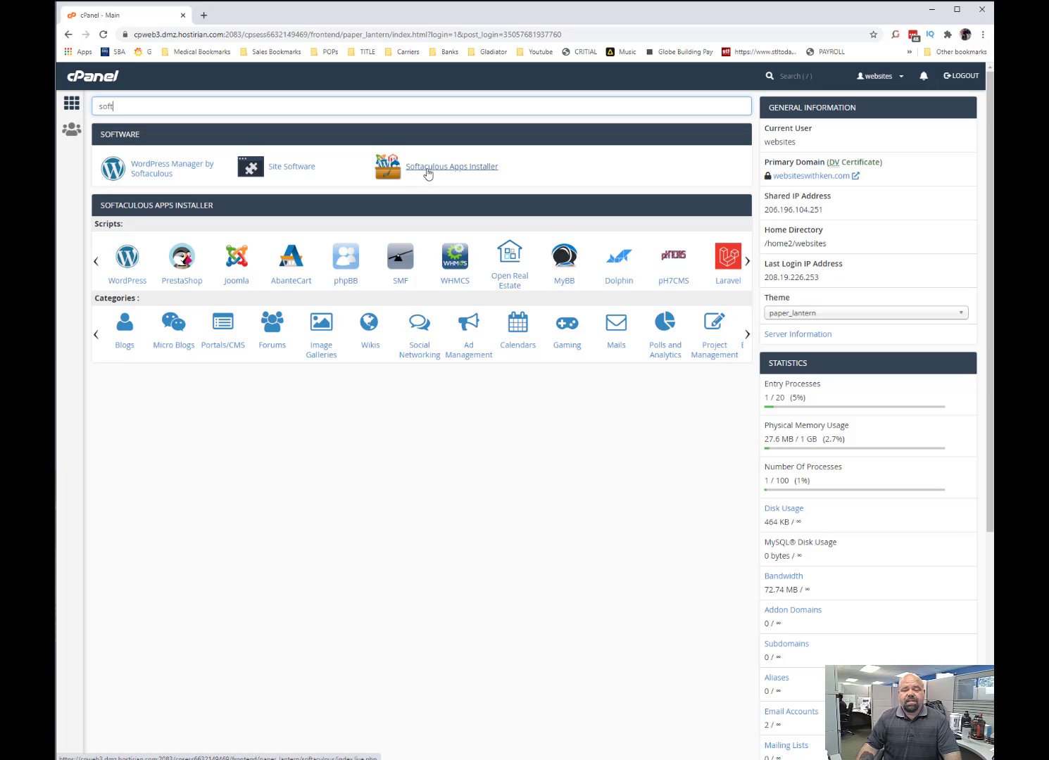
pyautogui.click(453, 172)
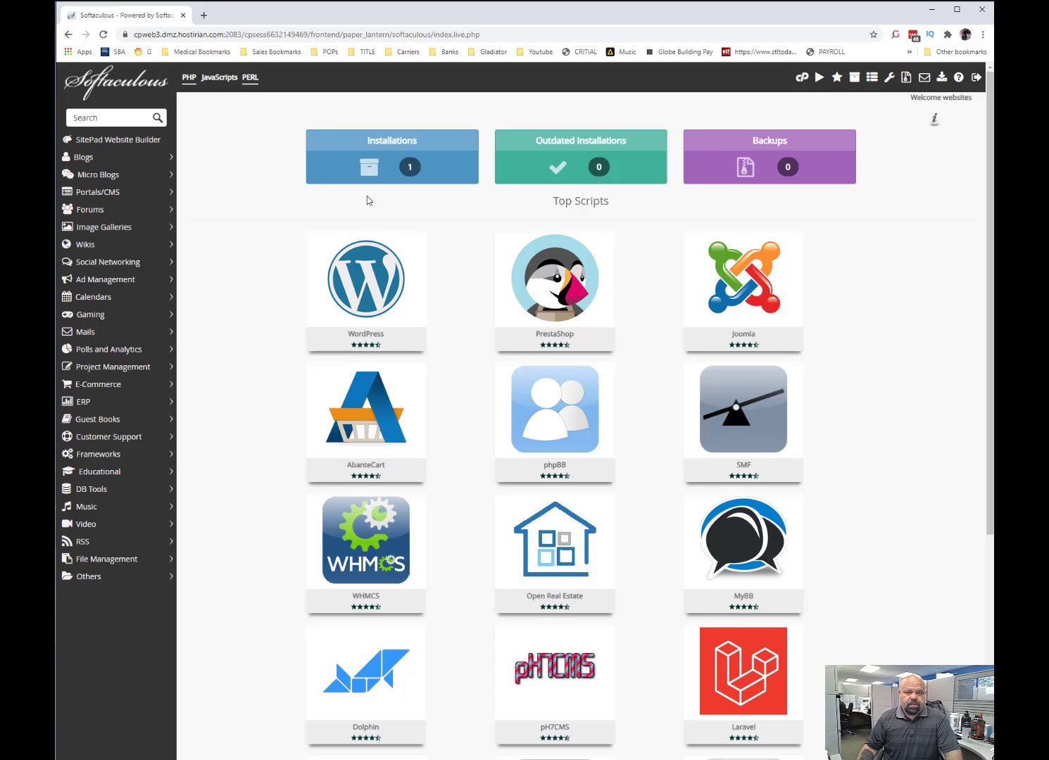
# Search the Softaculous scripts for "ost", select osTicket and open its installation form.
pyautogui.click(92, 118)
pyautogui.write('ost')
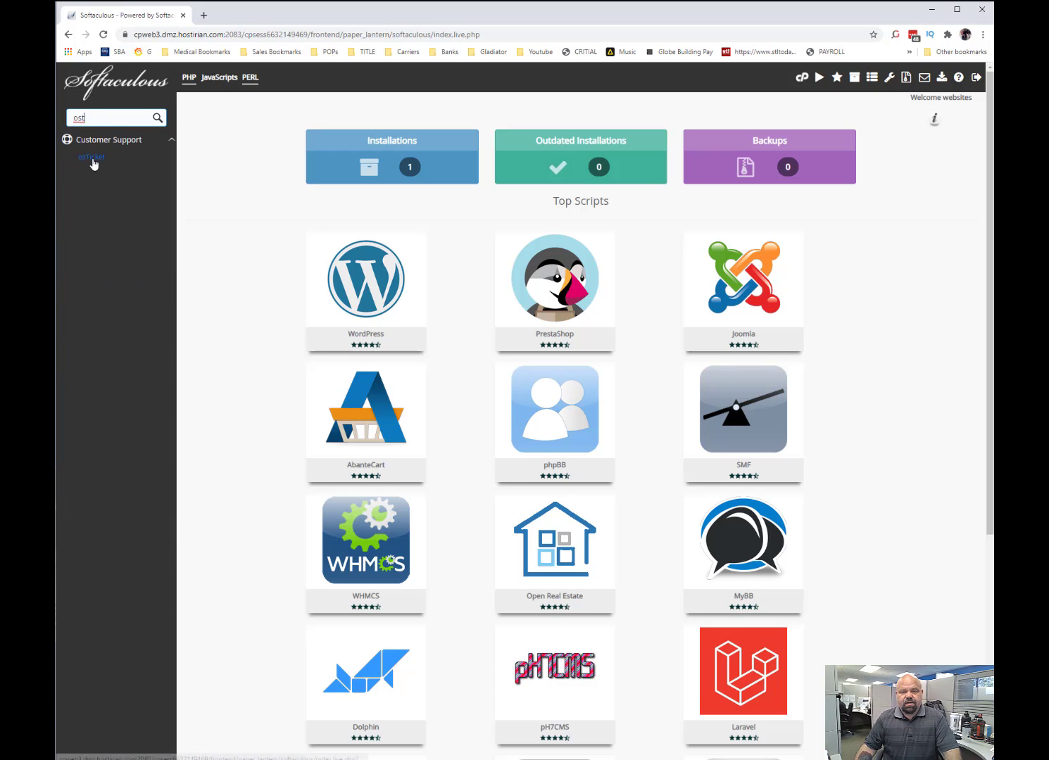
pyautogui.click(96, 158)
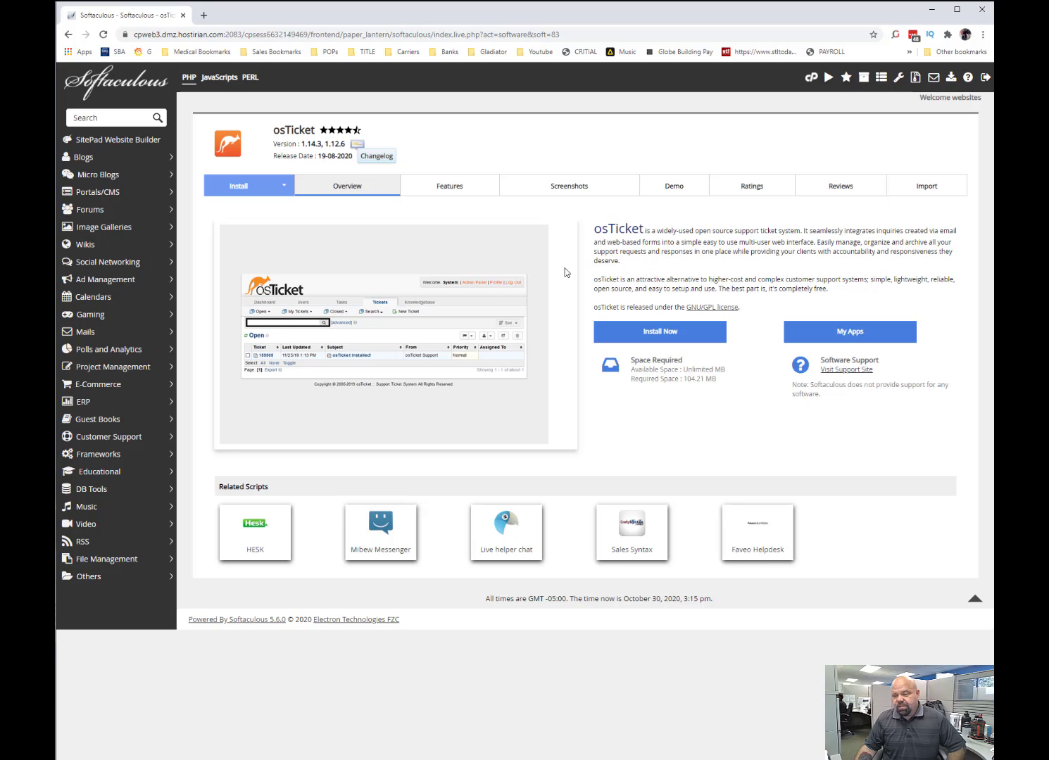
pyautogui.click(654, 331)
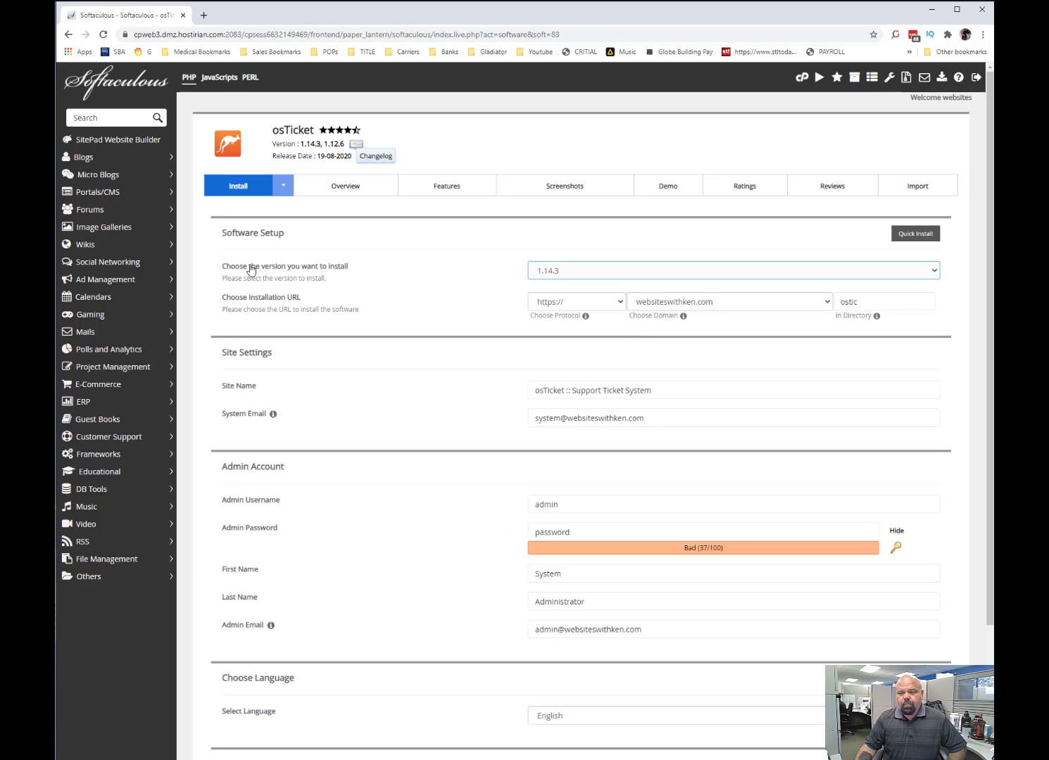
# Keep osTicket version 1.14.3 and set the installation directory to "support" on websiteswithken.com.
pyautogui.click(542, 277)
pyautogui.click(651, 270)
pyautogui.click(651, 271)
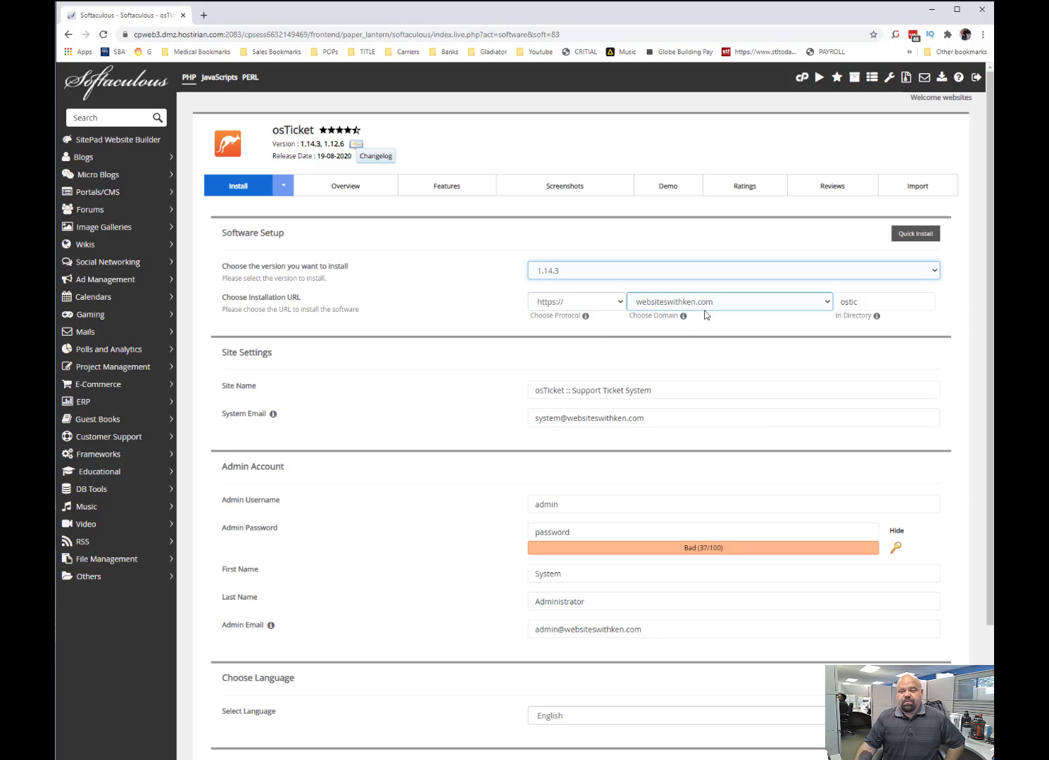
pyautogui.doubleClick(890, 303)
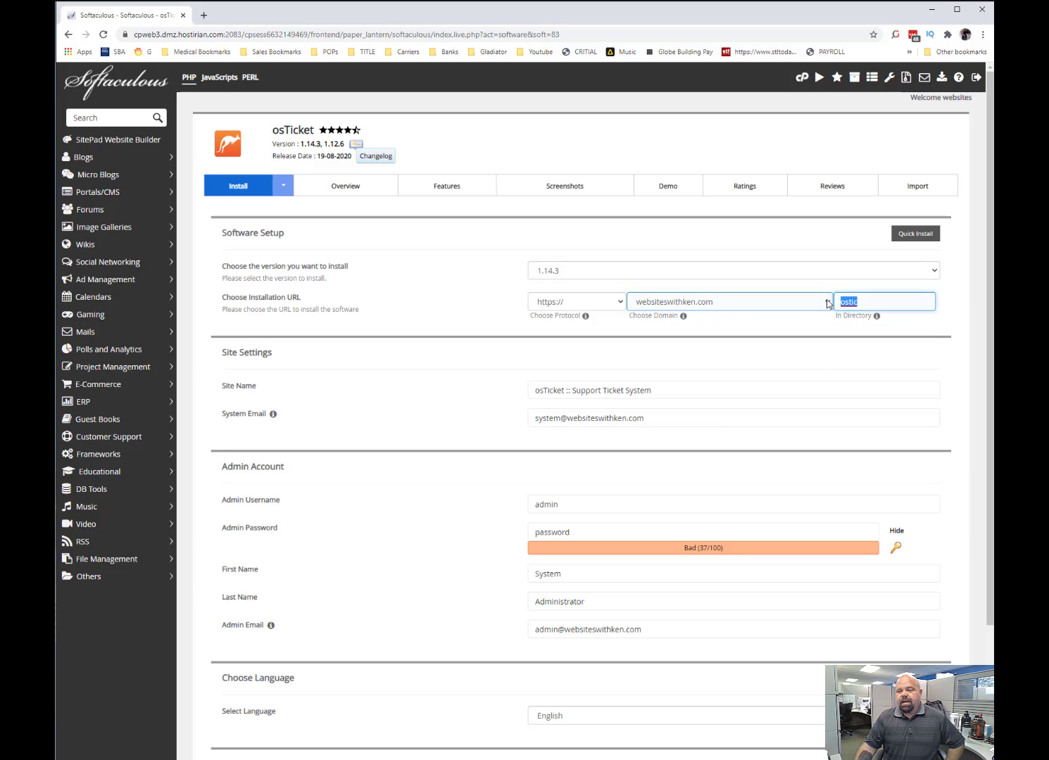
pyautogui.press('BackSpace')
pyautogui.write('su')
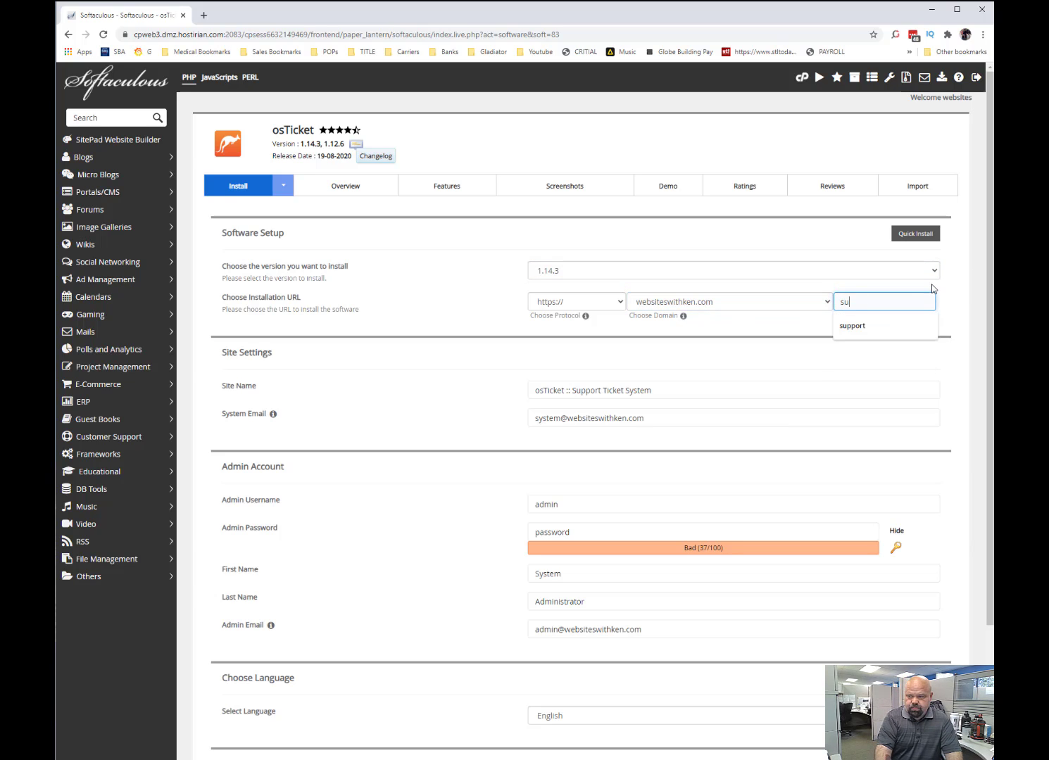
pyautogui.write('pport')
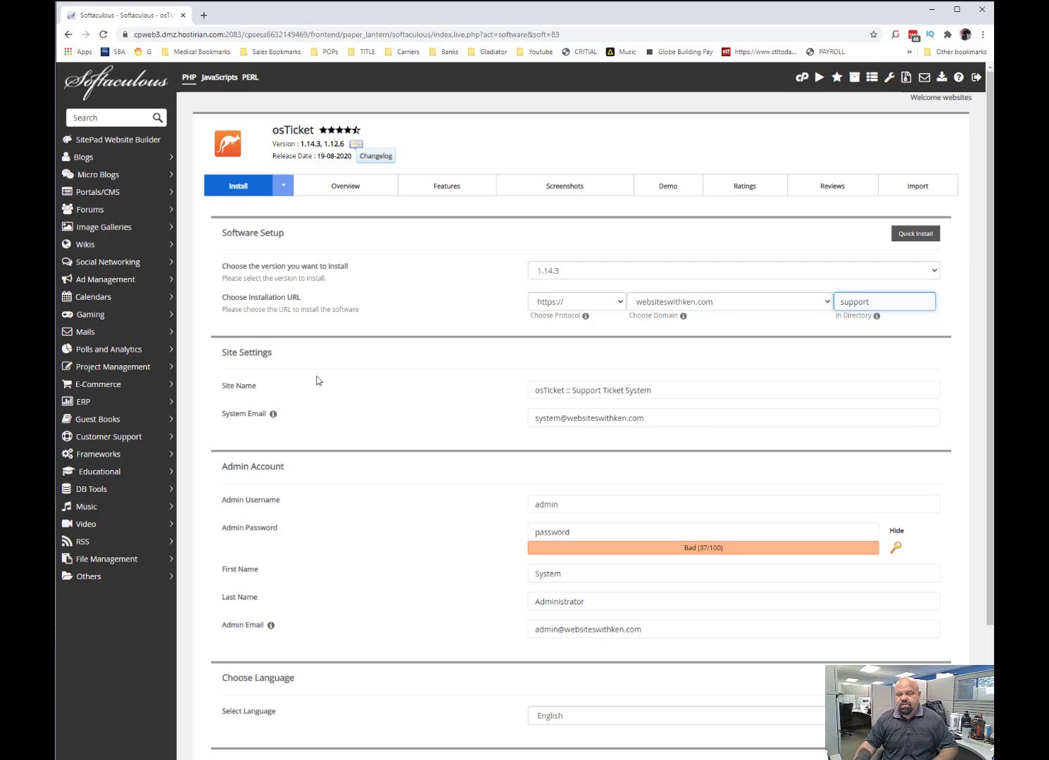
pyautogui.doubleClick(245, 385)
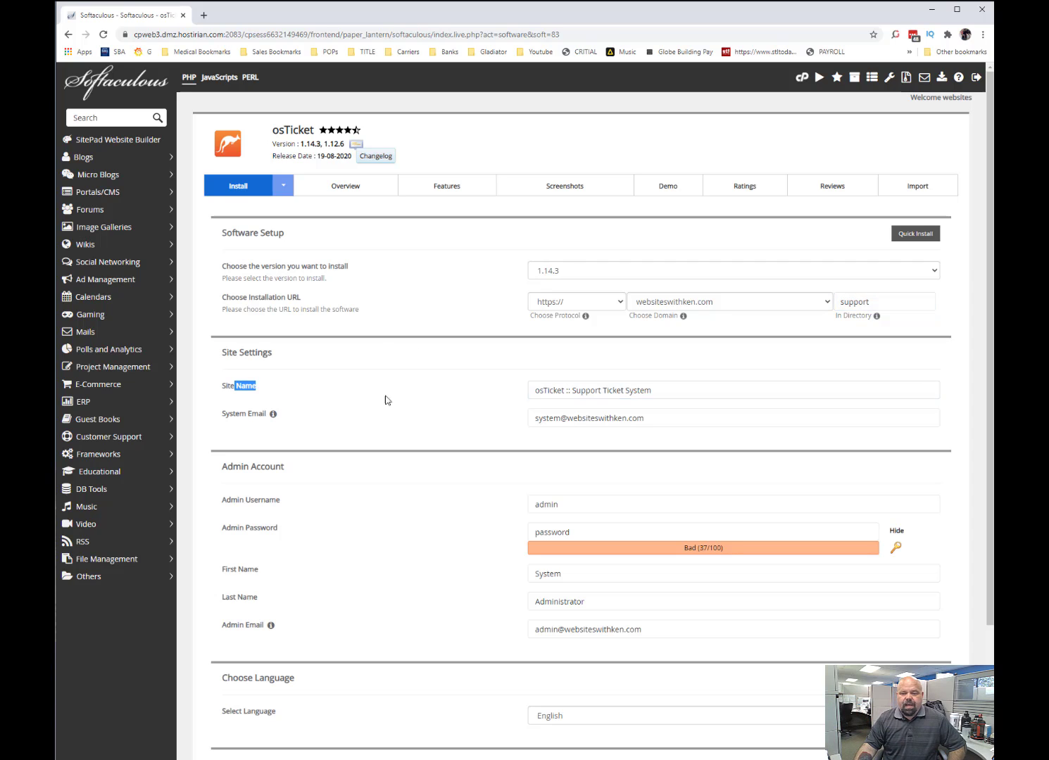
pyautogui.moveTo(679, 391); pyautogui.dragTo(476, 414)
pyautogui.moveTo(665, 422); pyautogui.dragTo(435, 423)
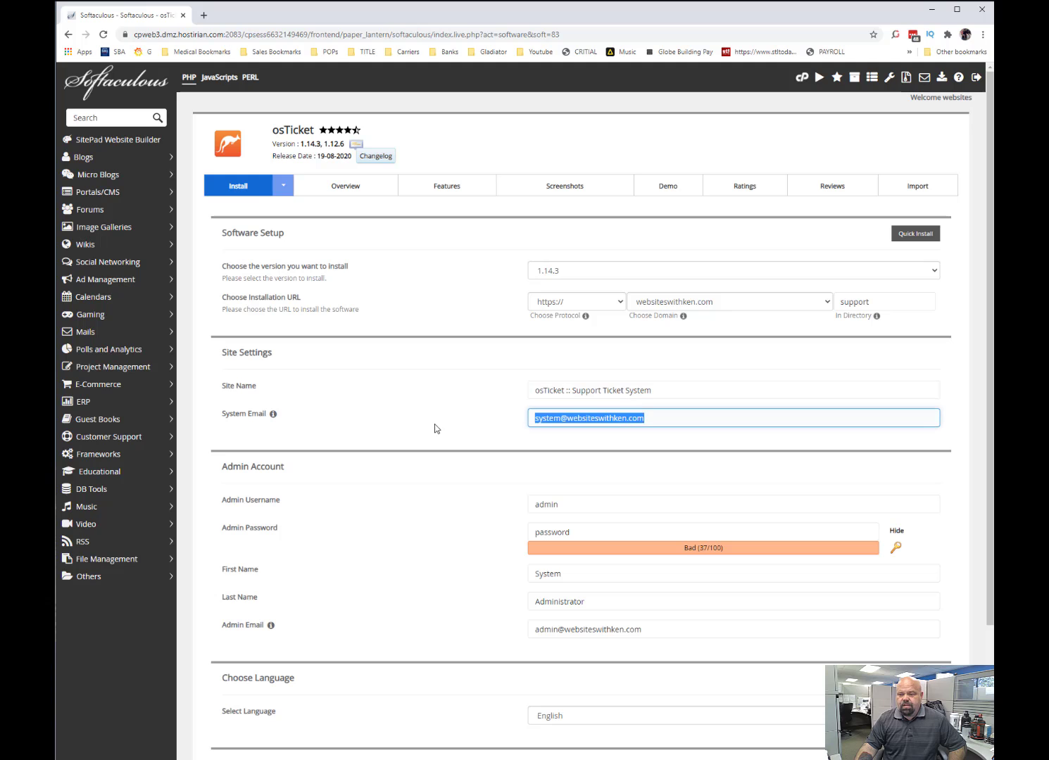
pyautogui.click(405, 431)
# Replace the default admin username in the Admin Account section with the administrator's own username.
pyautogui.scroll(-1, 554, 363)
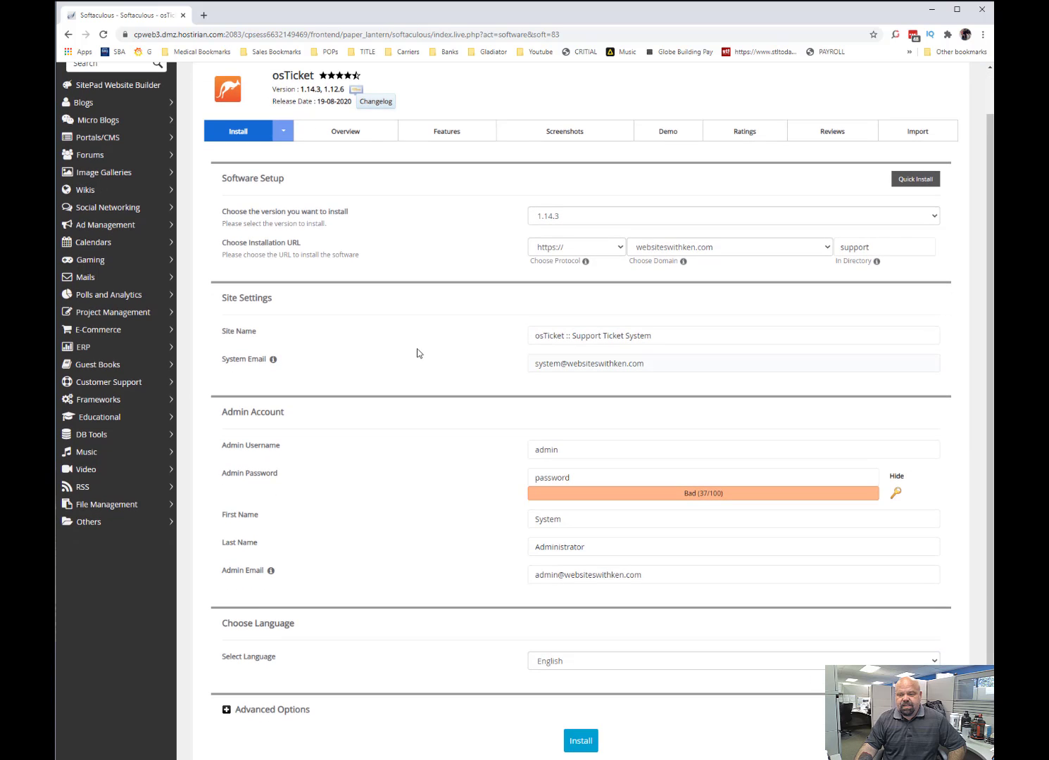
pyautogui.click(577, 451)
pyautogui.hotkey('ctrl', 'a')
pyautogui.write('ken.cox')
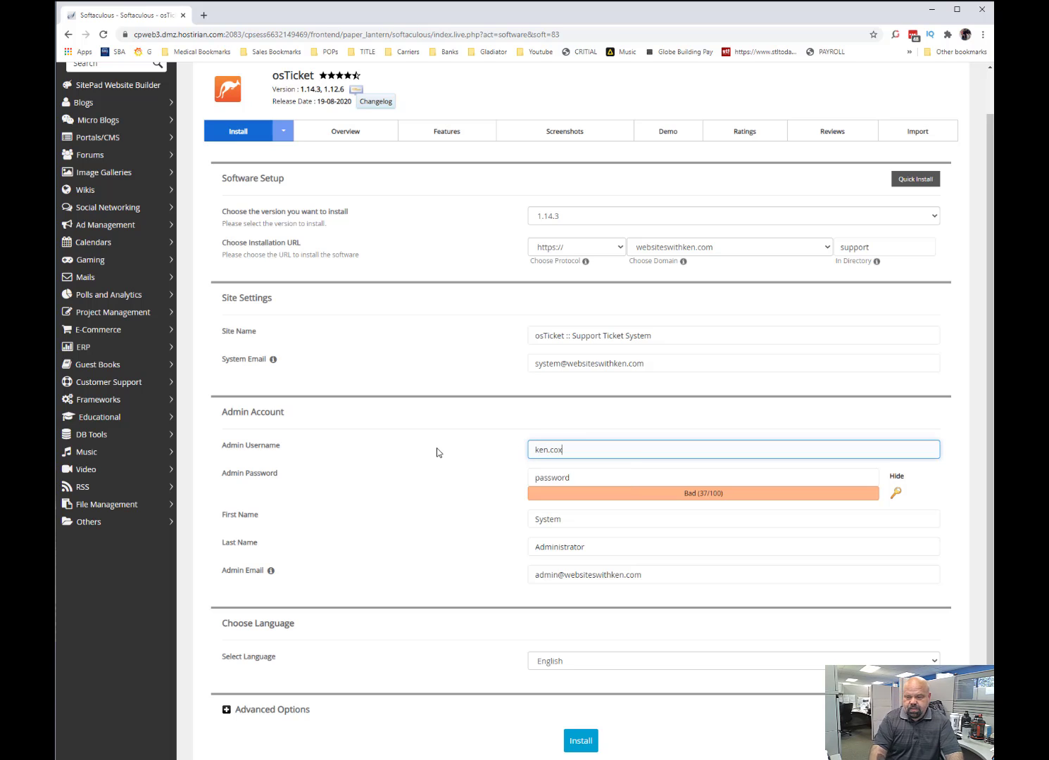
# Replace the default admin password with the strong password copied from another window.
pyautogui.press('Tab')
pyautogui.hotkey('alt', 'Tab')
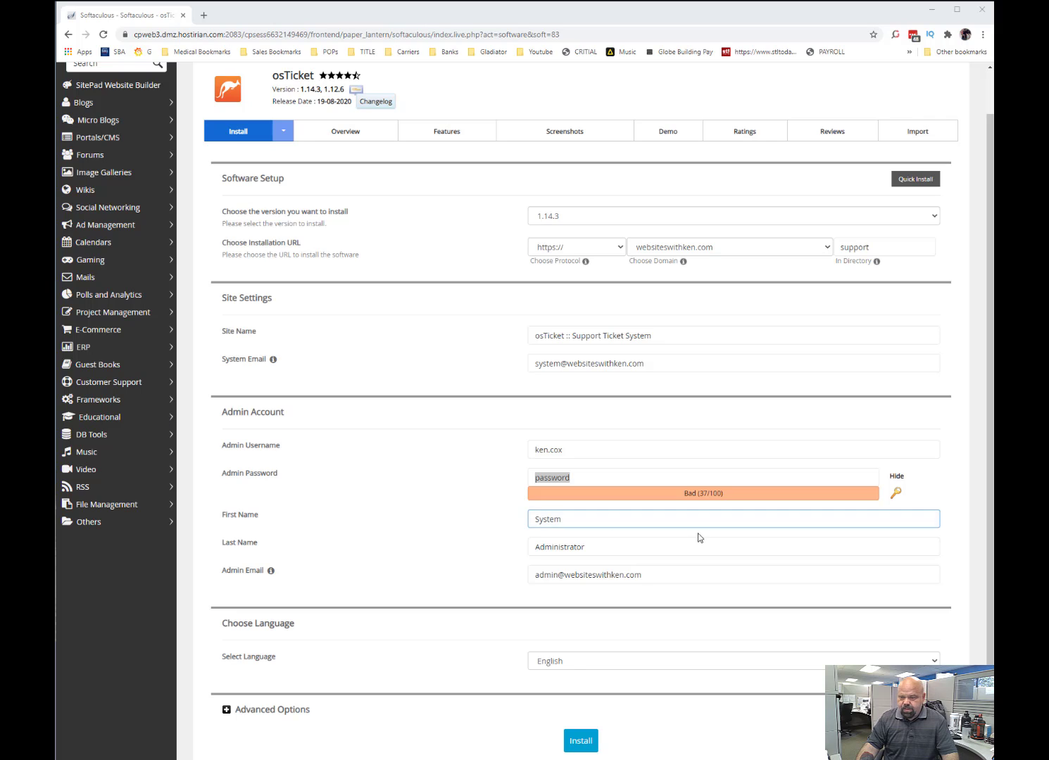
pyautogui.click(583, 477)
pyautogui.moveTo(583, 477); pyautogui.dragTo(409, 472)
pyautogui.hotkey('ctrl', 'v')
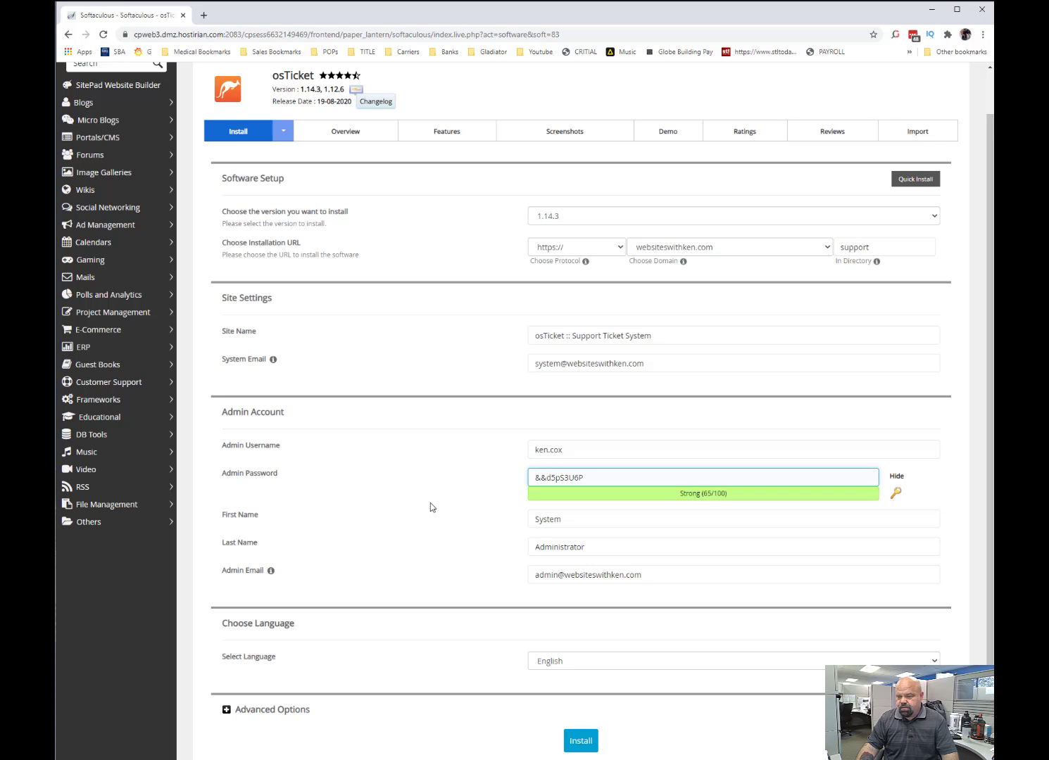
pyautogui.click(464, 415)
# Enter the administrator's e-mail as the admin email and as the recipient of the installation details.
pyautogui.scroll(-2, 431, 578)
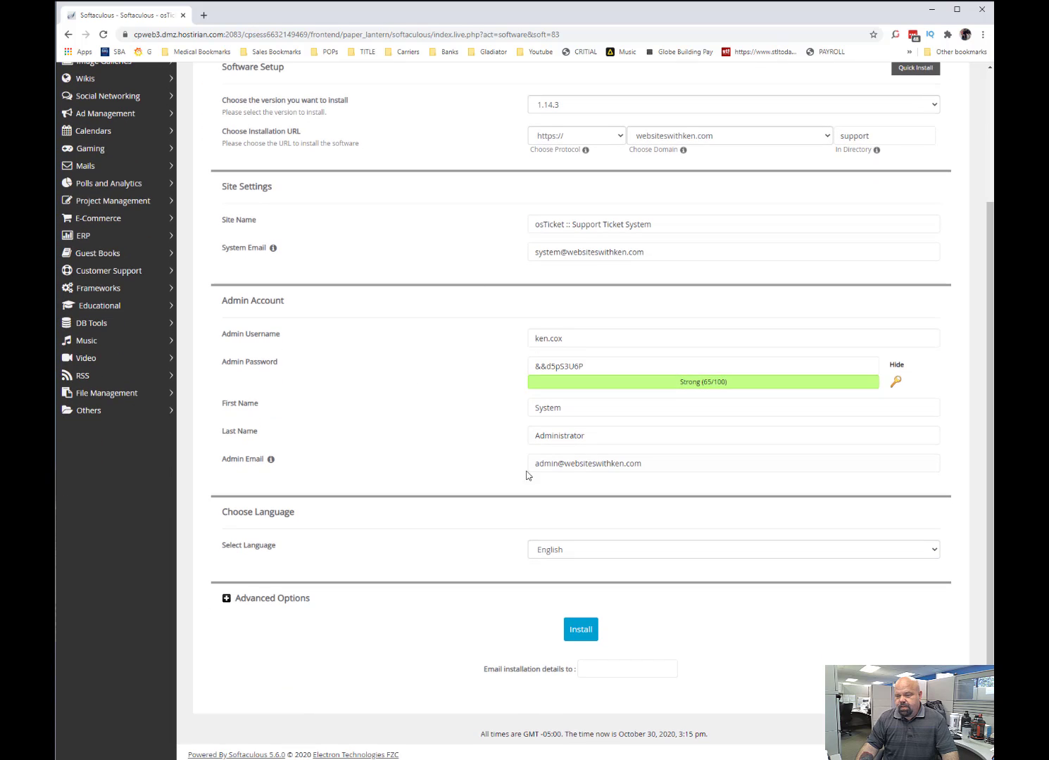
pyautogui.click(563, 463)
pyautogui.hotkey('ctrl', 'a')
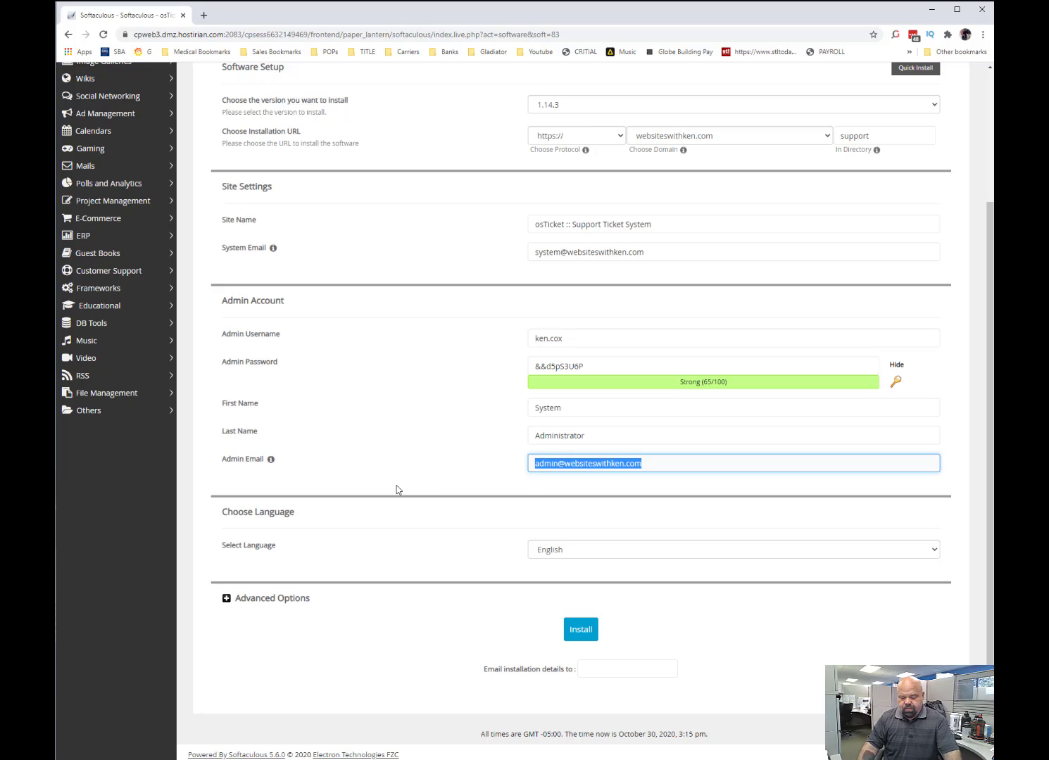
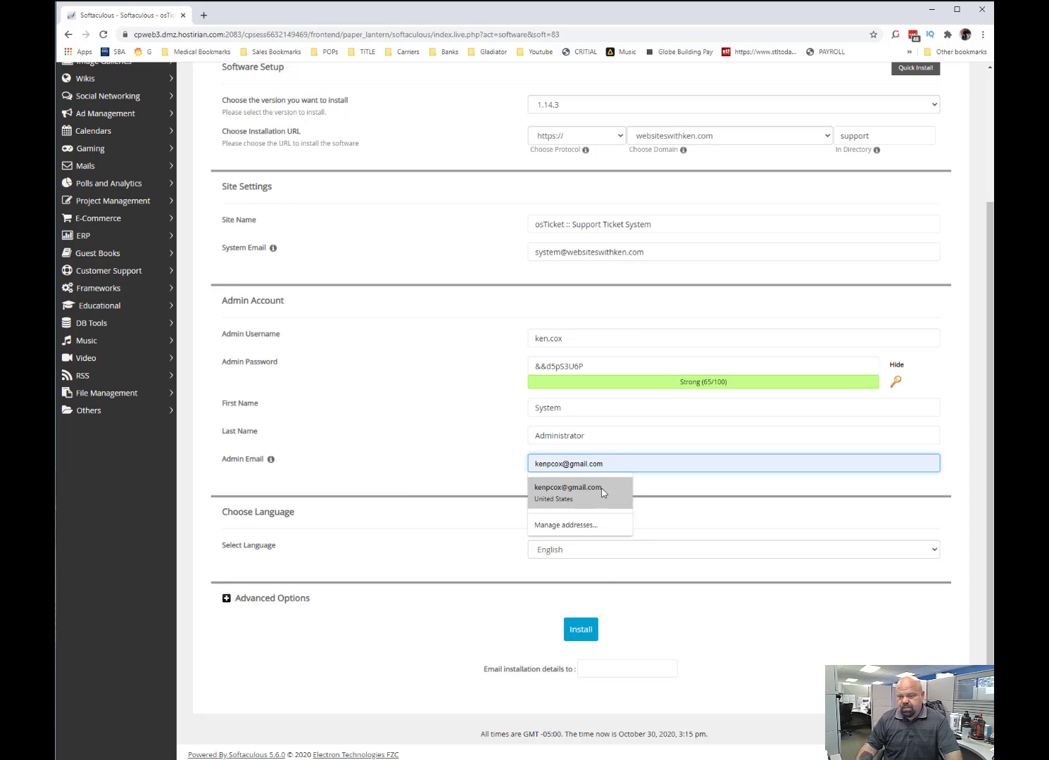
pyautogui.click(567, 490)
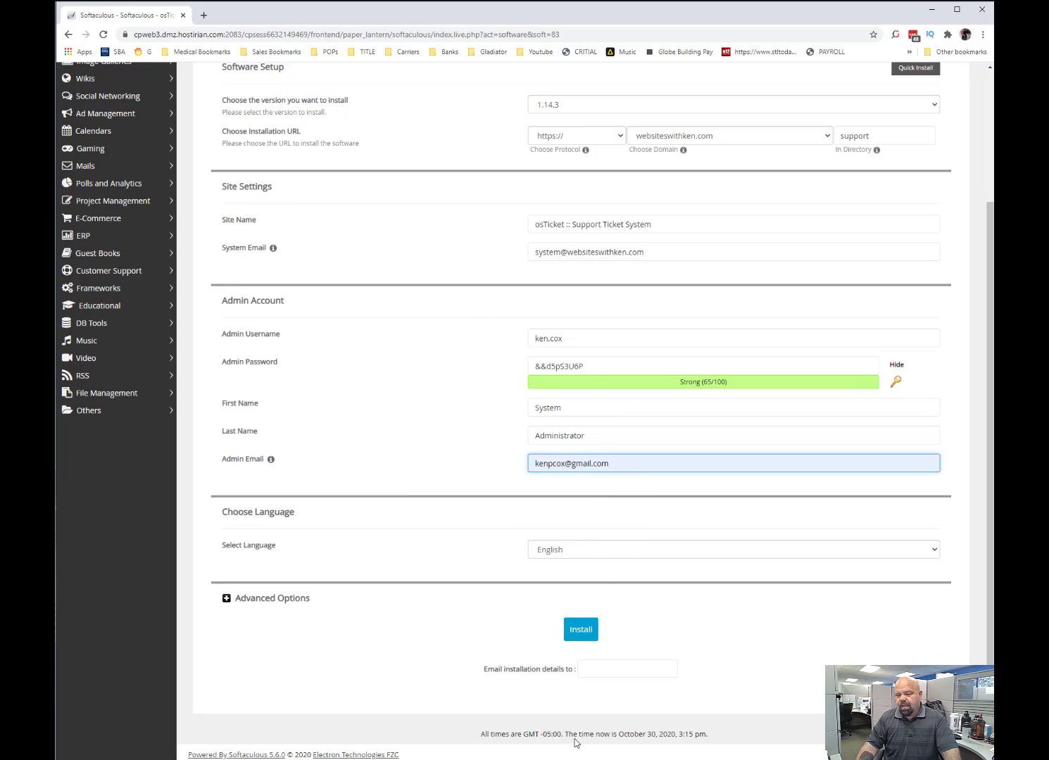
pyautogui.click(597, 665)
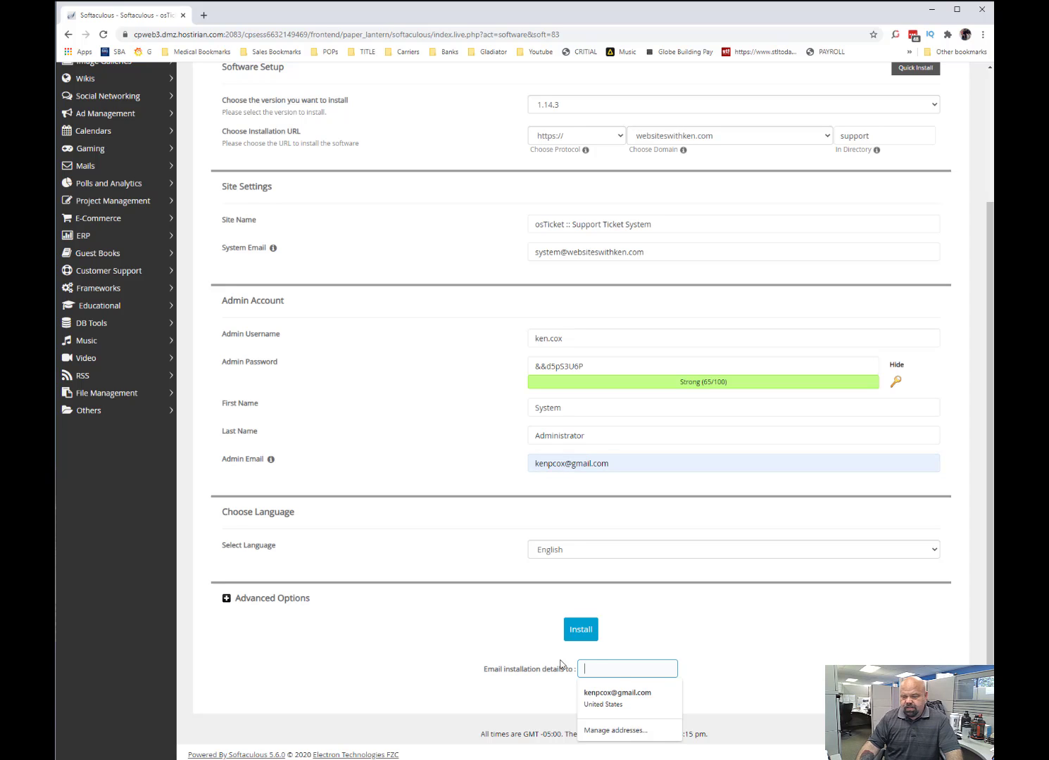
pyautogui.click(632, 704)
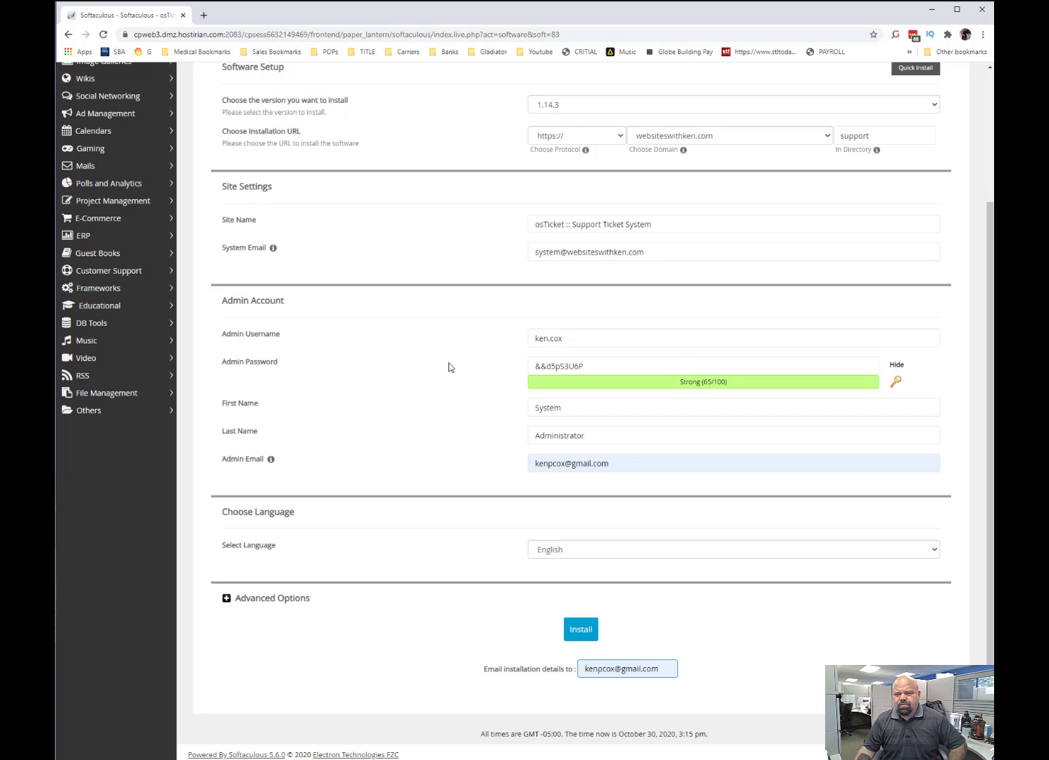
# Review the installation form and install osTicket with these settings.
pyautogui.scroll(3, 440, 297)
pyautogui.scroll(-3, 438, 303)
pyautogui.scroll(3, 438, 303)
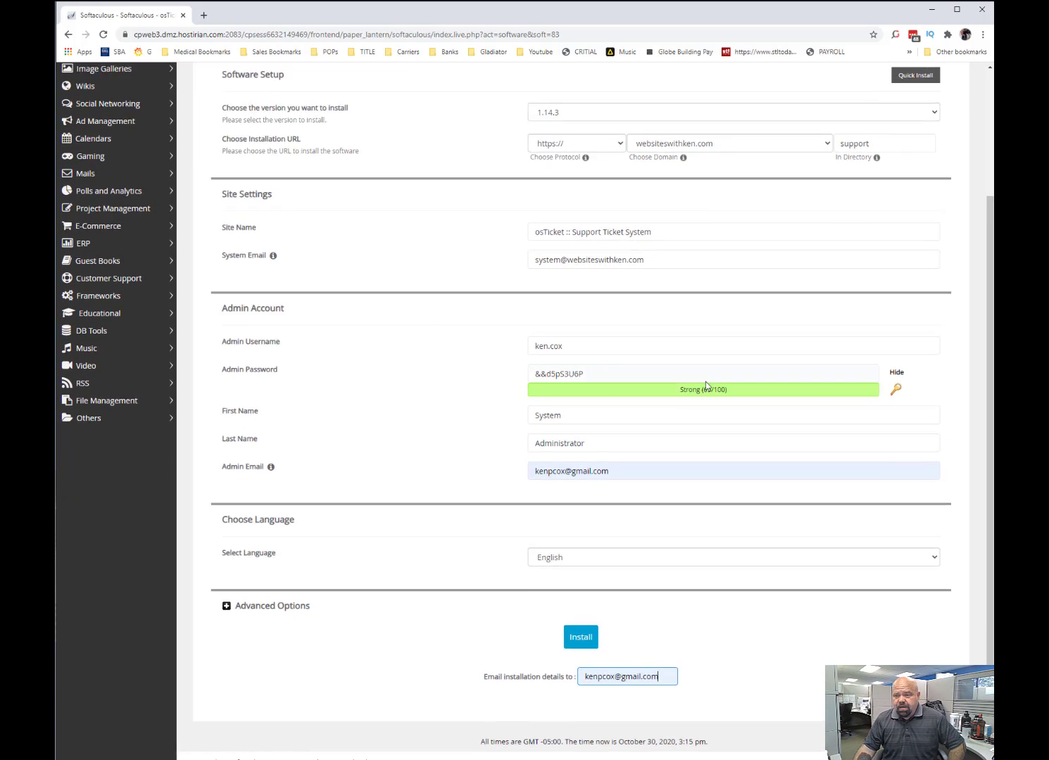
pyautogui.scroll(-3, 437, 496)
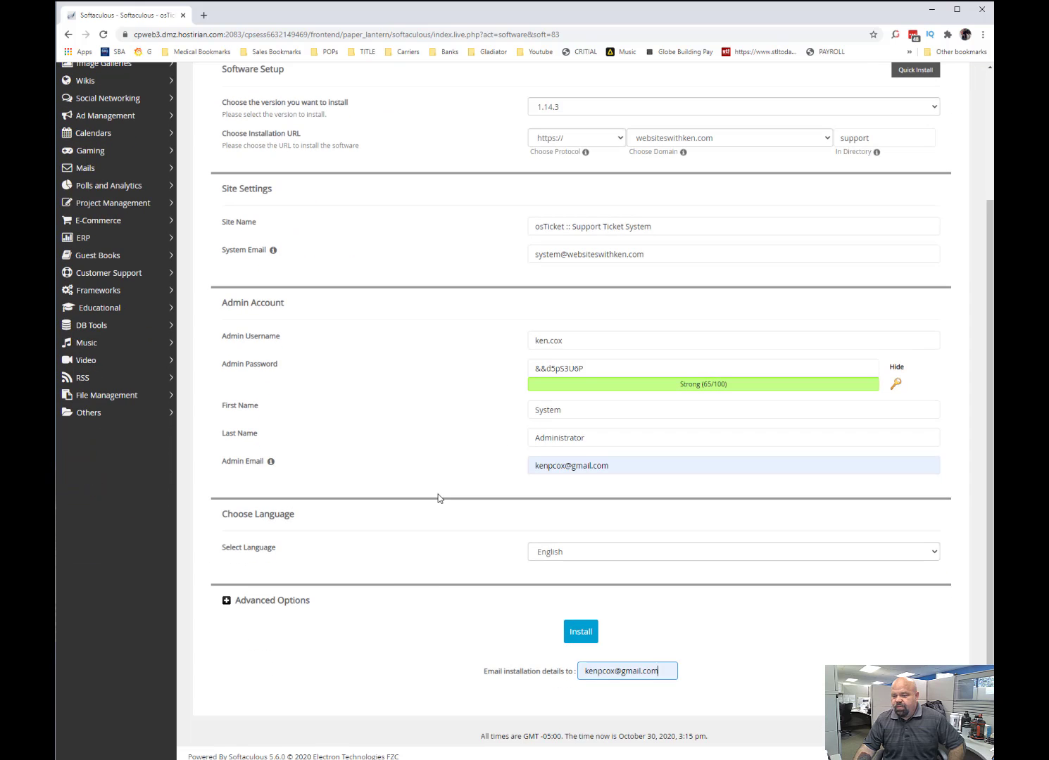
pyautogui.click(582, 637)
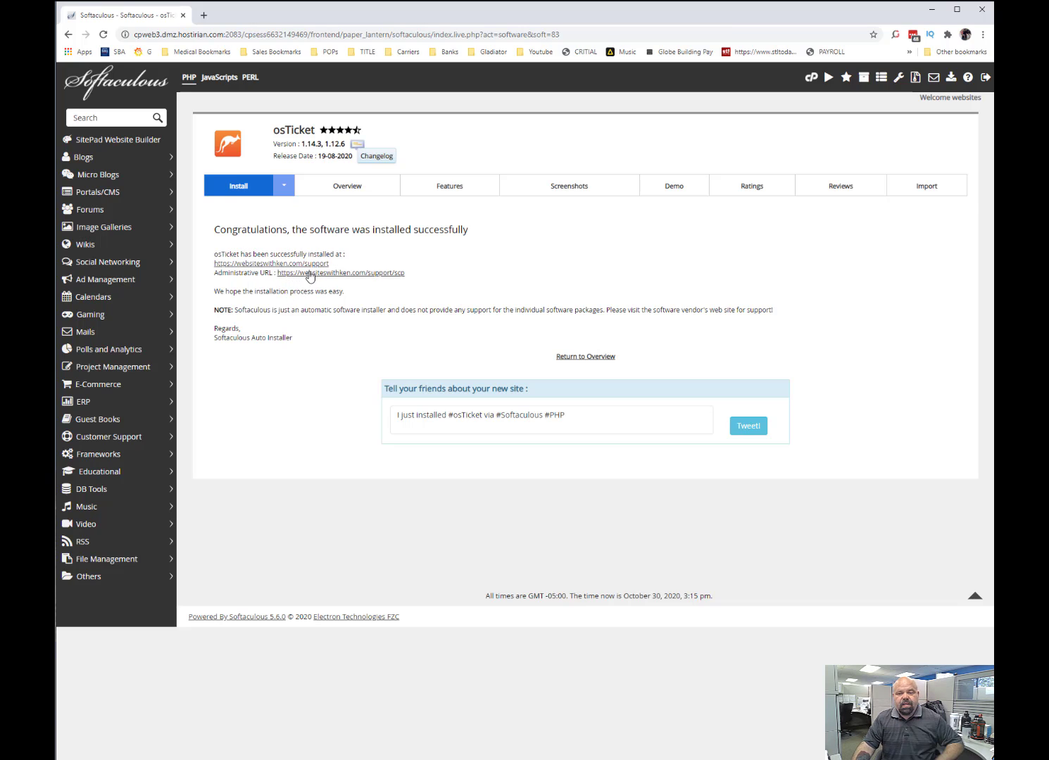
# Open the new osTicket administrative URL and log in with the admin username and password.
pyautogui.click(384, 274)
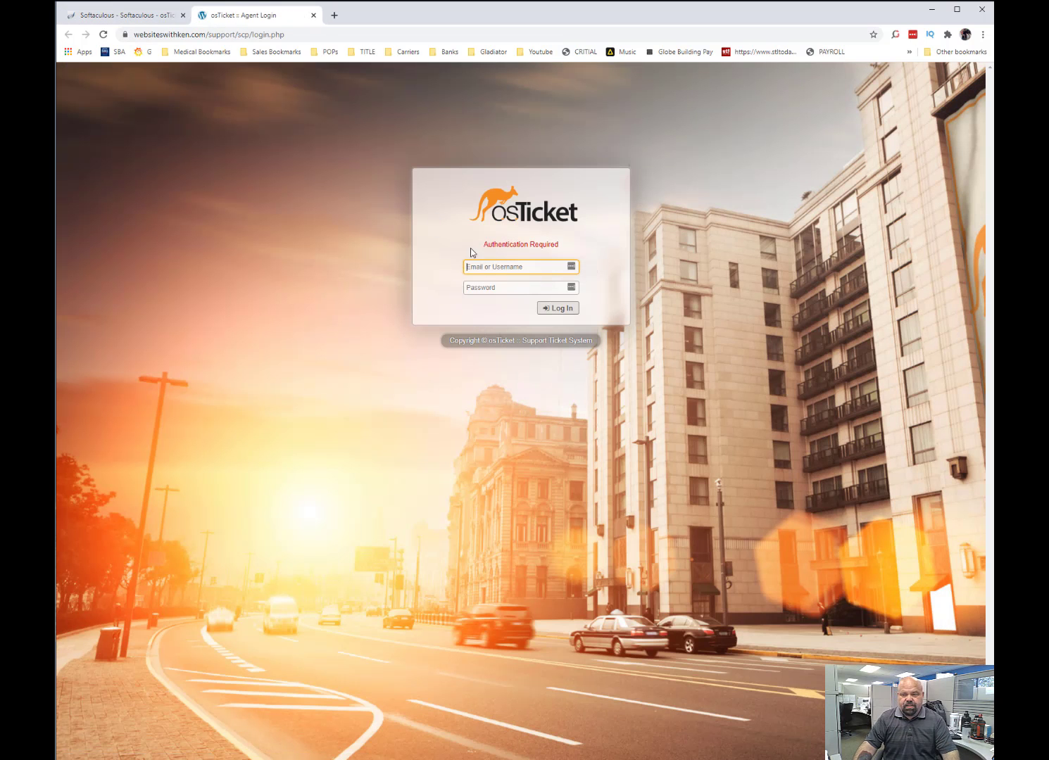
pyautogui.click(464, 272)
pyautogui.write('ken.cox')
pyautogui.press('Tab')
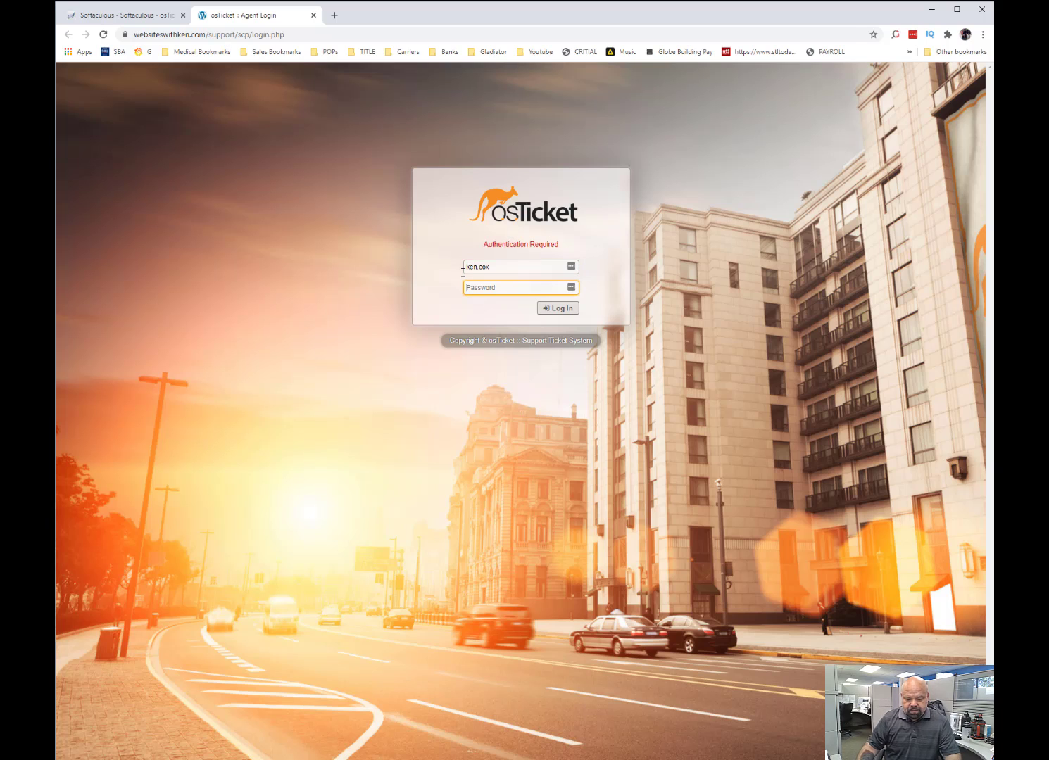
pyautogui.write('••••••••••')
pyautogui.click(560, 307)
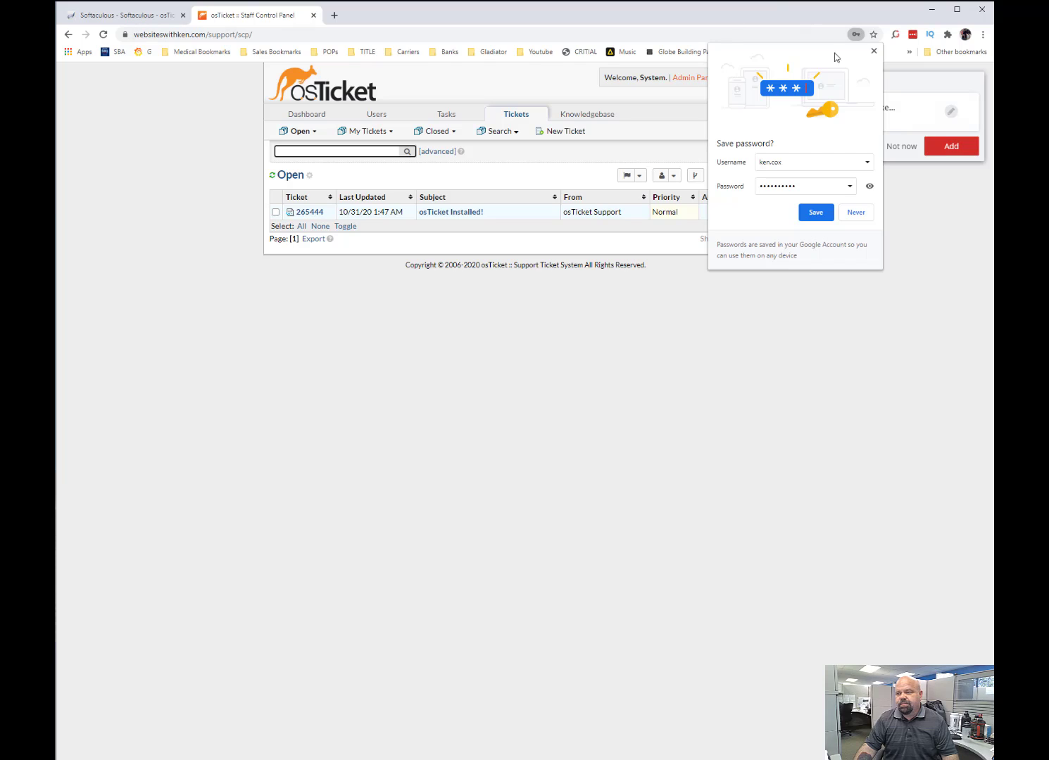
# Dismiss both save-password prompts and open the form for adding a new email address in the admin panel's email settings.
pyautogui.click(873, 51)
pyautogui.click(910, 149)
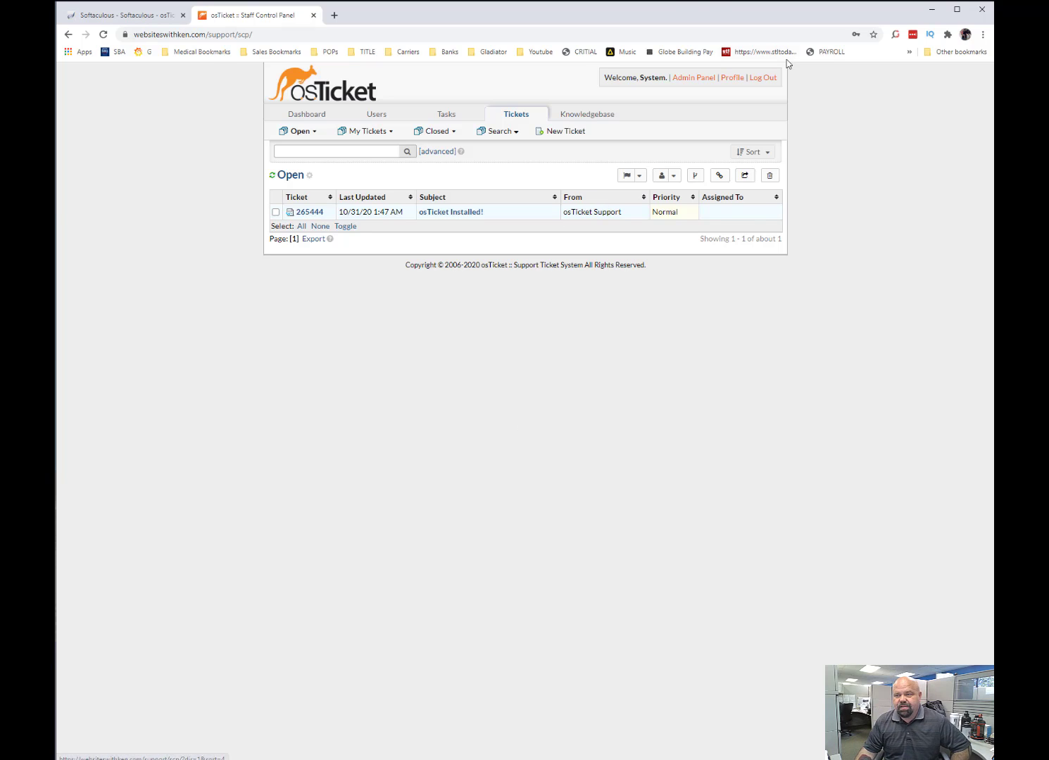
pyautogui.click(690, 82)
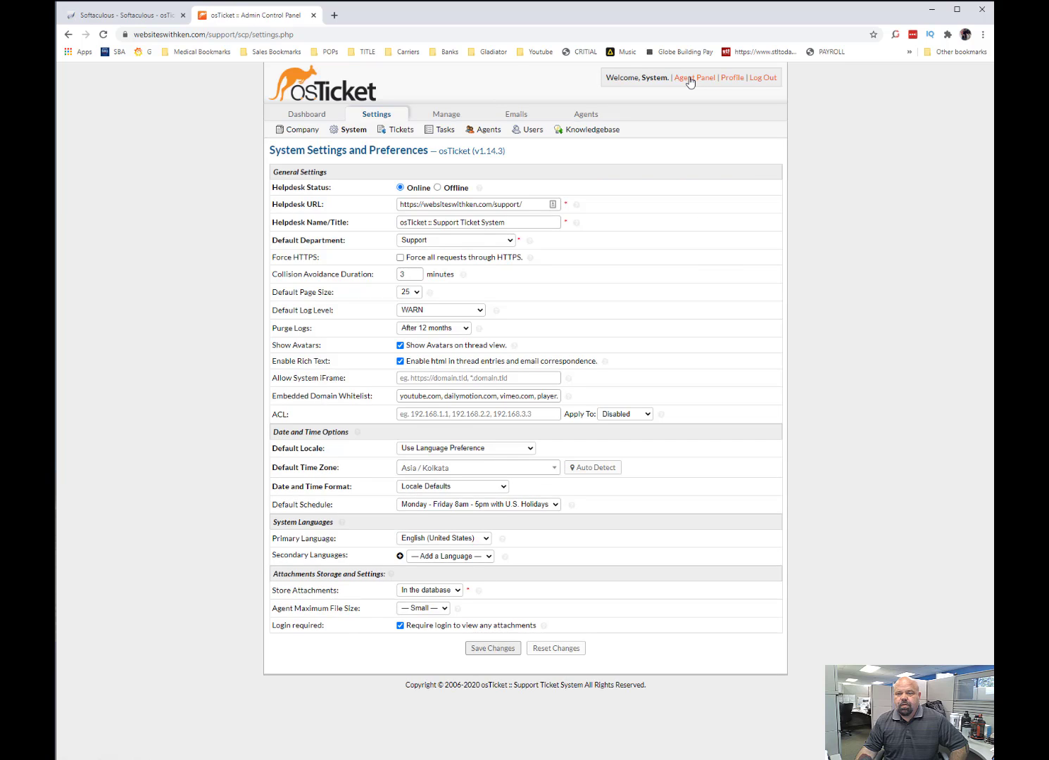
pyautogui.click(524, 115)
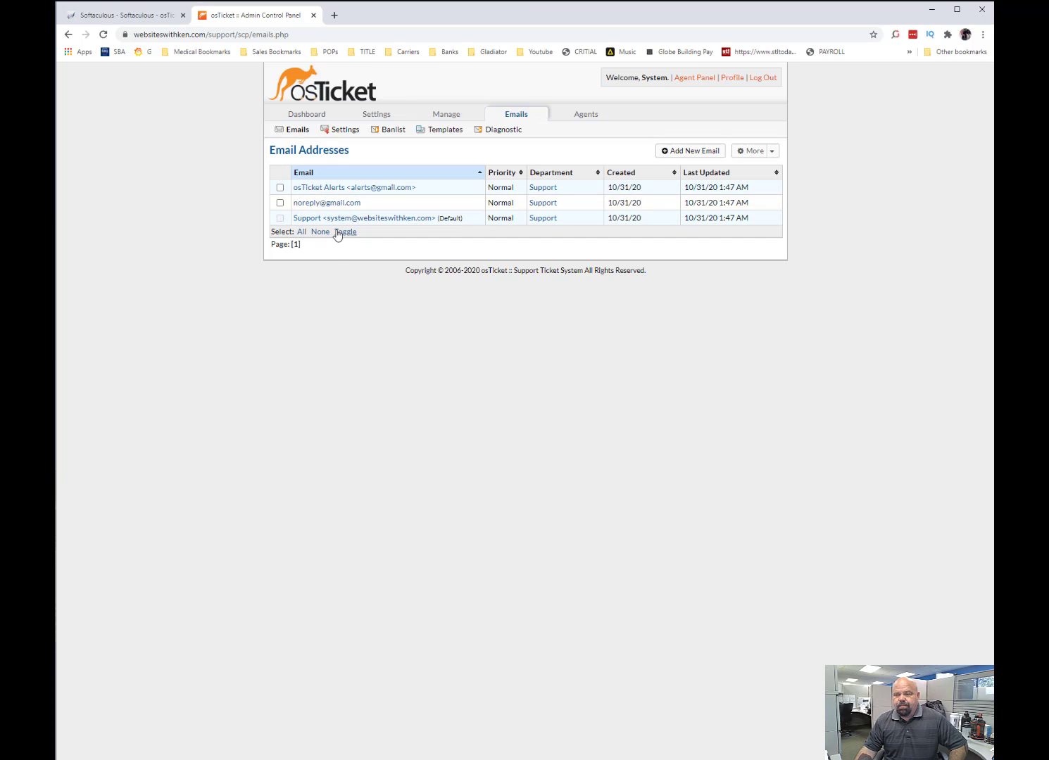
pyautogui.click(701, 156)
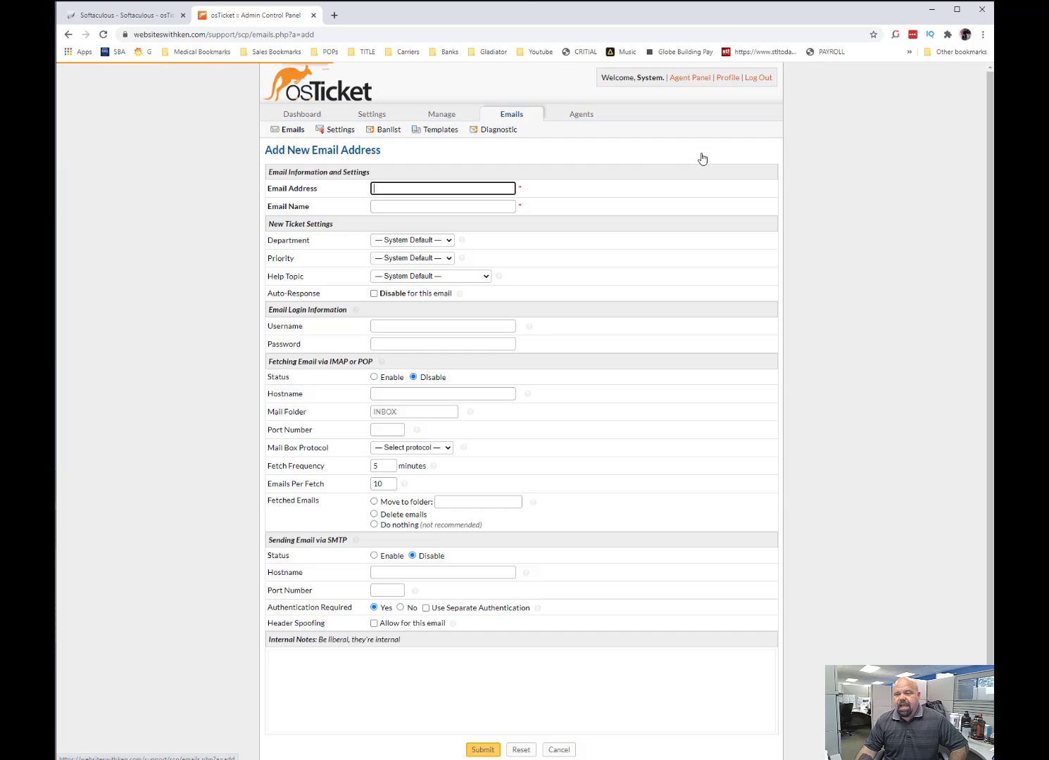
# Enter the help desk's email address and set the email name to "Help Websites with ken".
pyautogui.click(423, 191)
pyautogui.write('help')
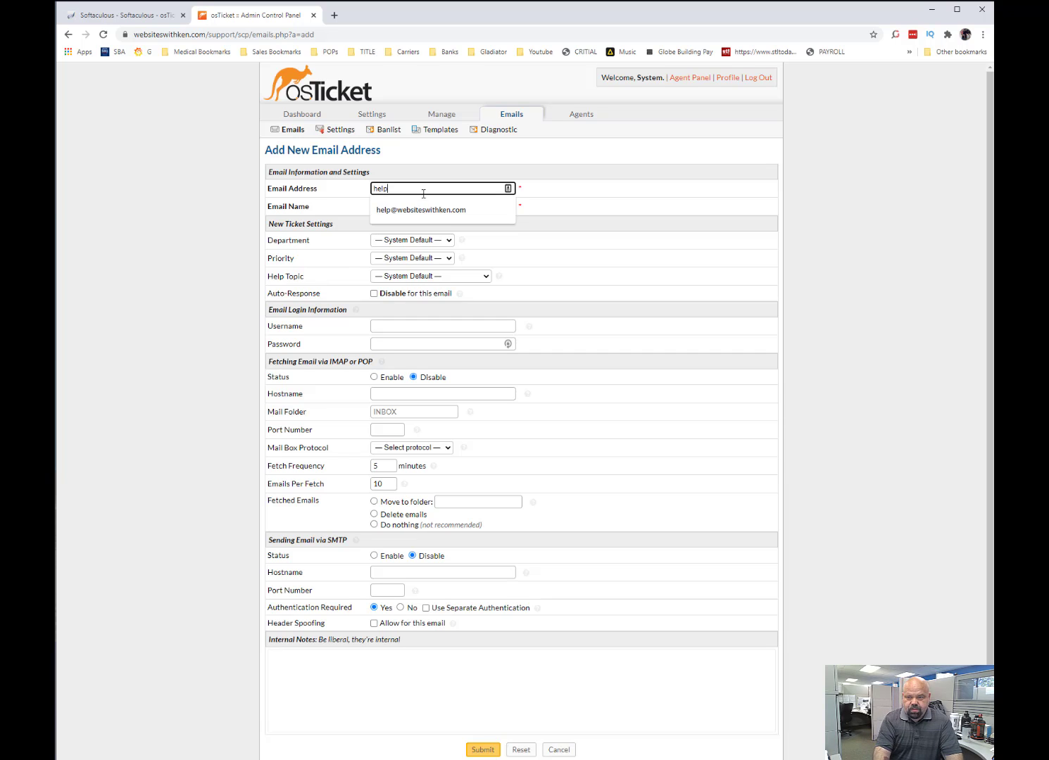
pyautogui.press('Down')
pyautogui.press('Tab')
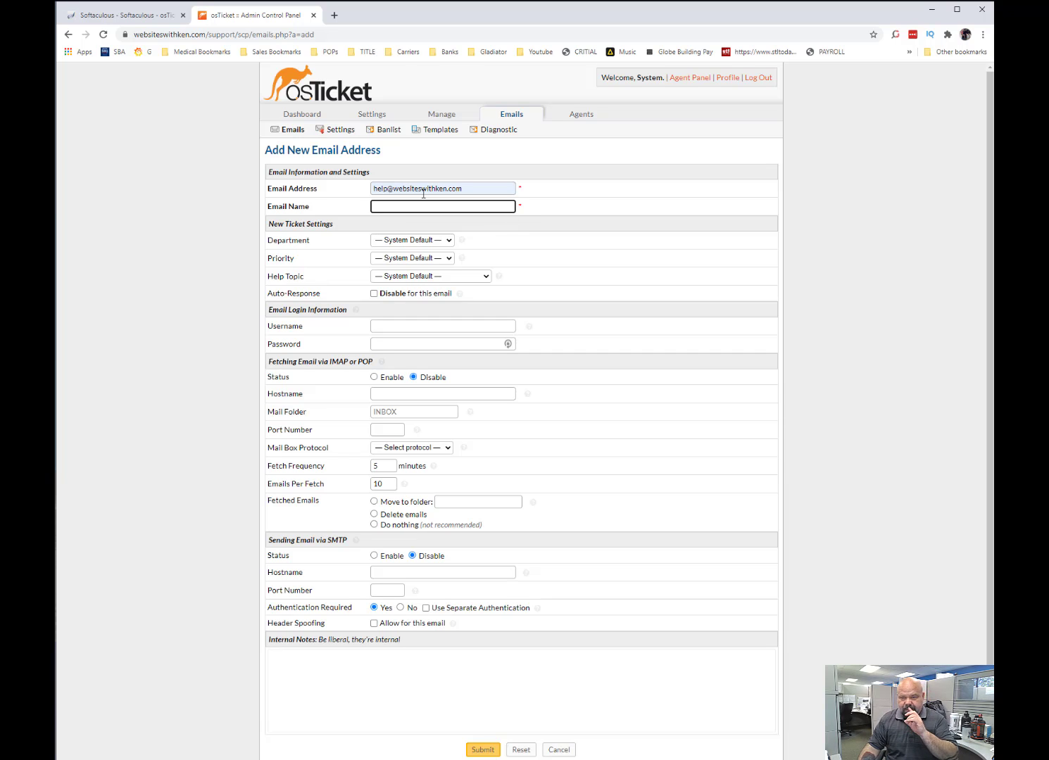
pyautogui.write('help')
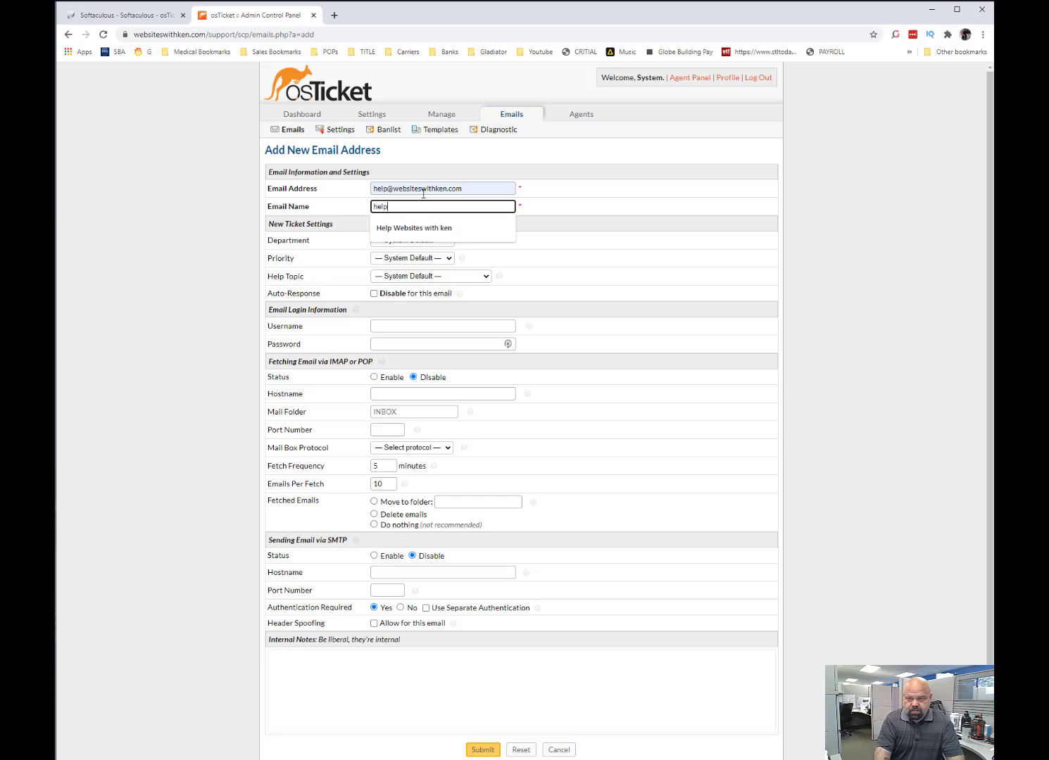
pyautogui.press('Down')
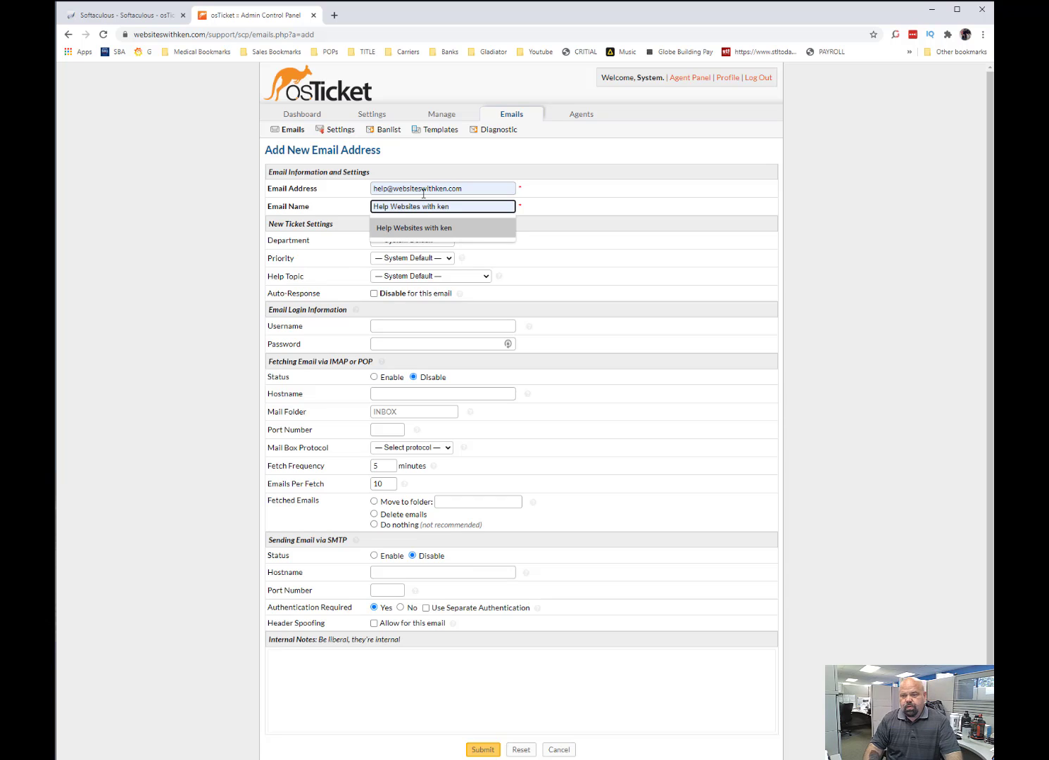
pyautogui.press('Return')
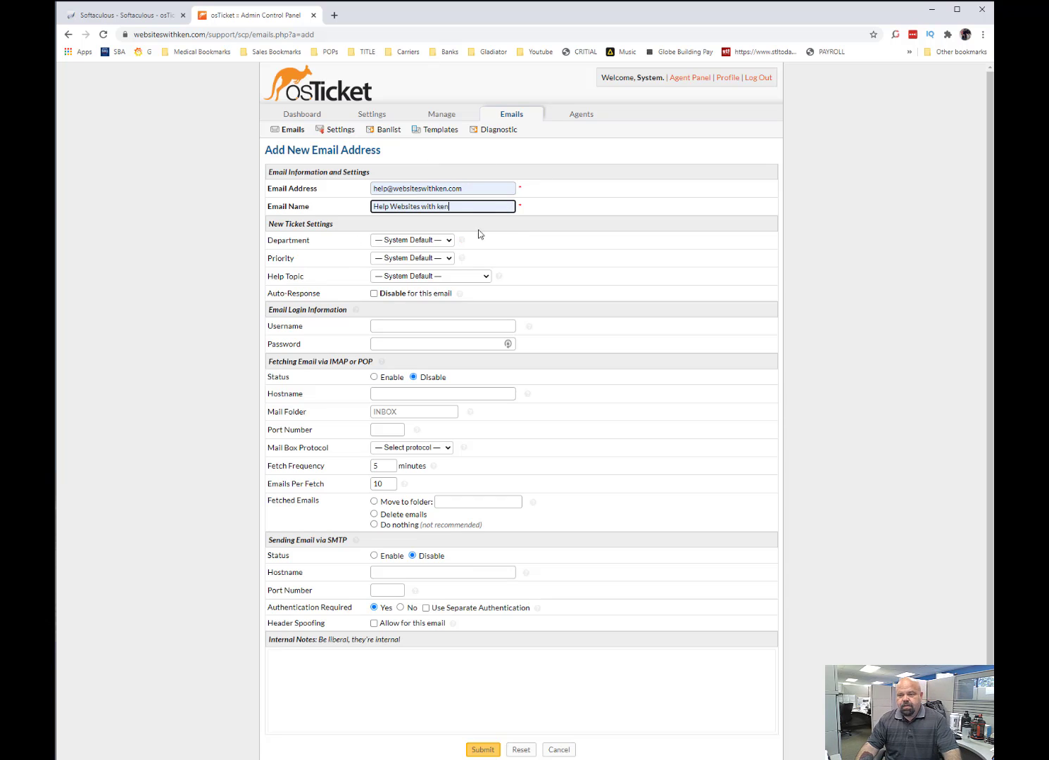
# Set the new-ticket department to Support, keep priority and help topic at System Default, and disable the auto-response for this email.
pyautogui.click(418, 241)
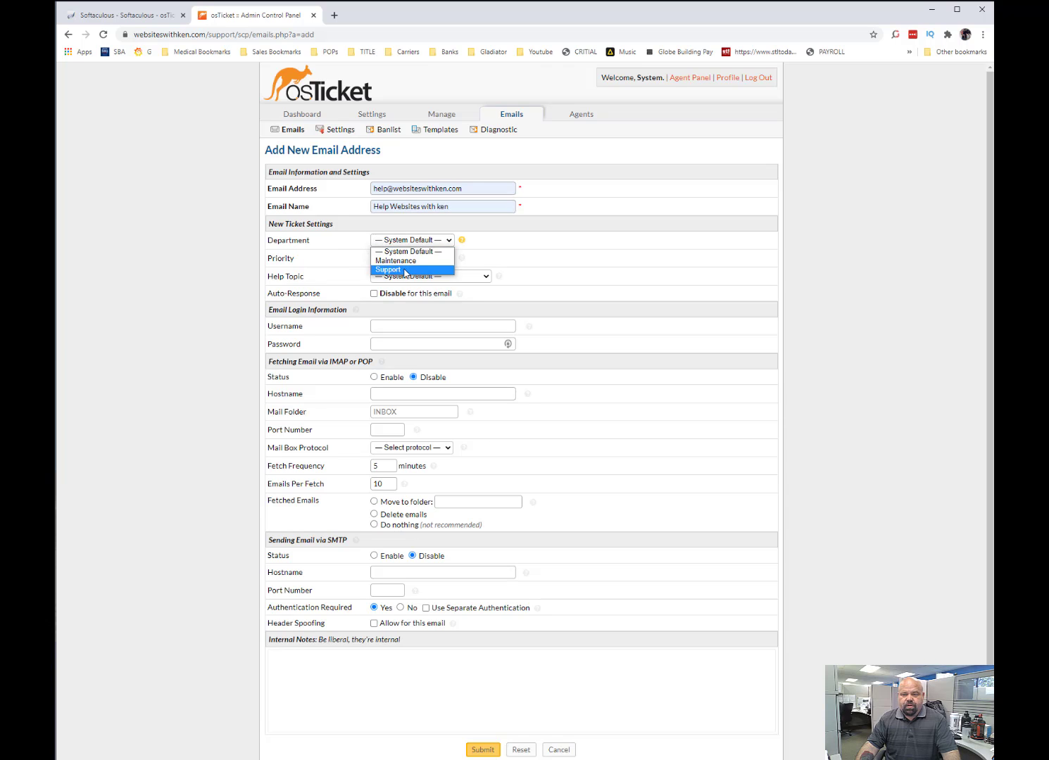
pyautogui.click(408, 270)
pyautogui.click(418, 259)
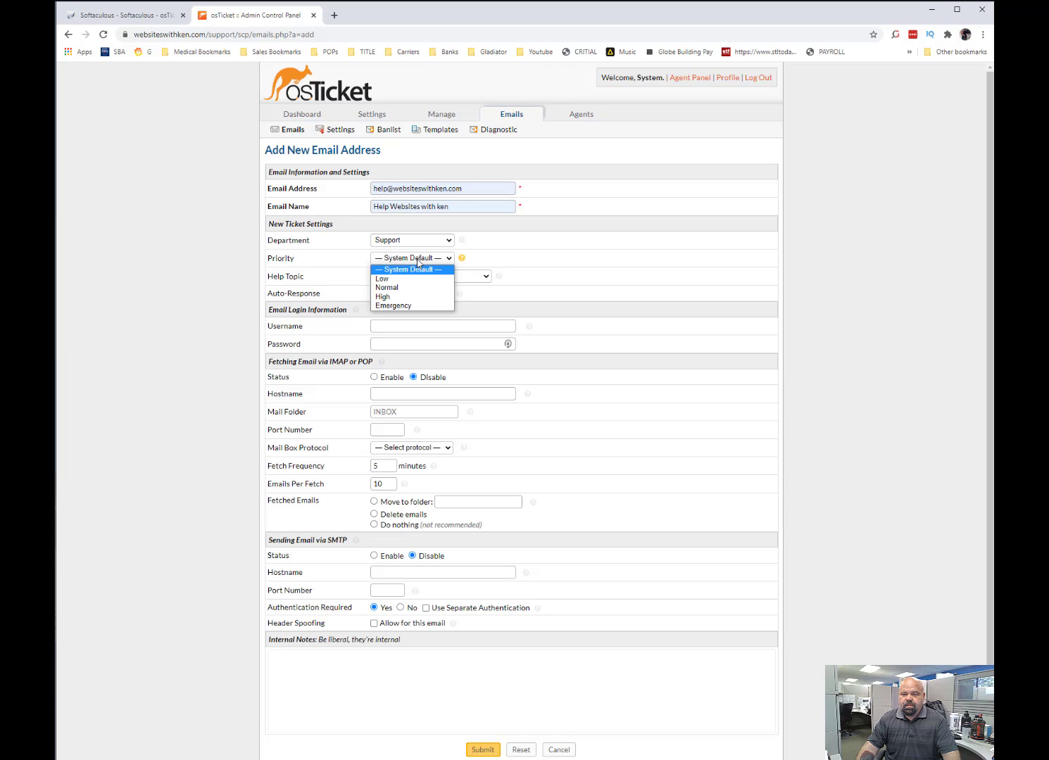
pyautogui.click(416, 262)
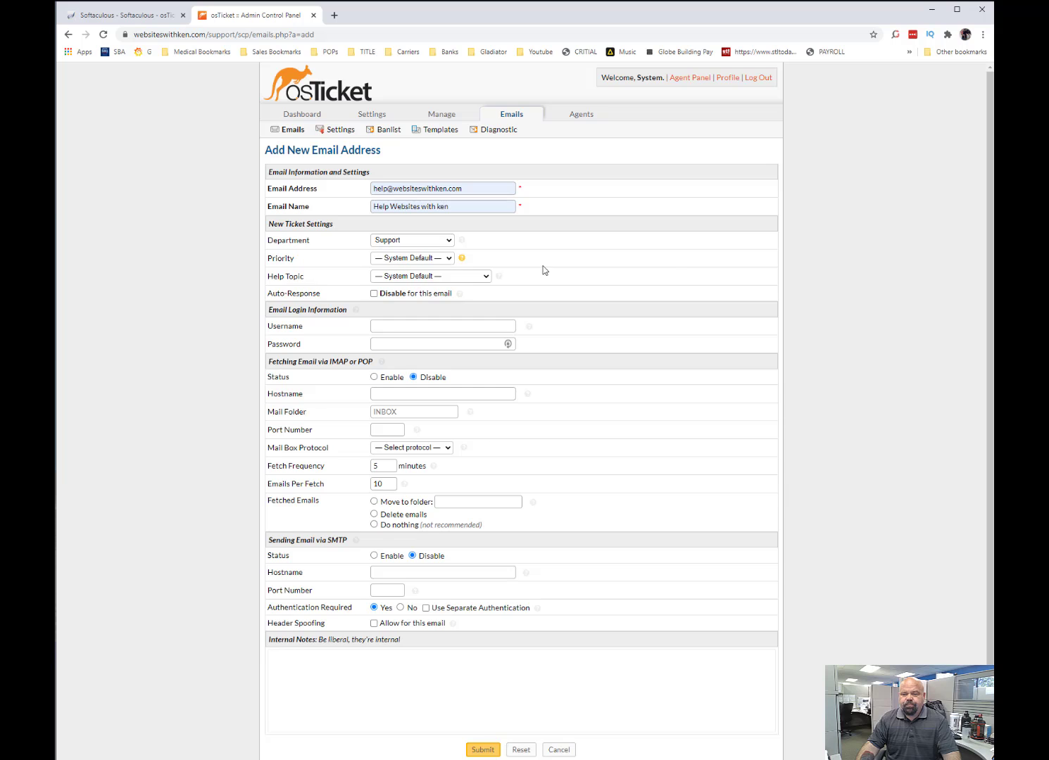
pyautogui.scroll(-1, 679, 260)
pyautogui.click(454, 225)
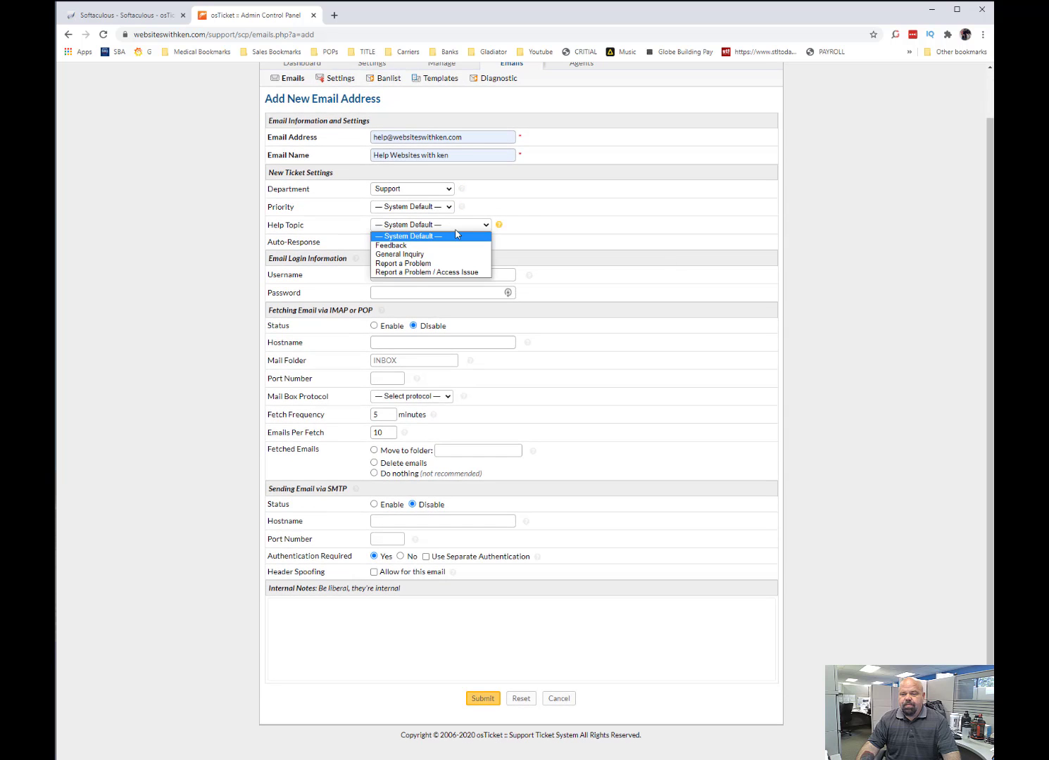
pyautogui.click(440, 211)
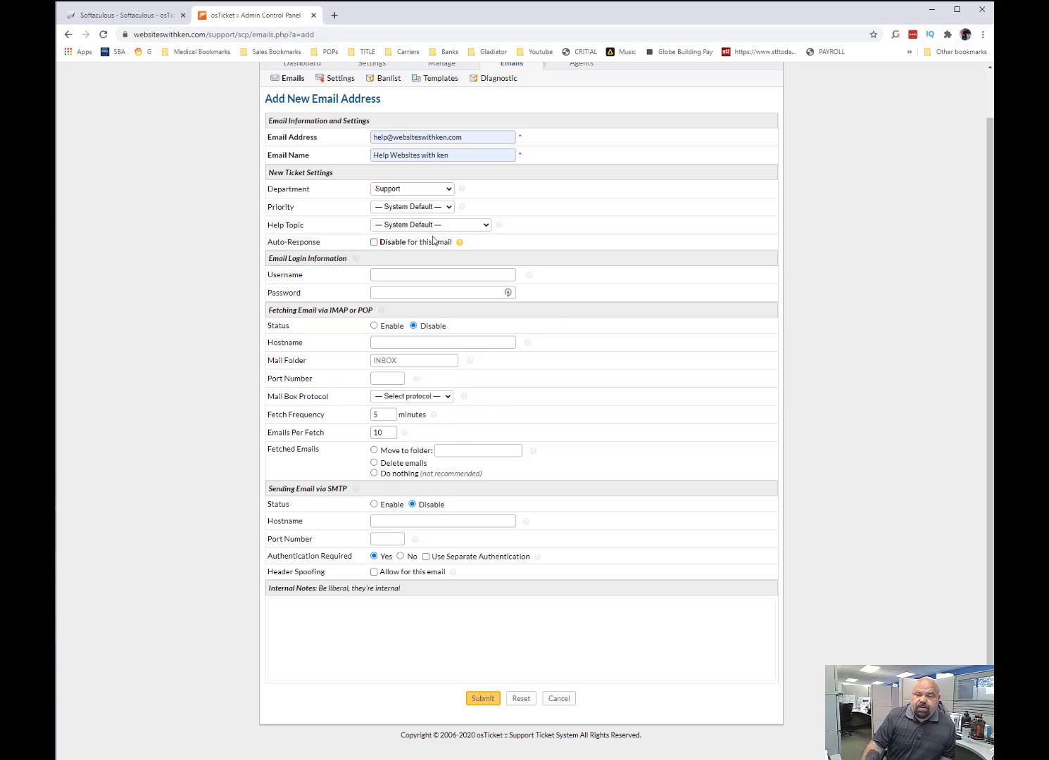
pyautogui.click(374, 243)
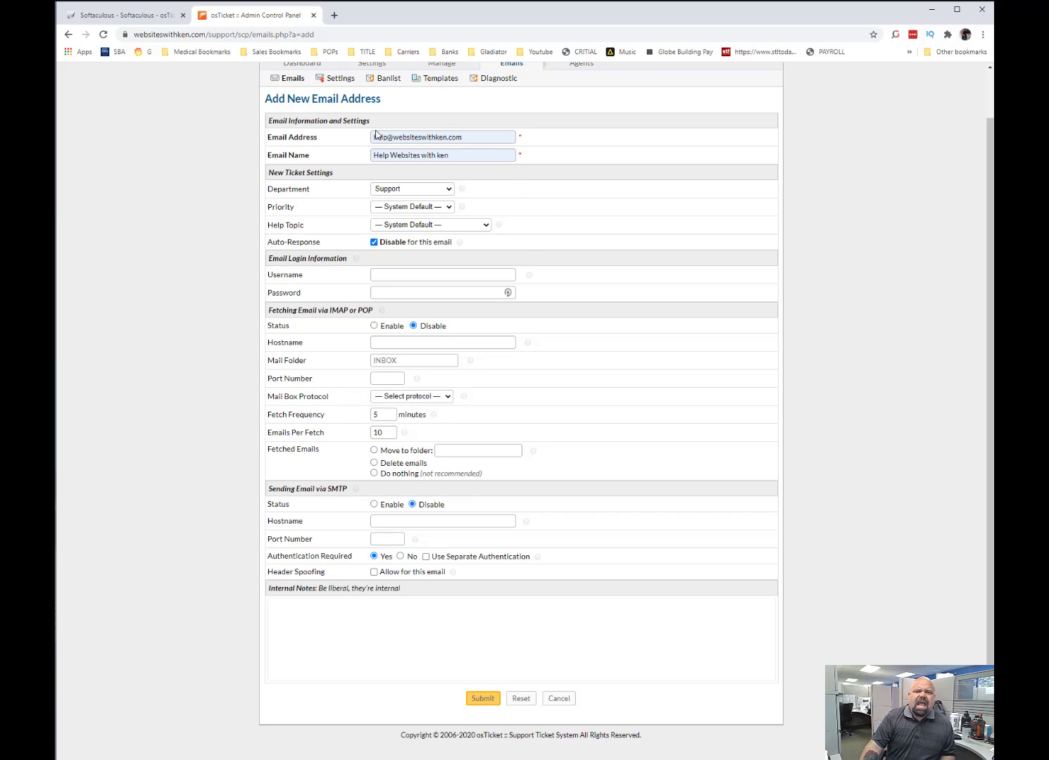
# Enter the help desk's email address as the login username and fill in the mailbox password.
pyautogui.click(425, 275)
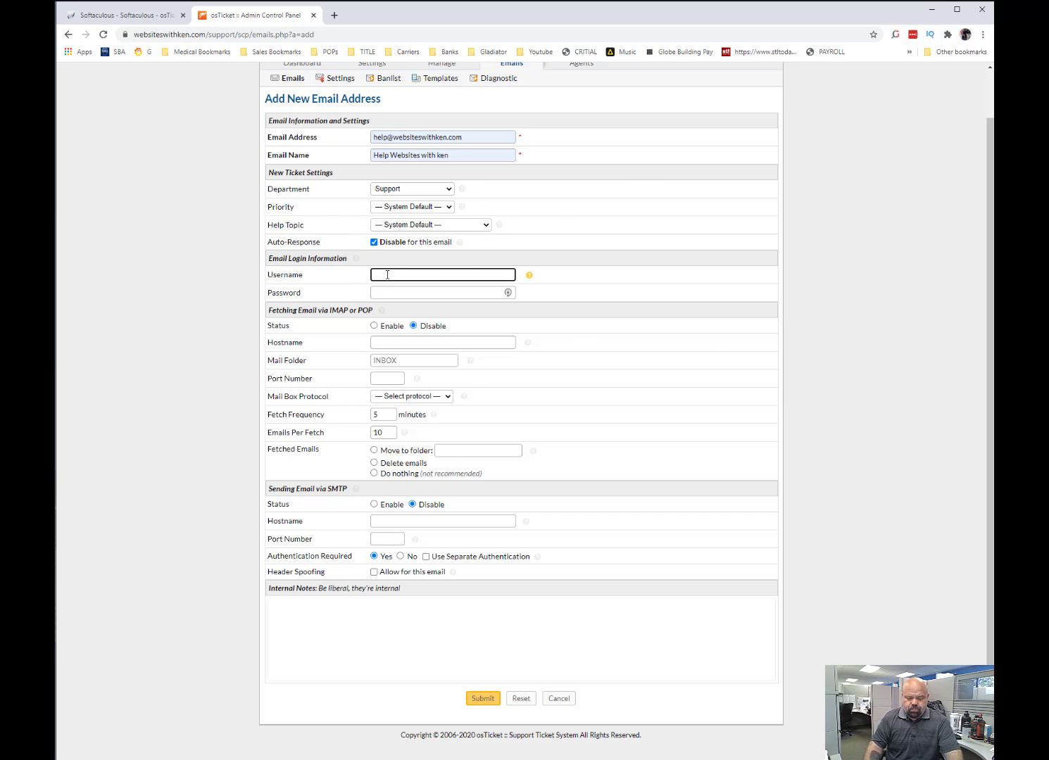
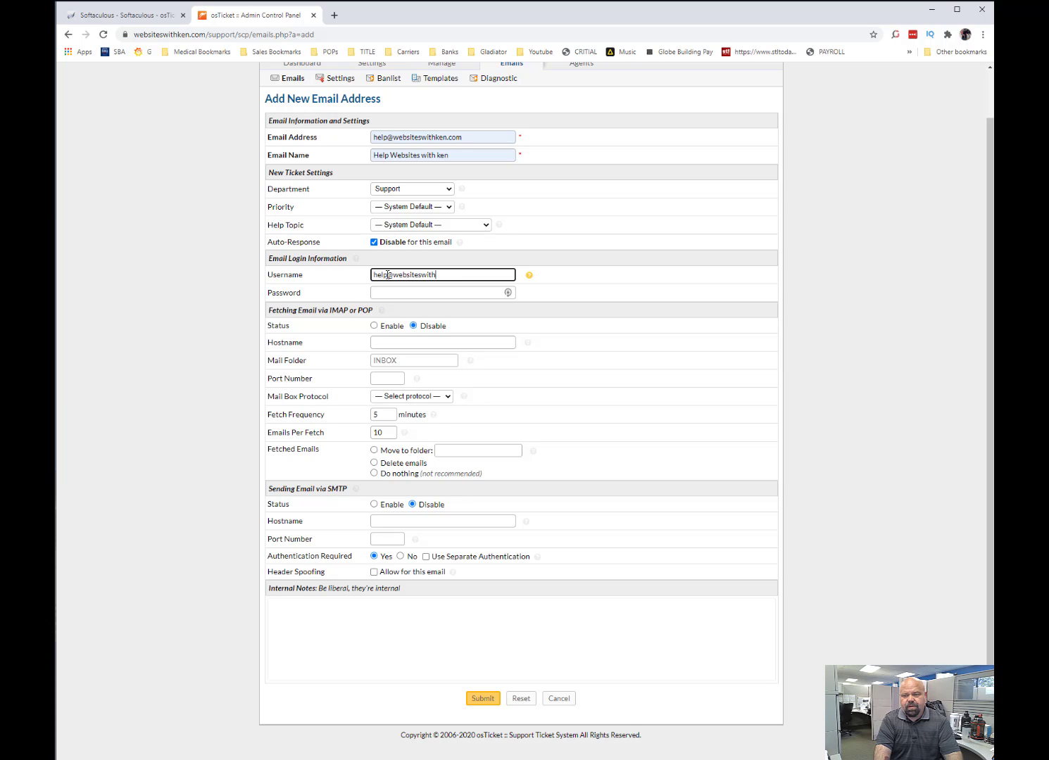
pyautogui.press('Tab')
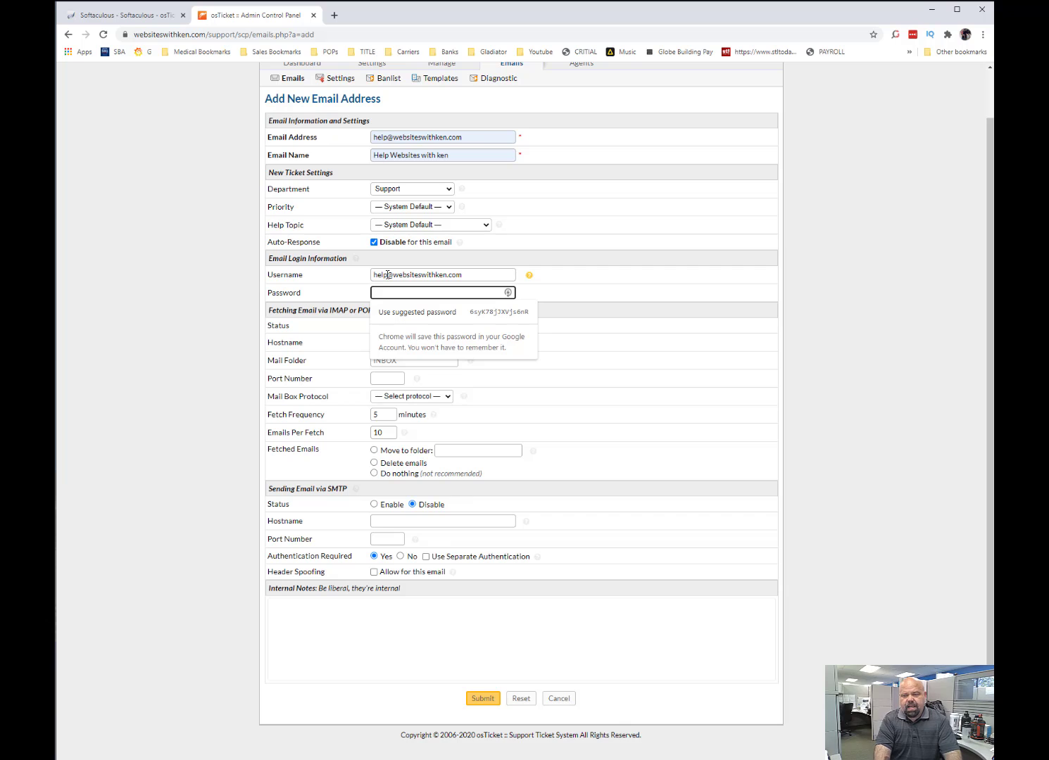
pyautogui.write('••••••••••')
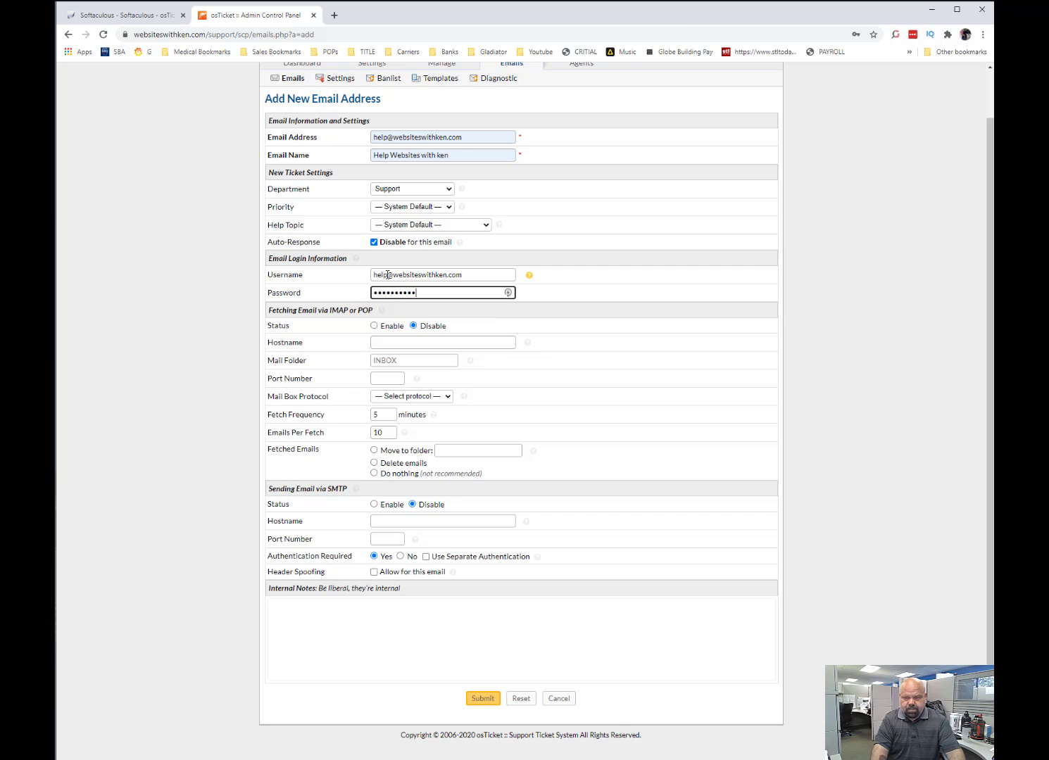
pyautogui.click(209, 396)
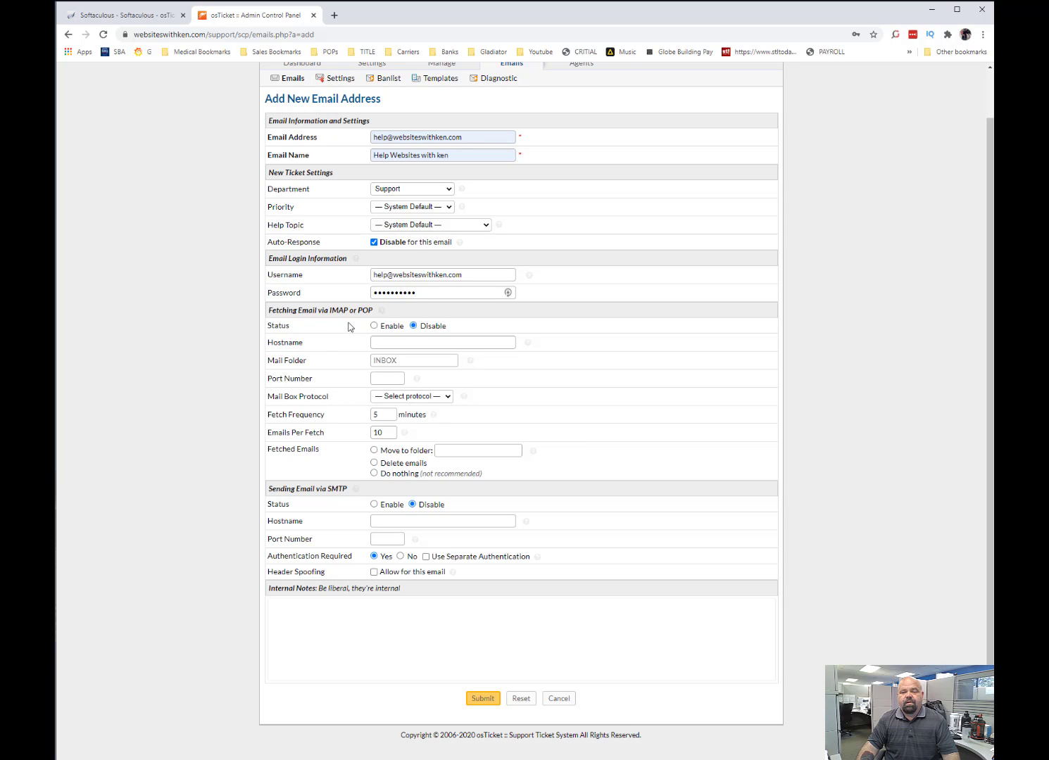
# Enable email fetching via IMAP or POP and set its hostname to 206.196.104.251.
pyautogui.click(373, 326)
pyautogui.click(381, 342)
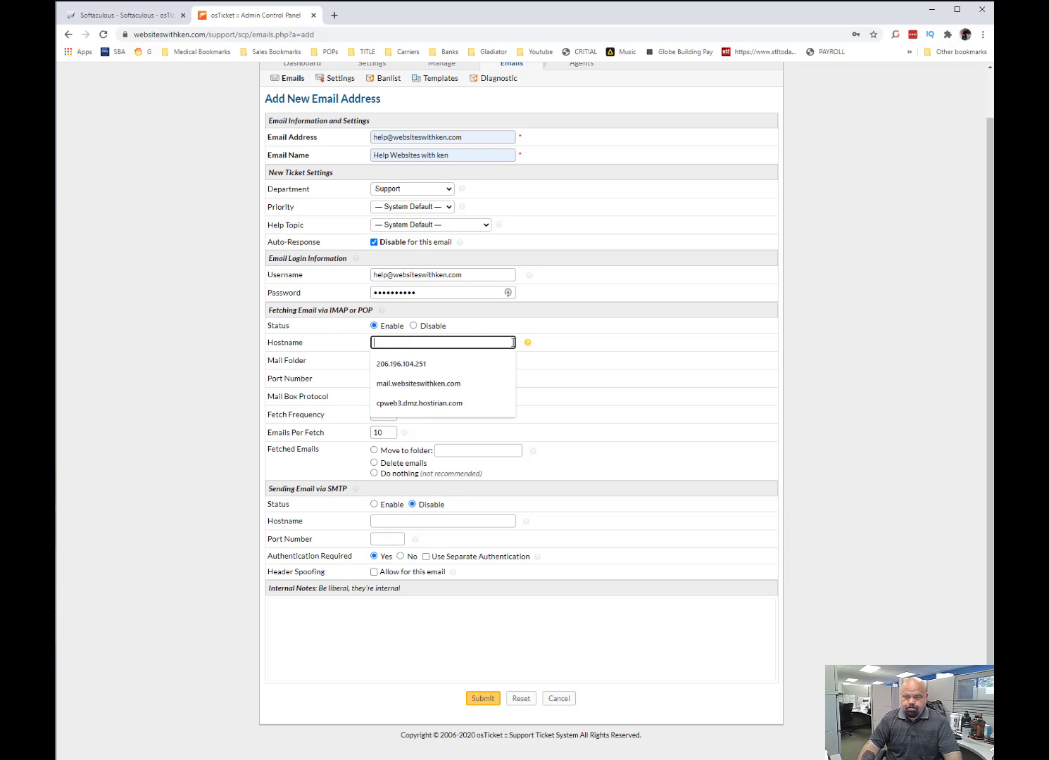
pyautogui.click(450, 365)
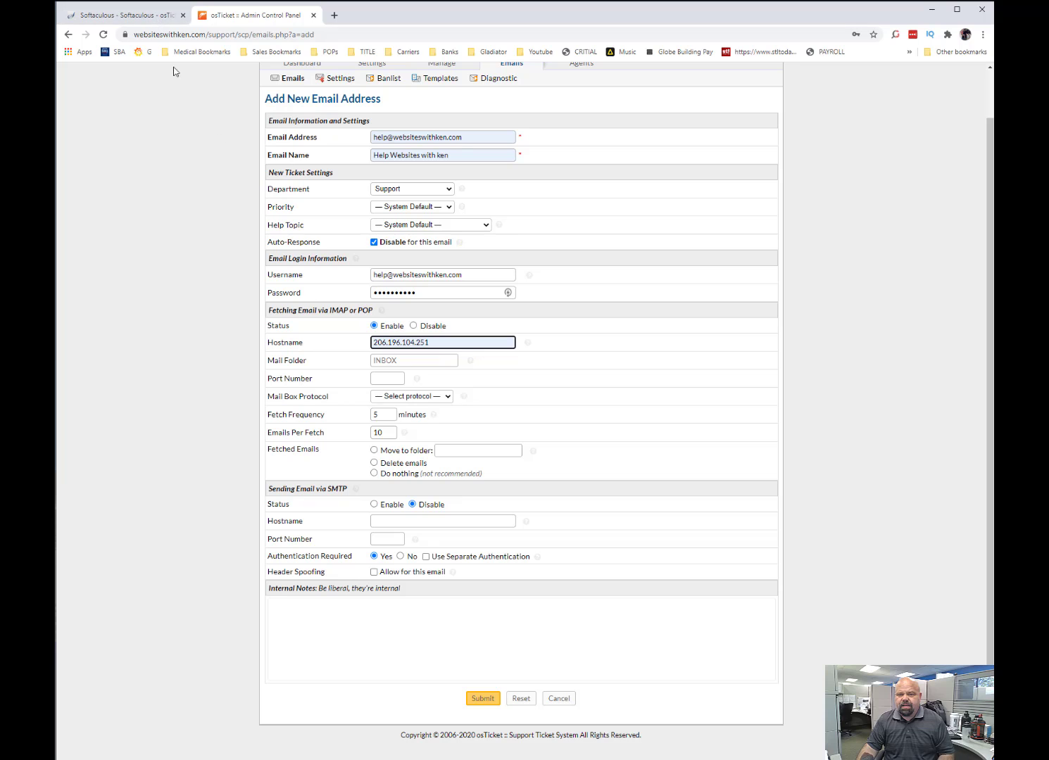
# Switch to cPanel and look up the manual mail client settings of the help email account.
pyautogui.click(157, 24)
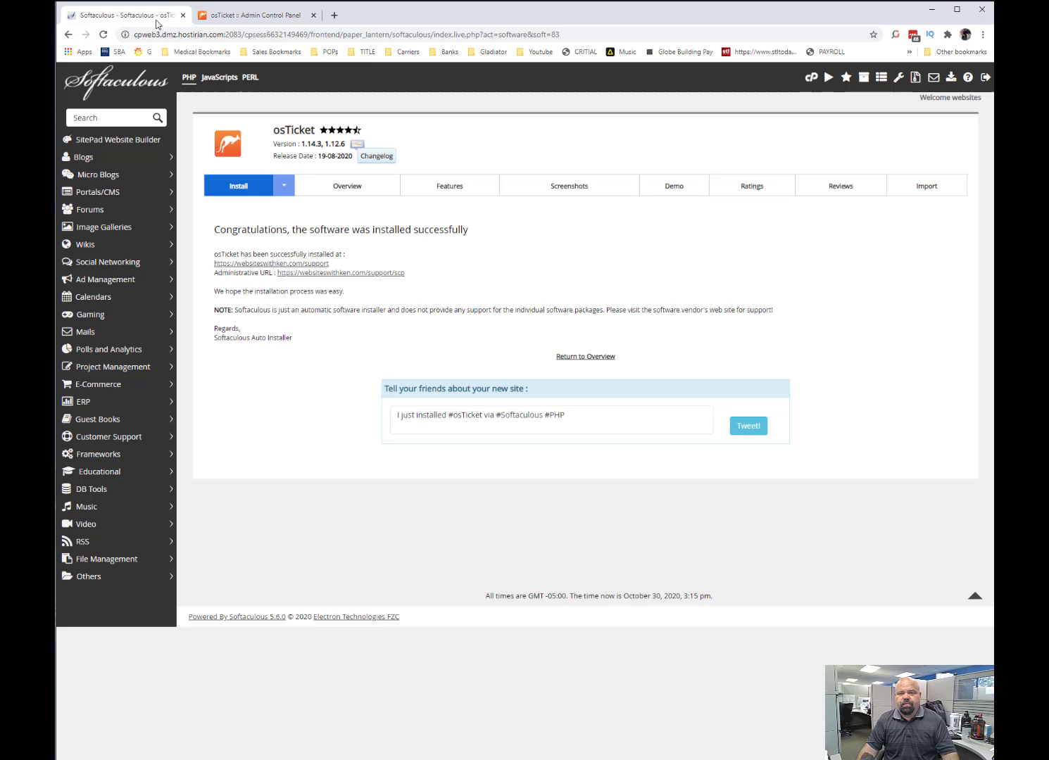
pyautogui.click(809, 80)
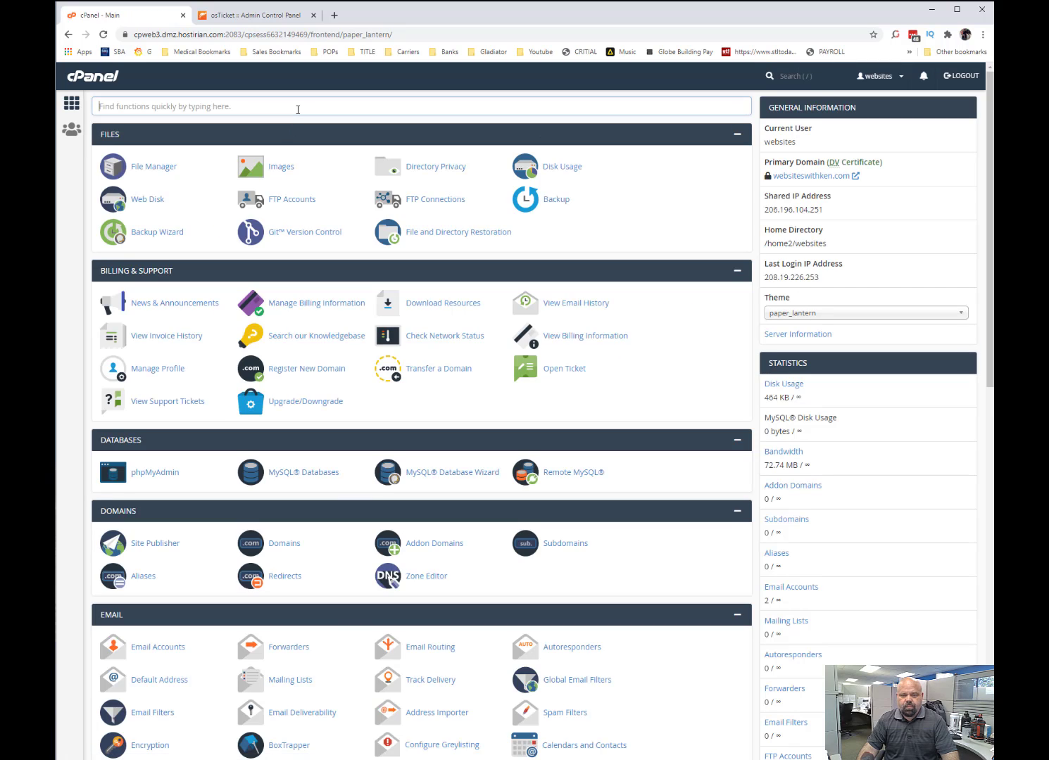
pyautogui.click(298, 109)
pyautogui.write('em')
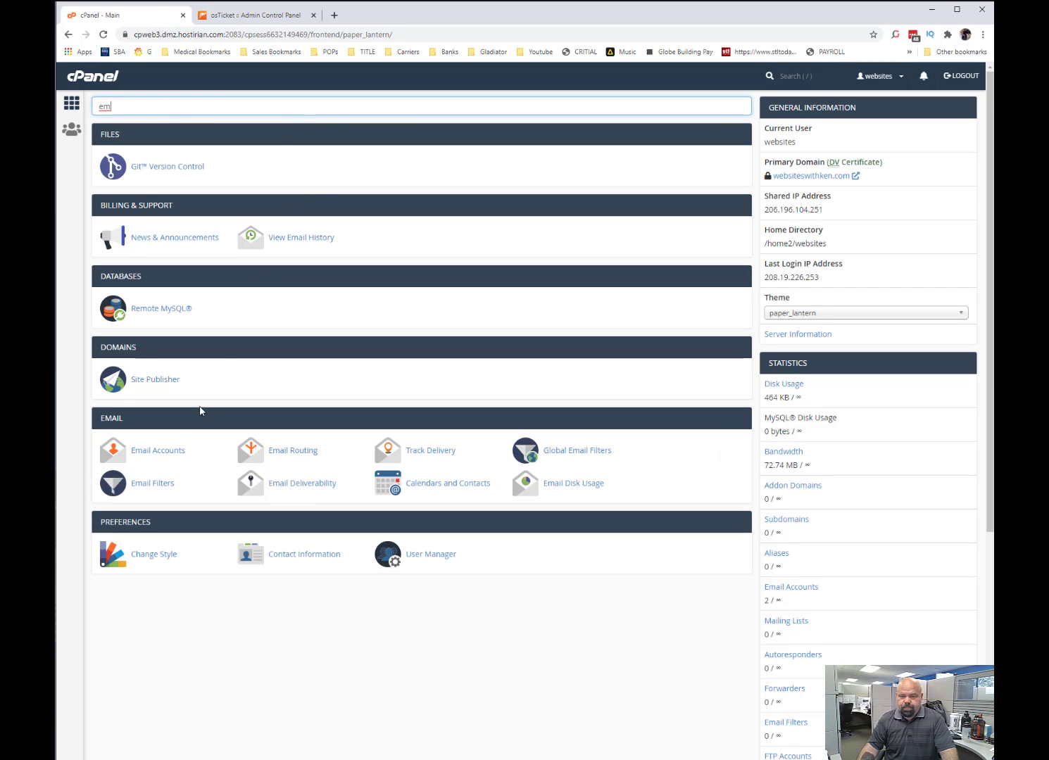
pyautogui.click(165, 451)
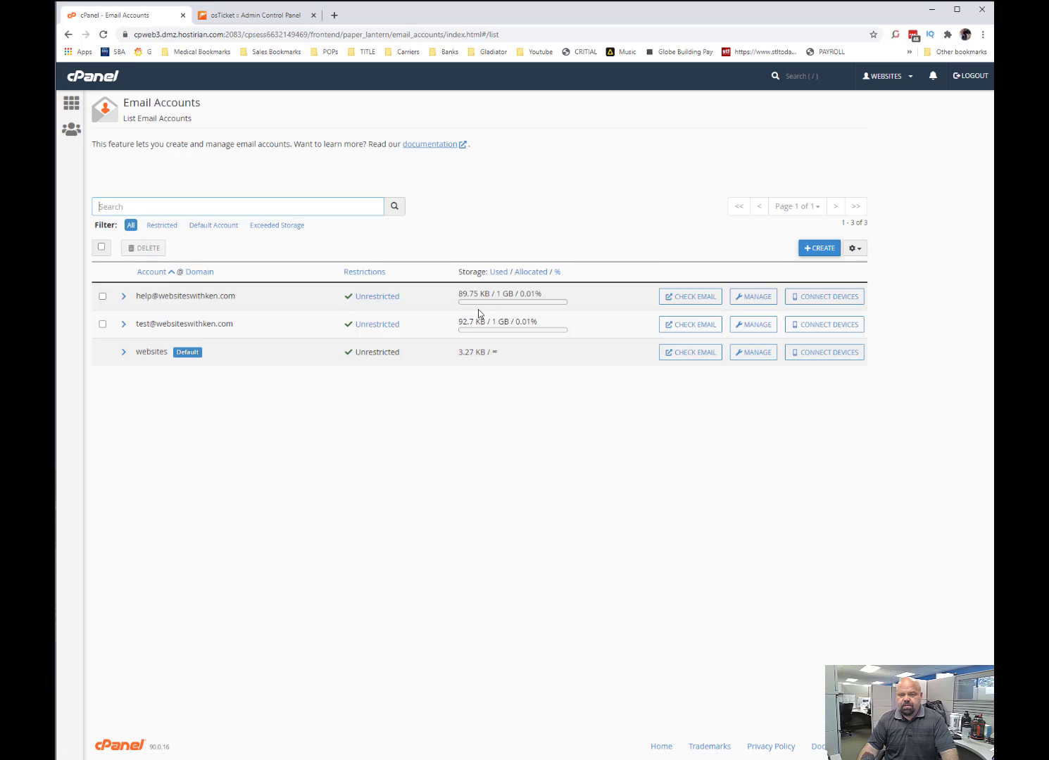
pyautogui.click(819, 298)
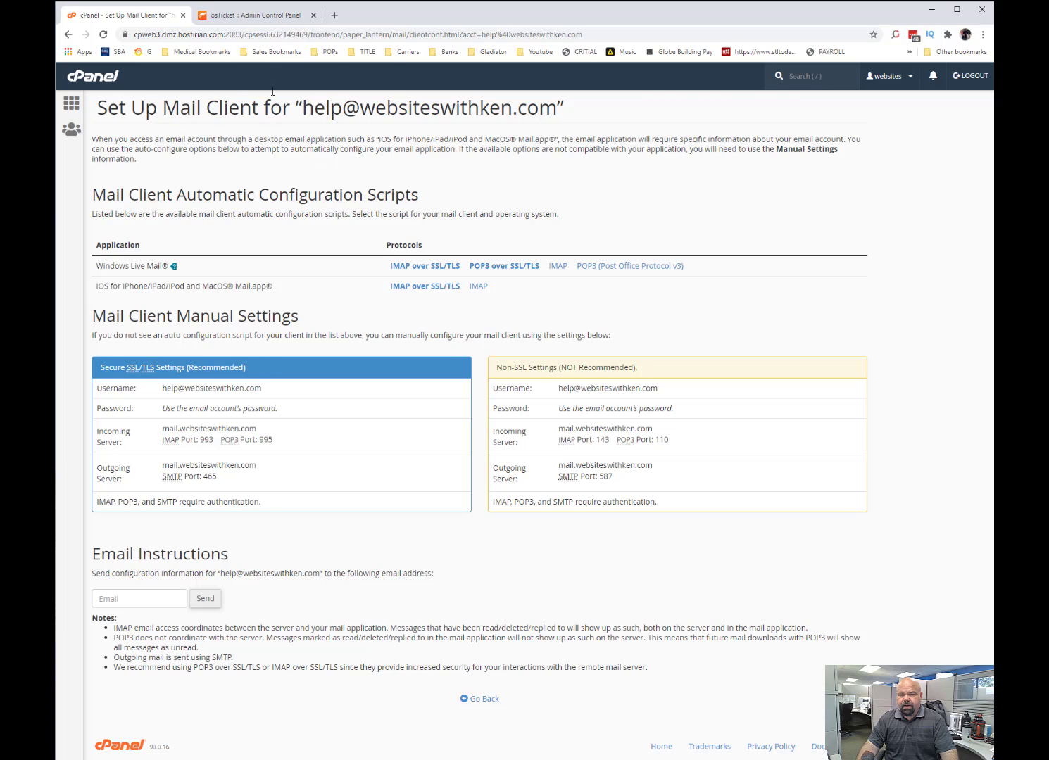
# Return to osTicket's new email form and set fetching to port 143 with the IMAP mailbox protocol.
pyautogui.click(264, 16)
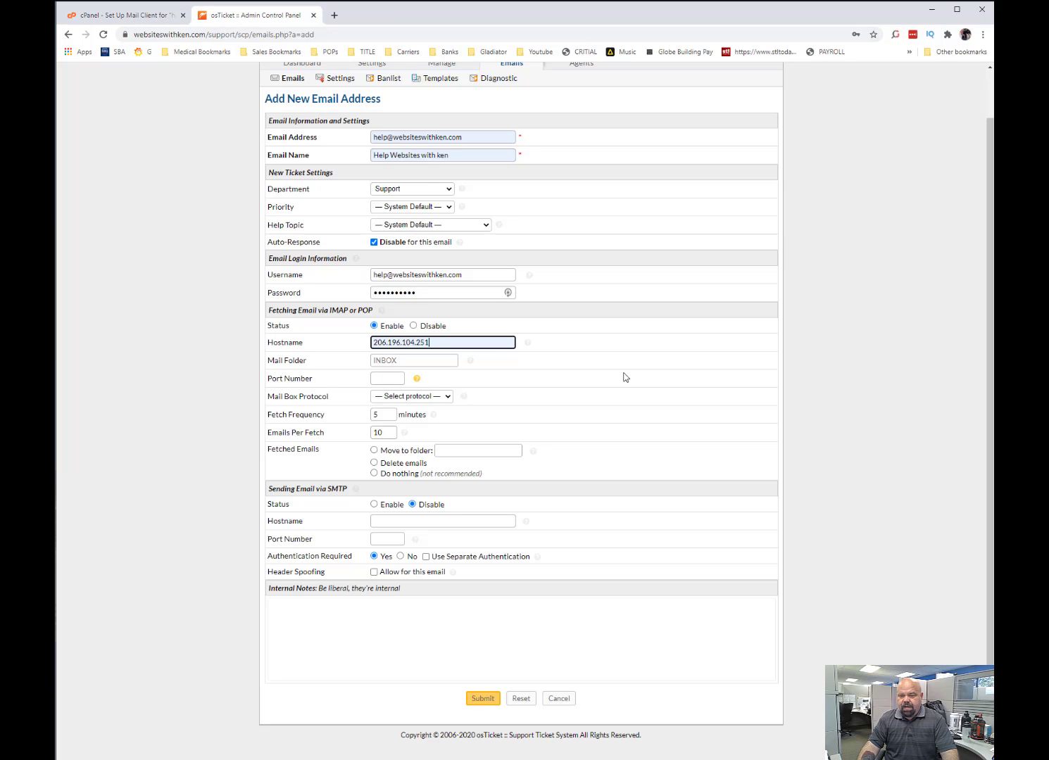
pyautogui.click(388, 379)
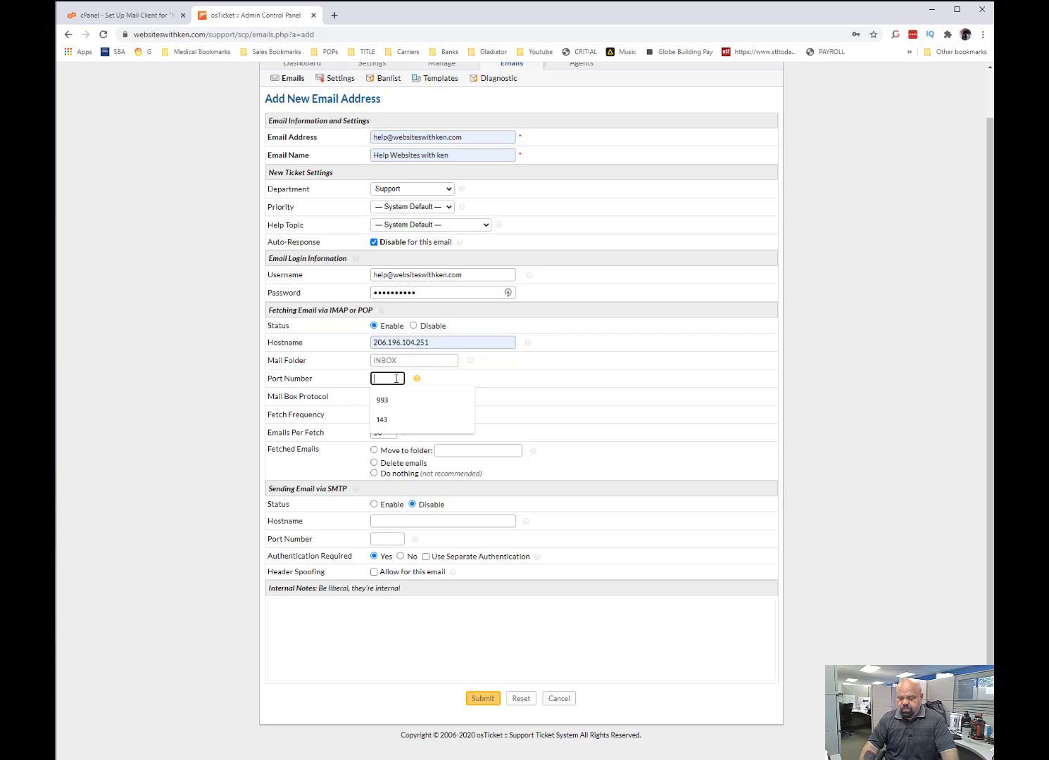
pyautogui.write('143')
pyautogui.click(427, 398)
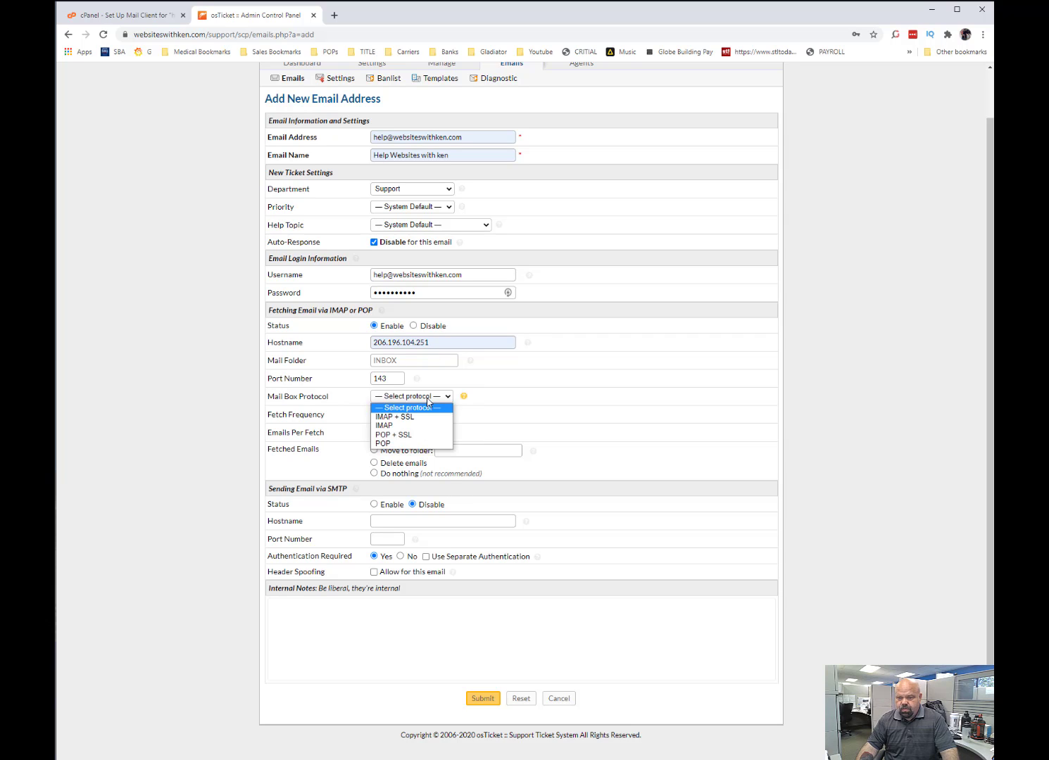
pyautogui.click(421, 425)
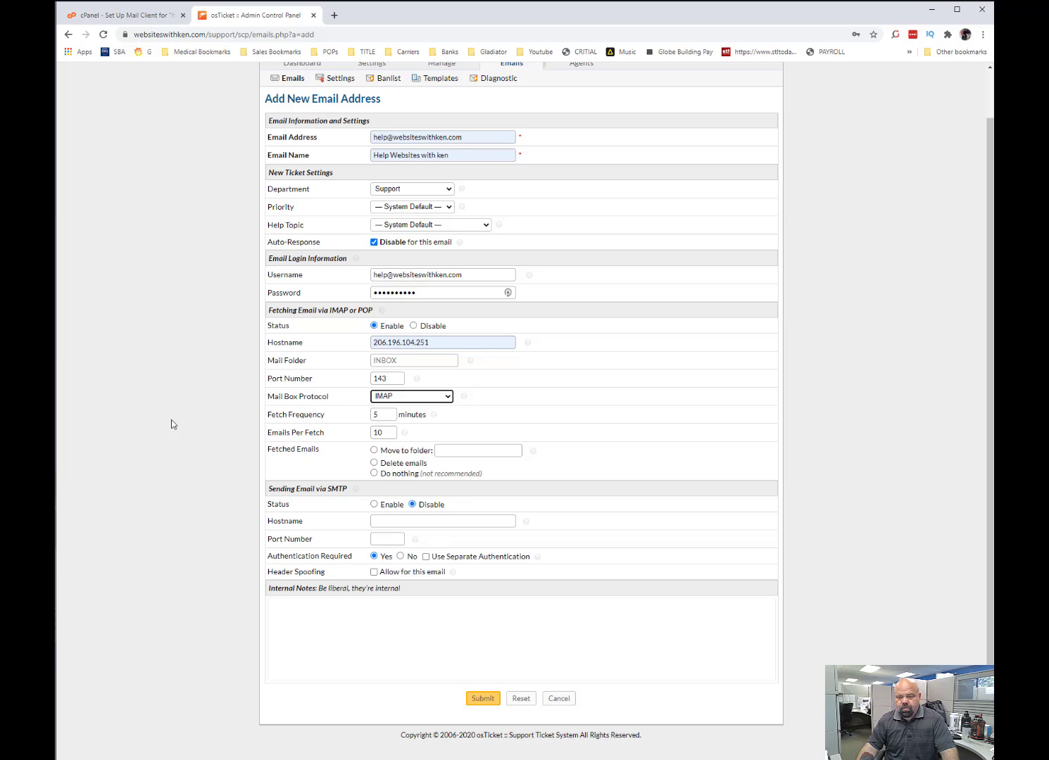
# Set the fetch frequency to 1 minute and the emails per fetch to 100.
pyautogui.press('Tab')
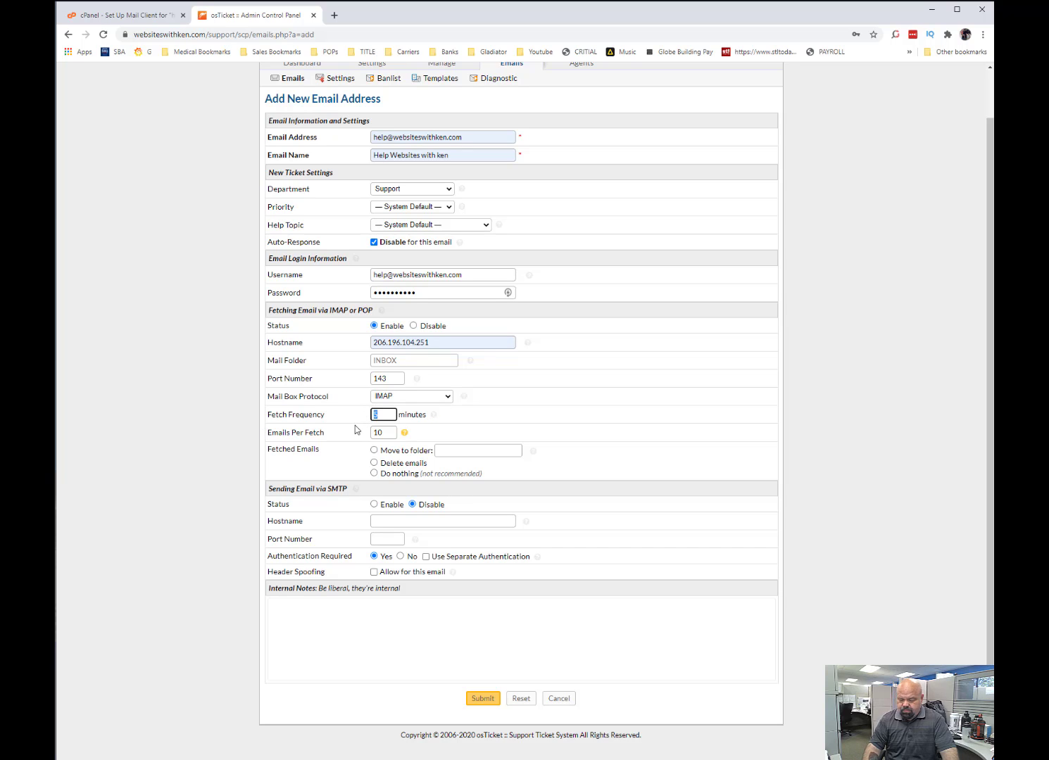
pyautogui.write('1')
pyautogui.click(387, 435)
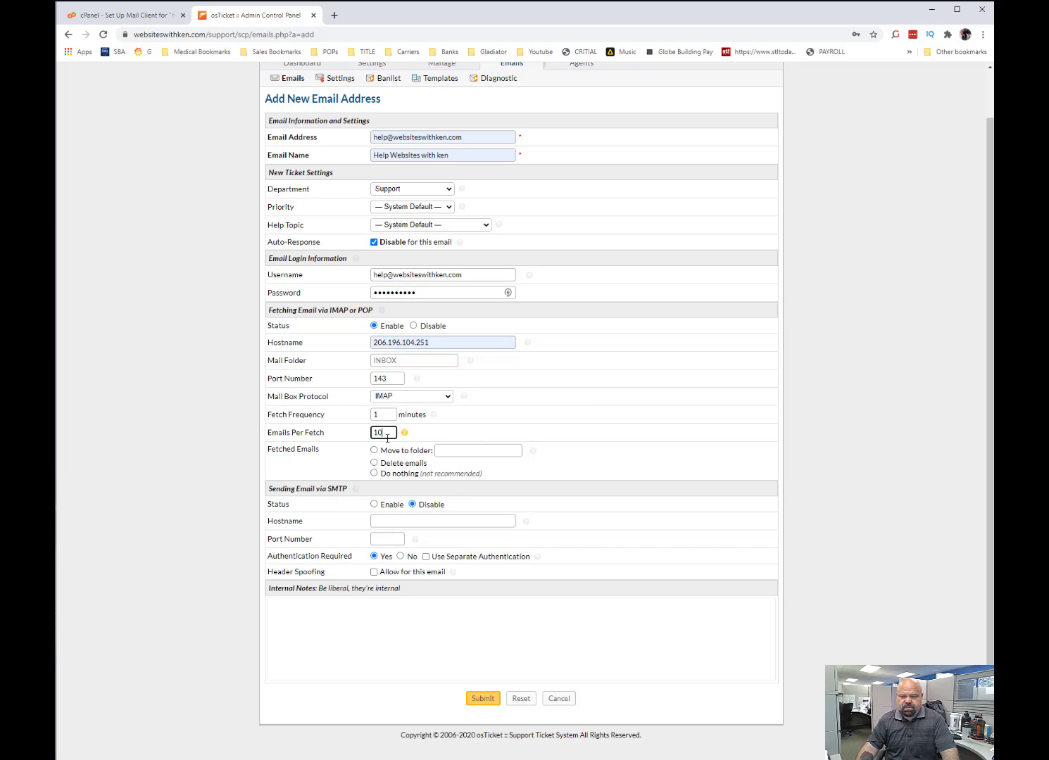
pyautogui.write('0')
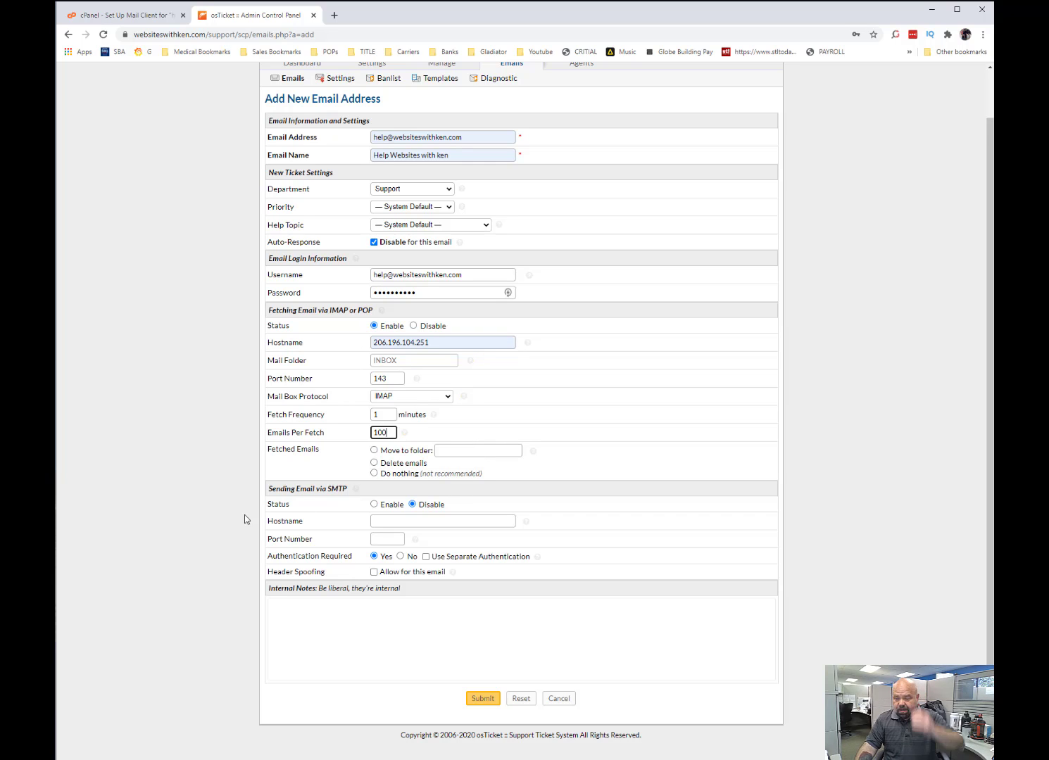
# Set fetched emails to be moved to a folder named archive.
pyautogui.click(193, 515)
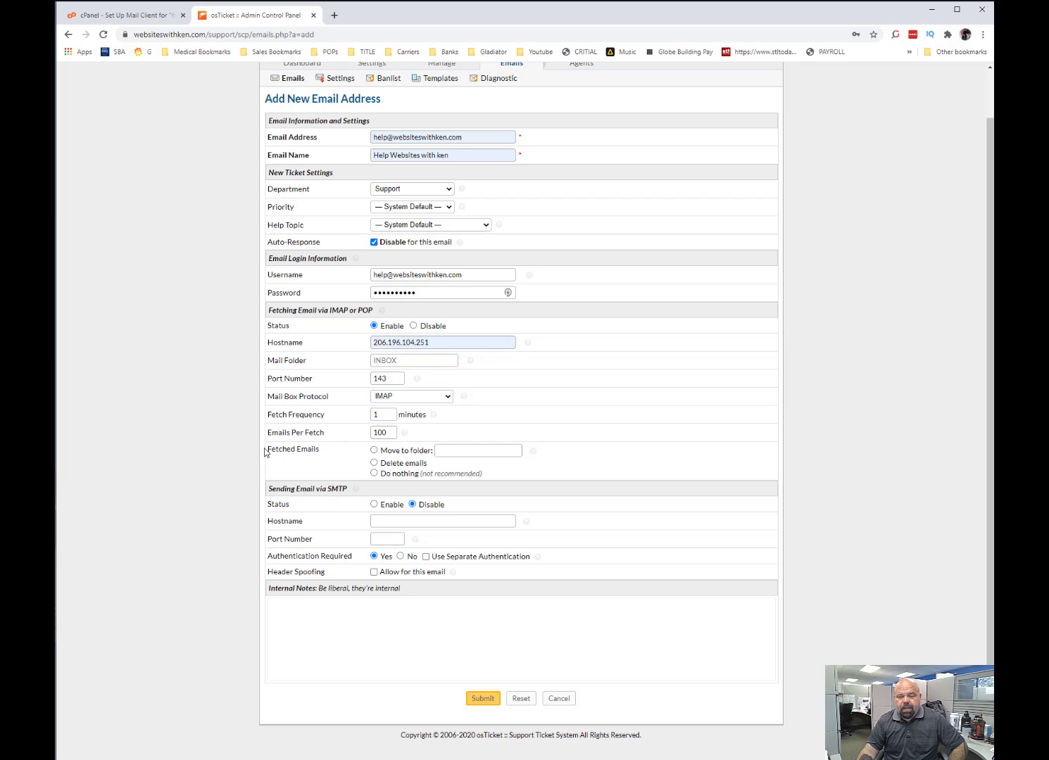
pyautogui.click(373, 450)
pyautogui.click(454, 451)
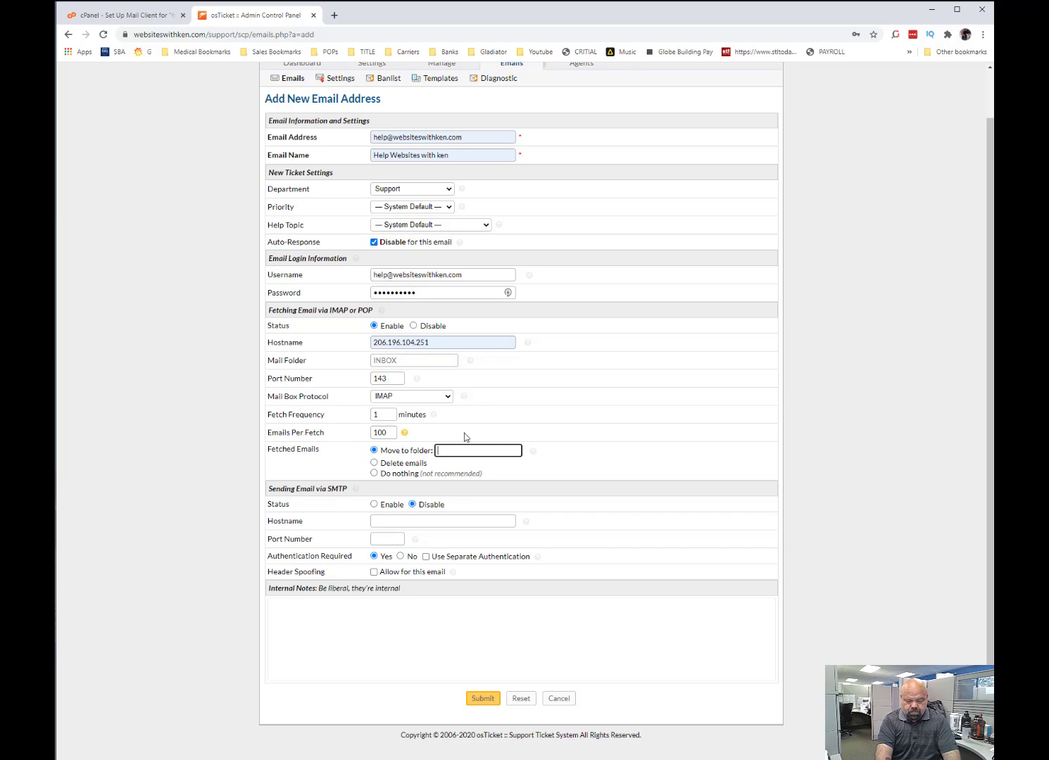
pyautogui.write('archive')
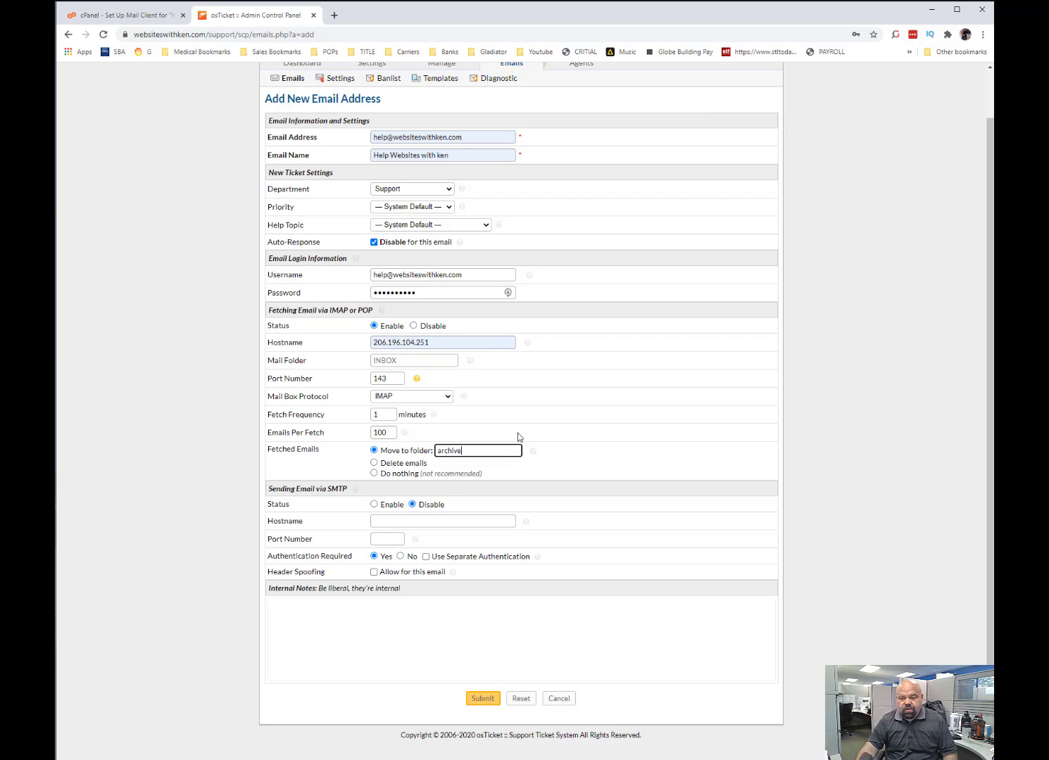
pyautogui.click(373, 475)
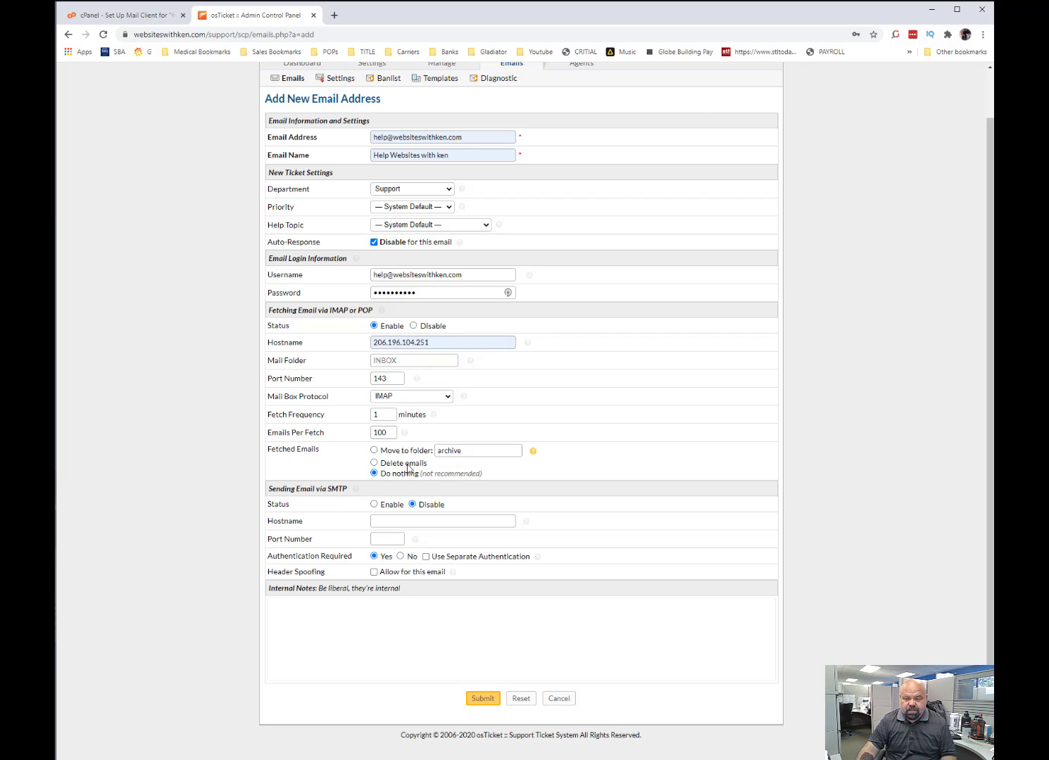
pyautogui.click(373, 451)
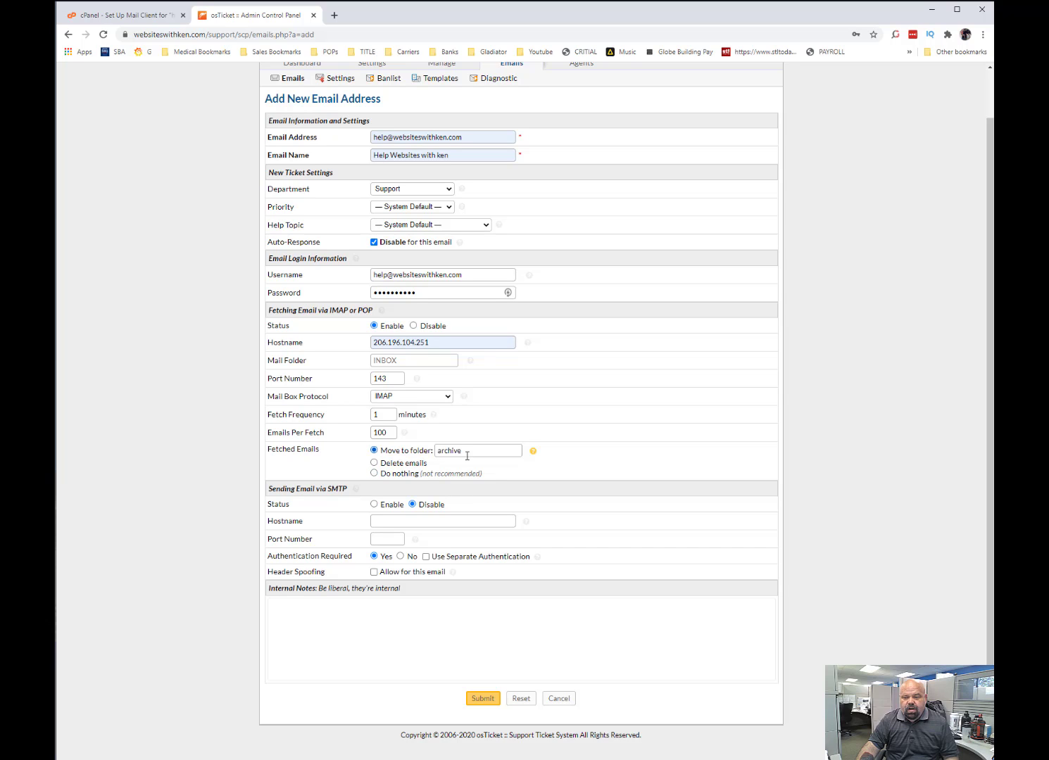
pyautogui.doubleClick(476, 452)
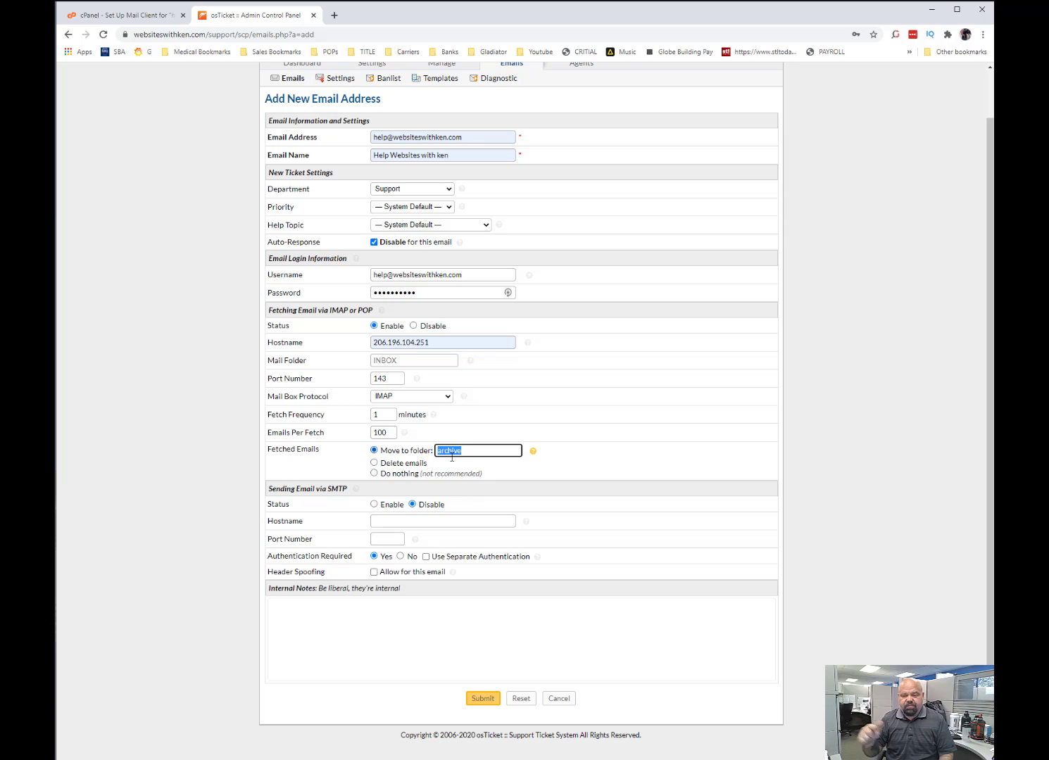
# Enable sending via SMTP with the fetching hostname 206.196.104.251 and port 25.
pyautogui.click(373, 504)
pyautogui.moveTo(452, 346); pyautogui.dragTo(316, 341)
pyautogui.hotkey('ctrl', 'c')
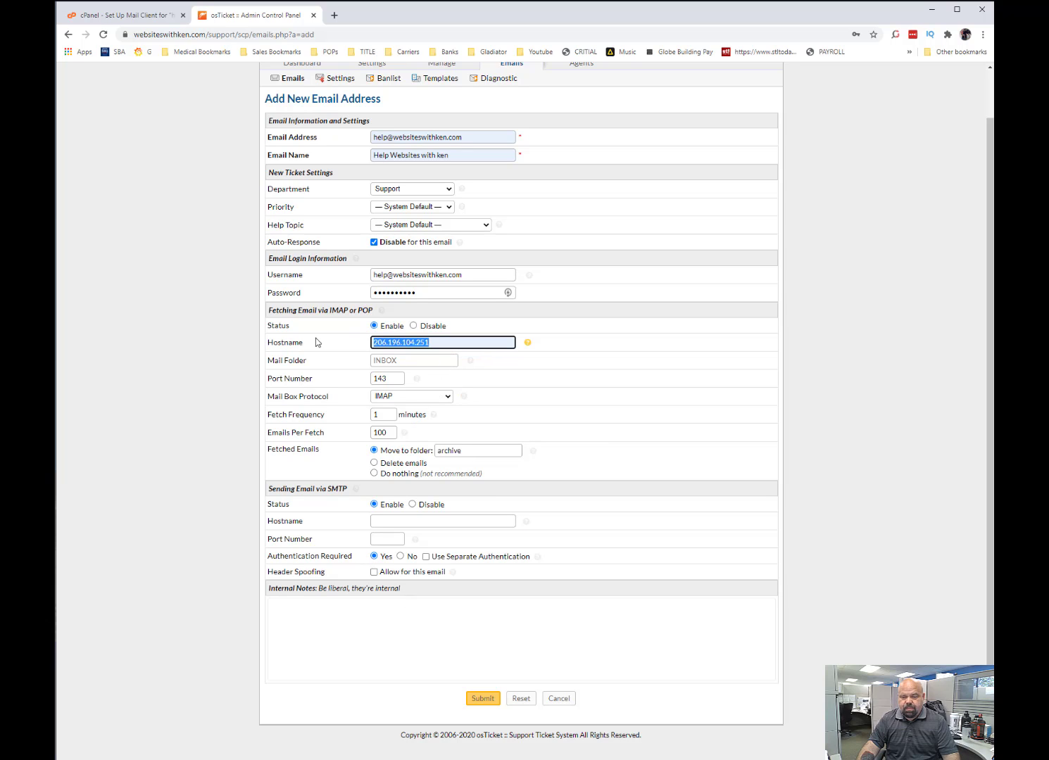
pyautogui.click(392, 518)
pyautogui.hotkey('ctrl', 'v')
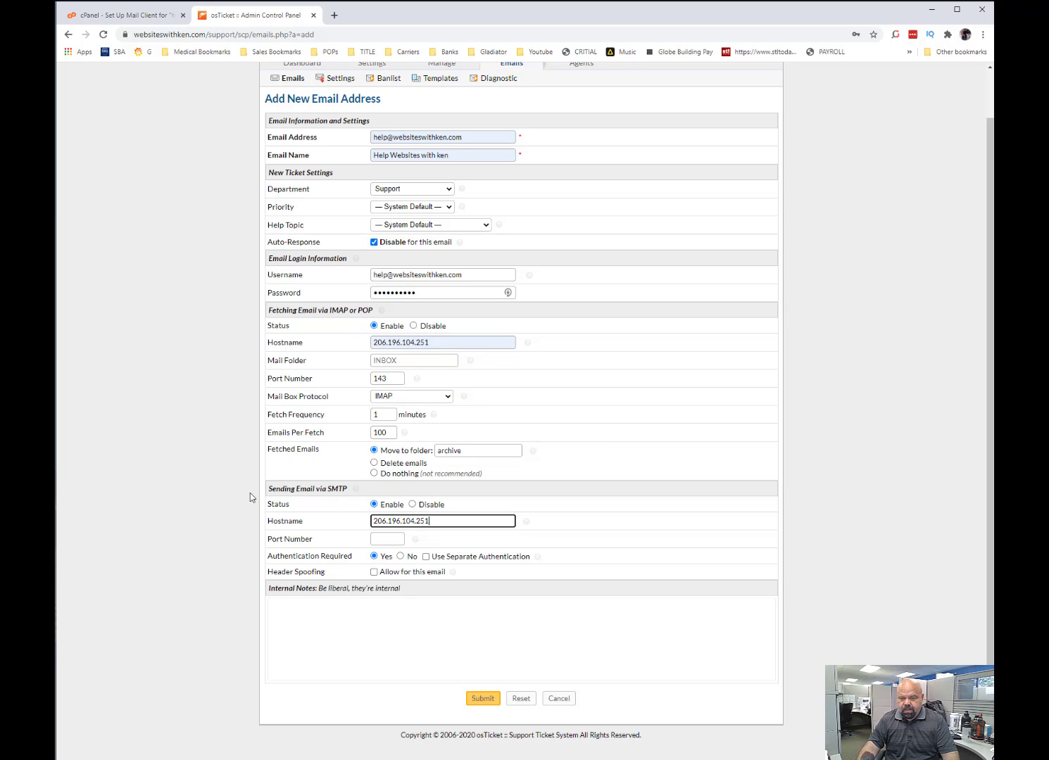
pyautogui.click(396, 539)
pyautogui.write('25')
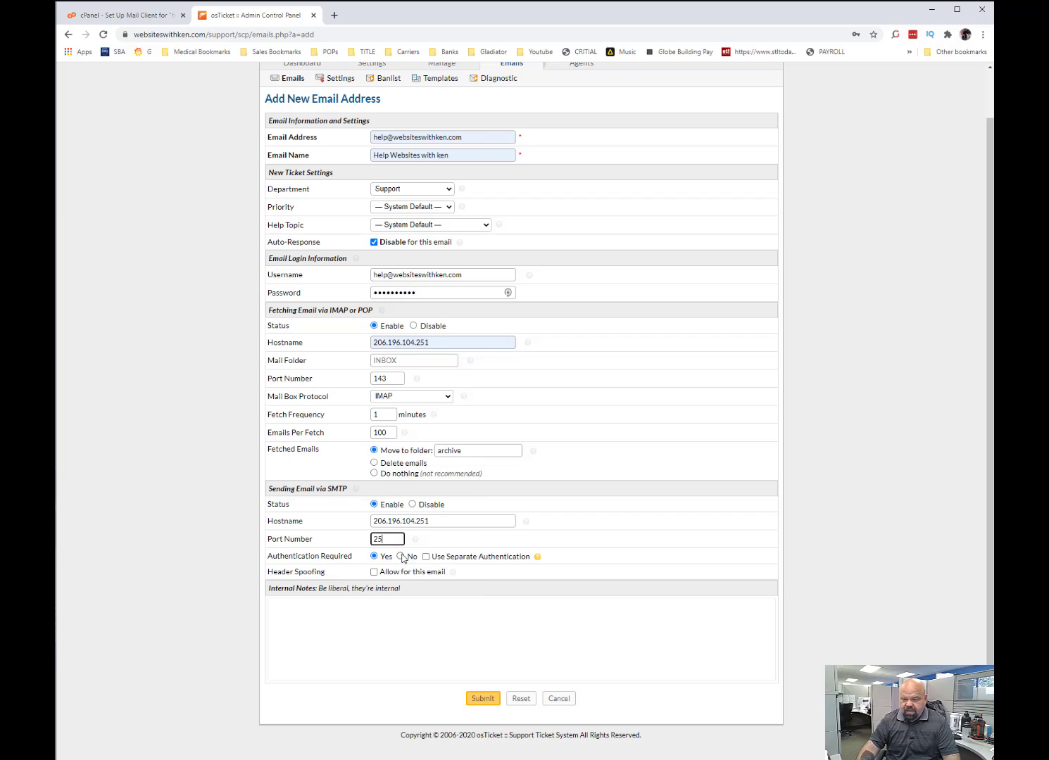
pyautogui.click(254, 589)
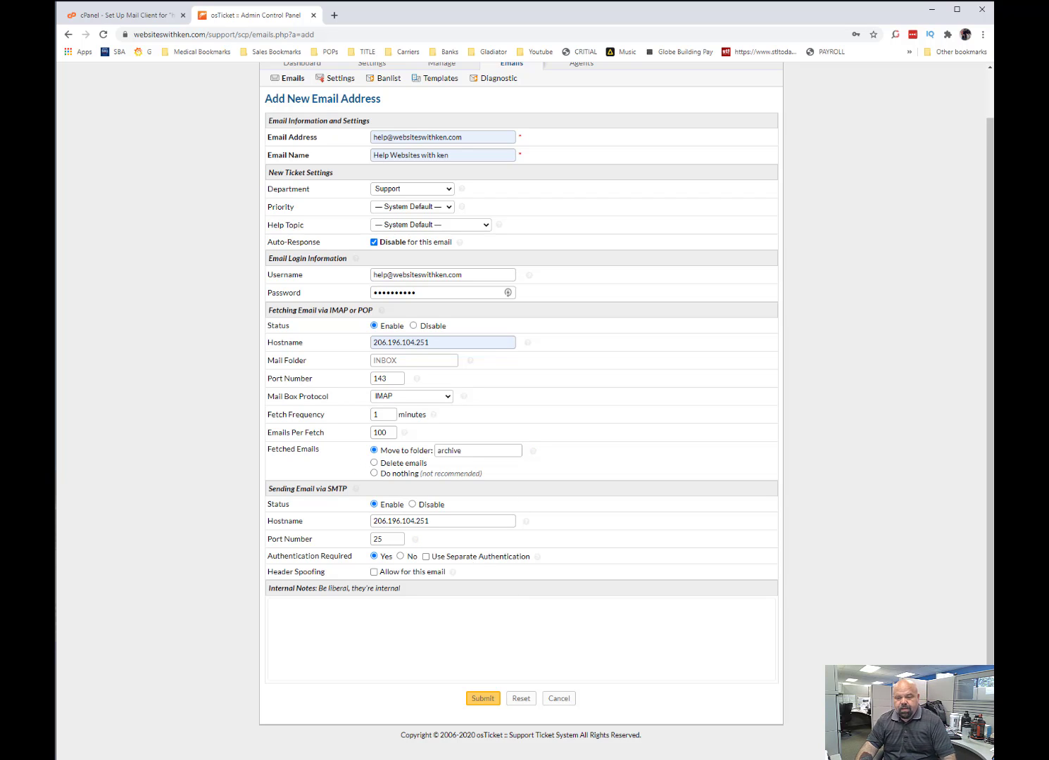
# Allow header spoofing for this email and submit the form with the internal note "Get to work!".
pyautogui.click(373, 572)
pyautogui.click(352, 619)
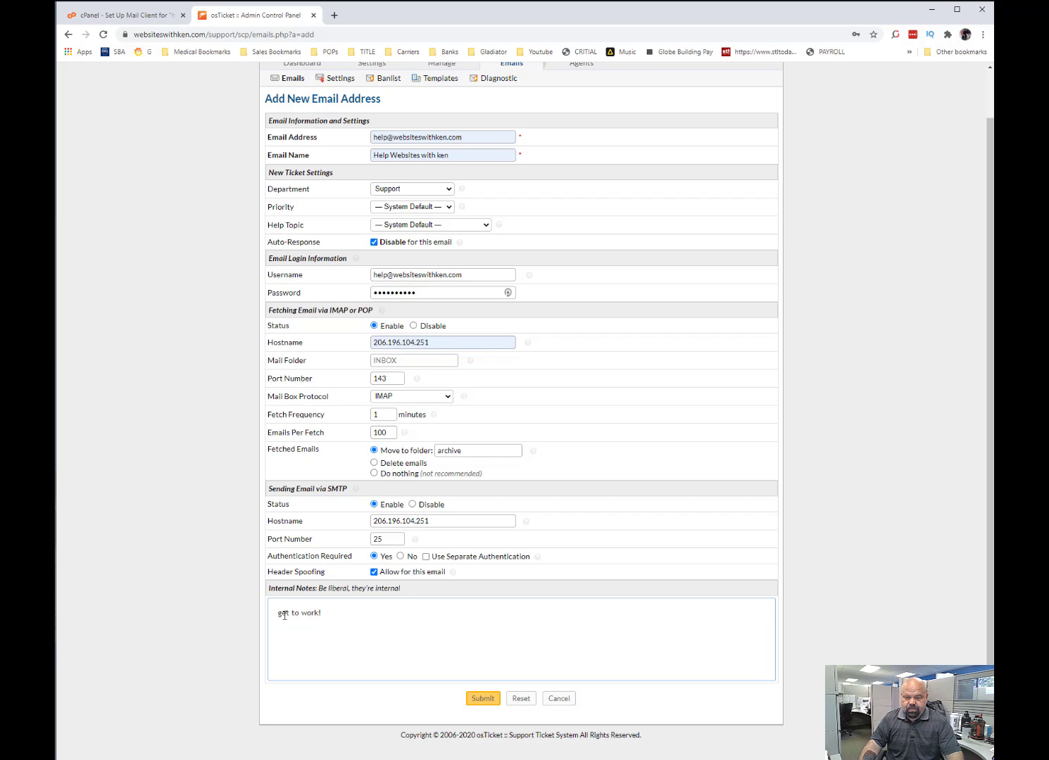
pyautogui.moveTo(284, 616); pyautogui.dragTo(272, 617)
pyautogui.write('G')
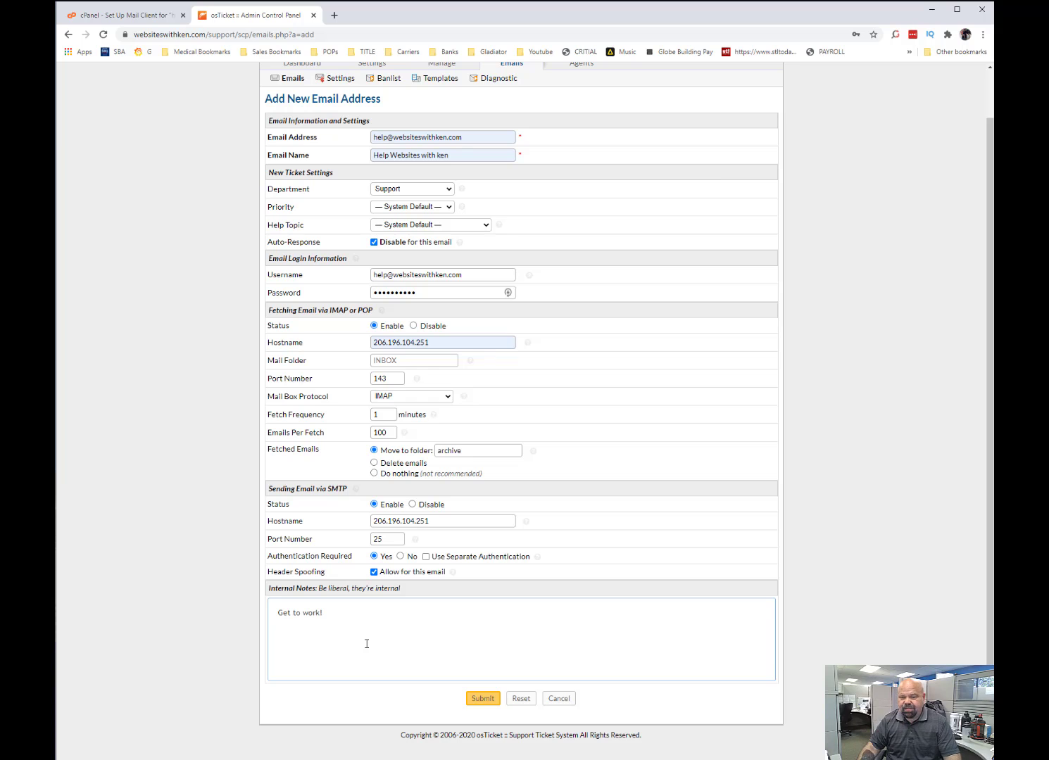
pyautogui.click(483, 699)
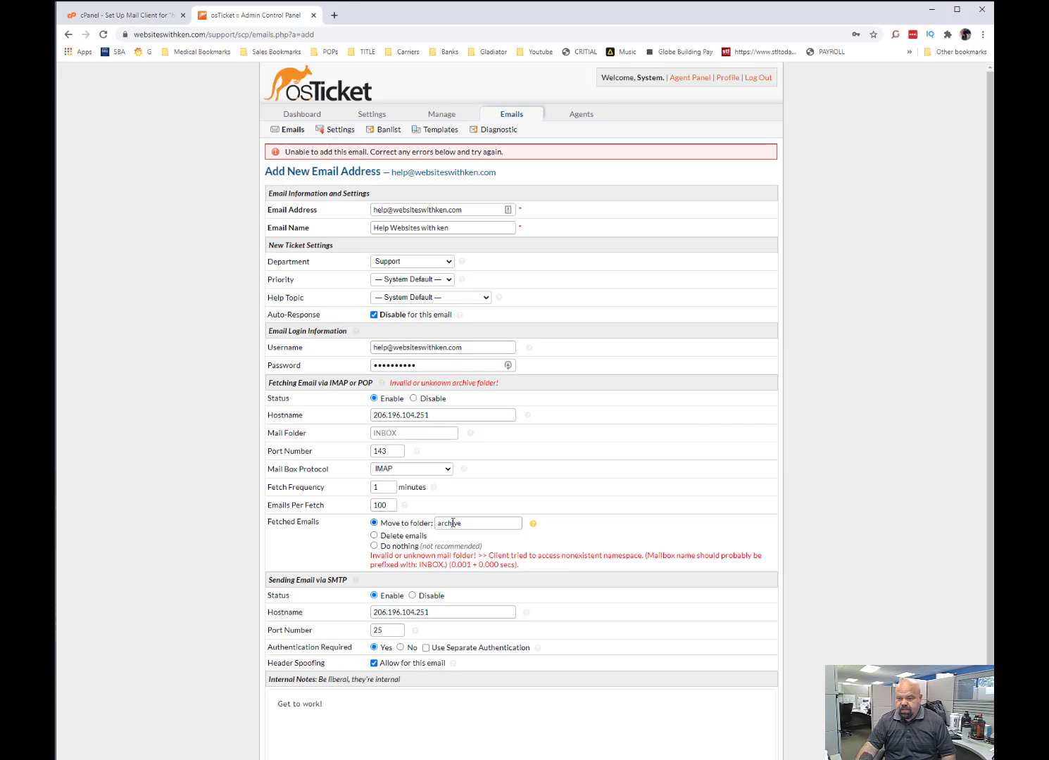
# Switch to cPanel's email accounts list and open the help account's webmail inbox.
pyautogui.moveTo(466, 522); pyautogui.dragTo(415, 529)
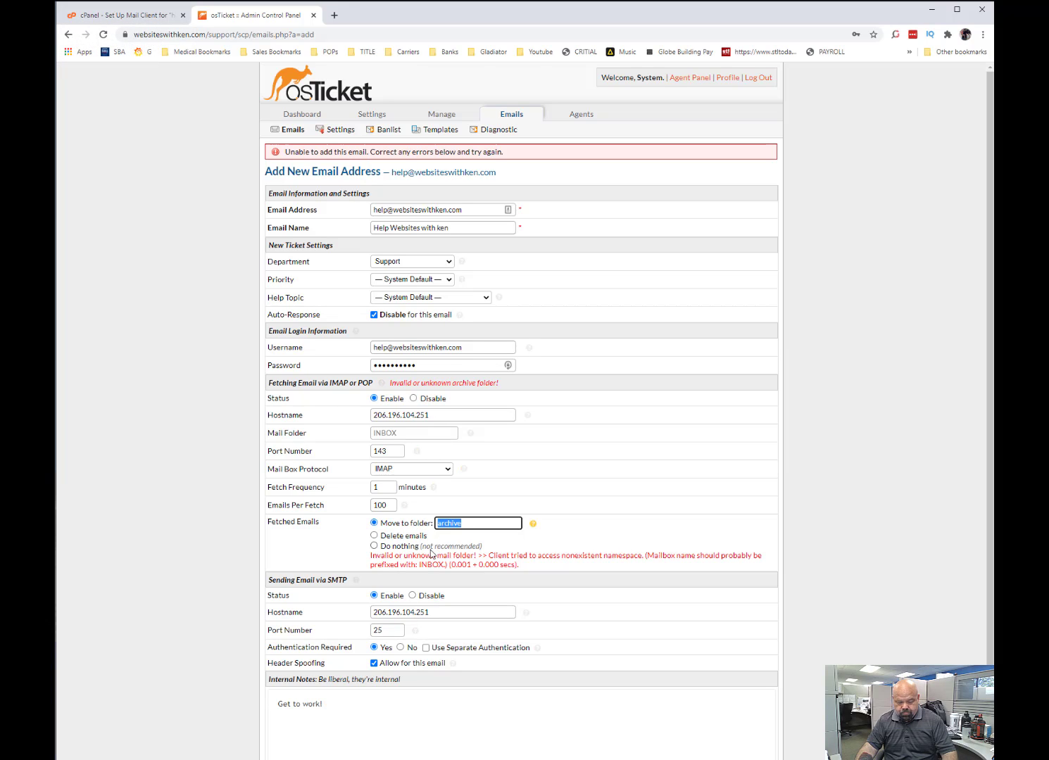
pyautogui.click(144, 16)
pyautogui.click(69, 34)
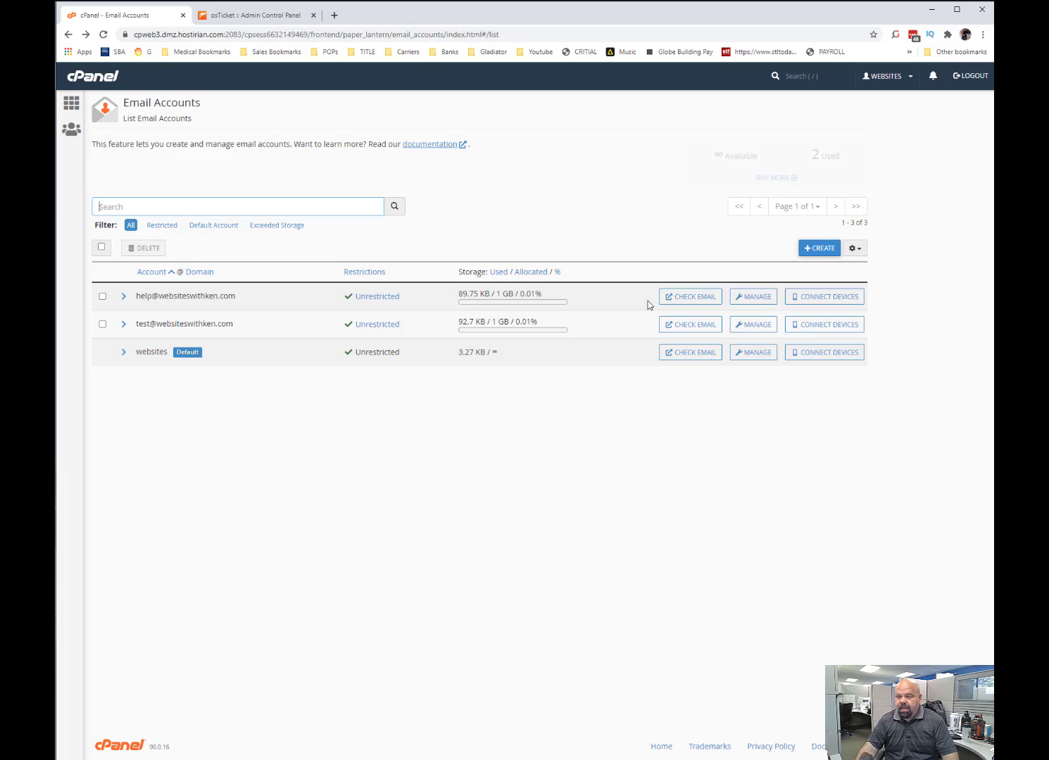
pyautogui.click(683, 306)
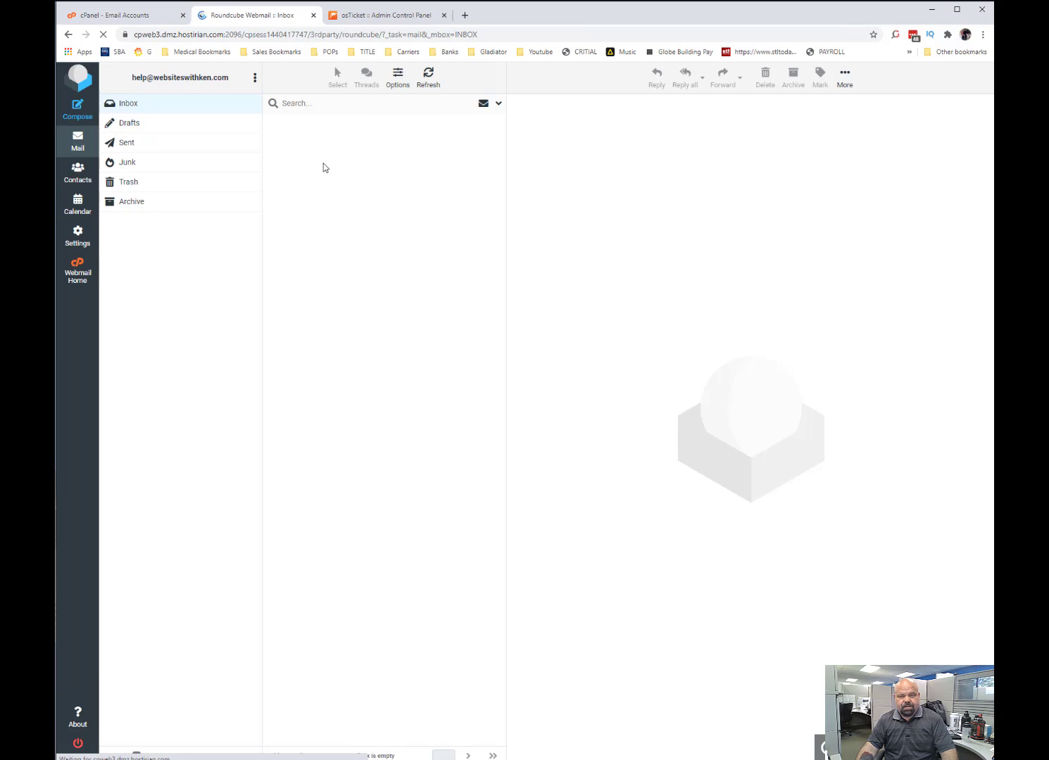
pyautogui.rightClick(143, 293)
pyautogui.click(170, 261)
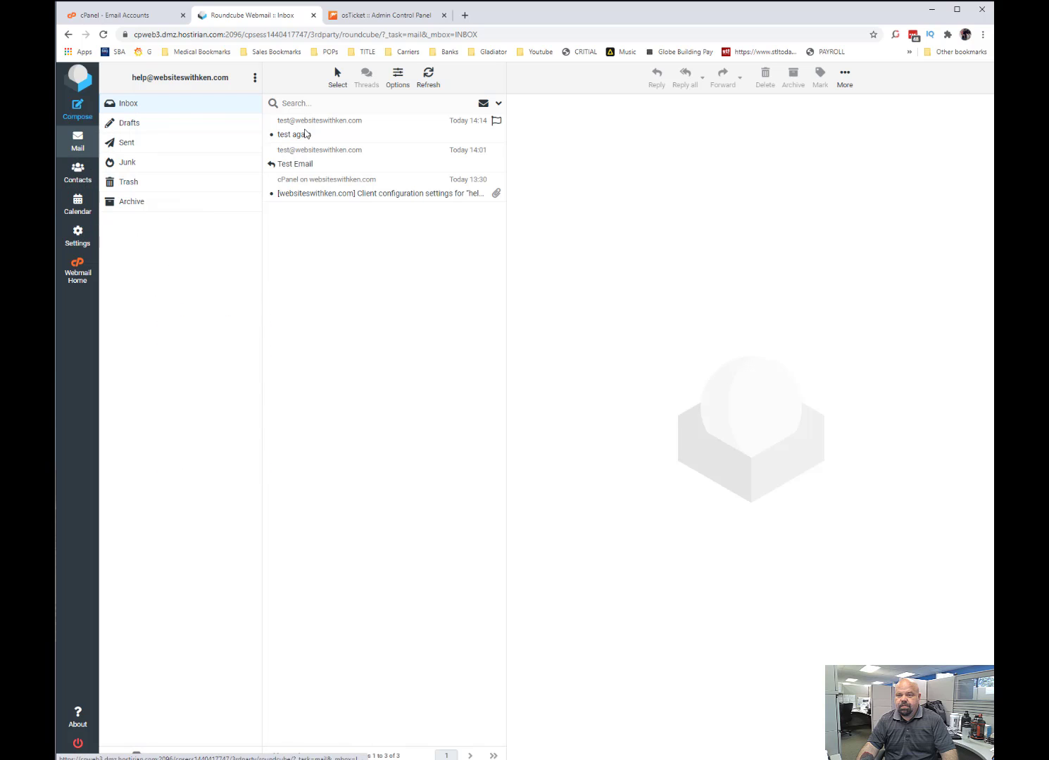
pyautogui.click(395, 77)
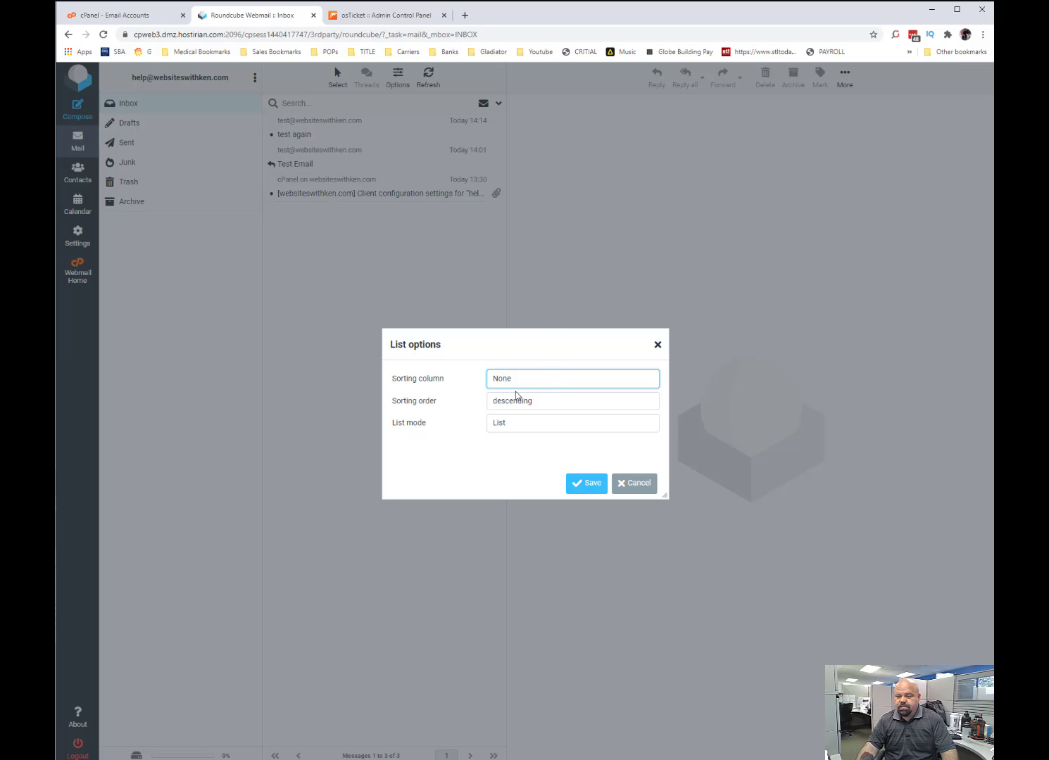
pyautogui.click(549, 382)
pyautogui.click(549, 381)
pyautogui.click(657, 345)
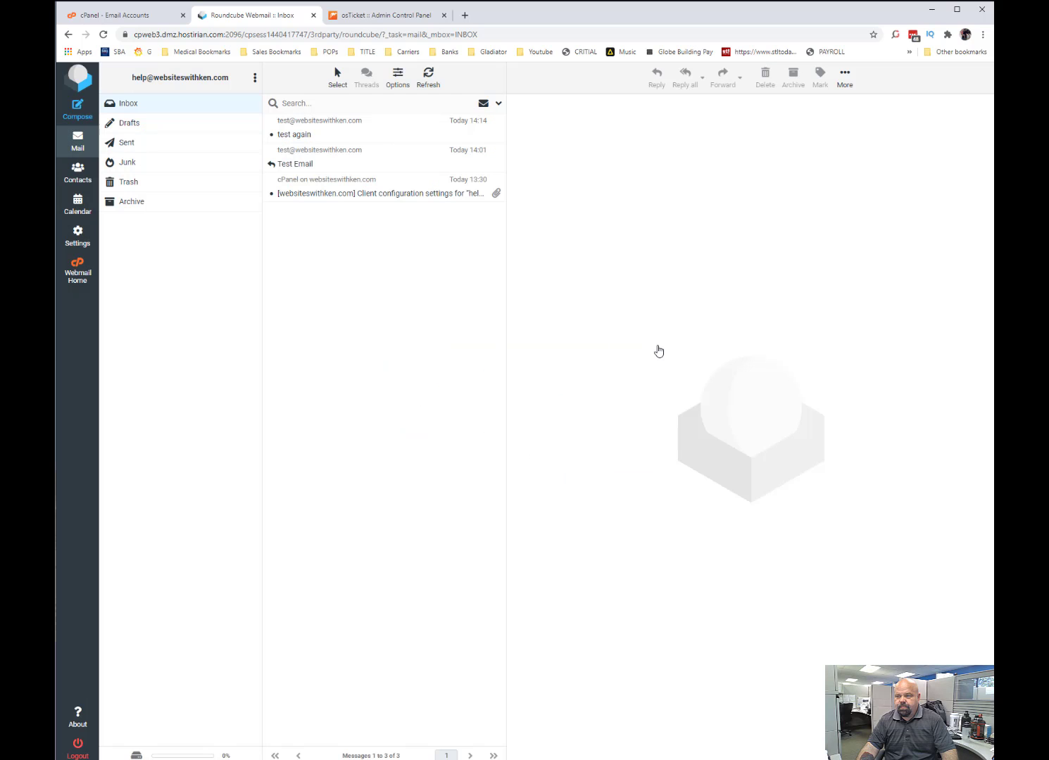
# Create a top-level mail folder named archive in the webmail's folder settings.
pyautogui.click(88, 243)
pyautogui.click(148, 129)
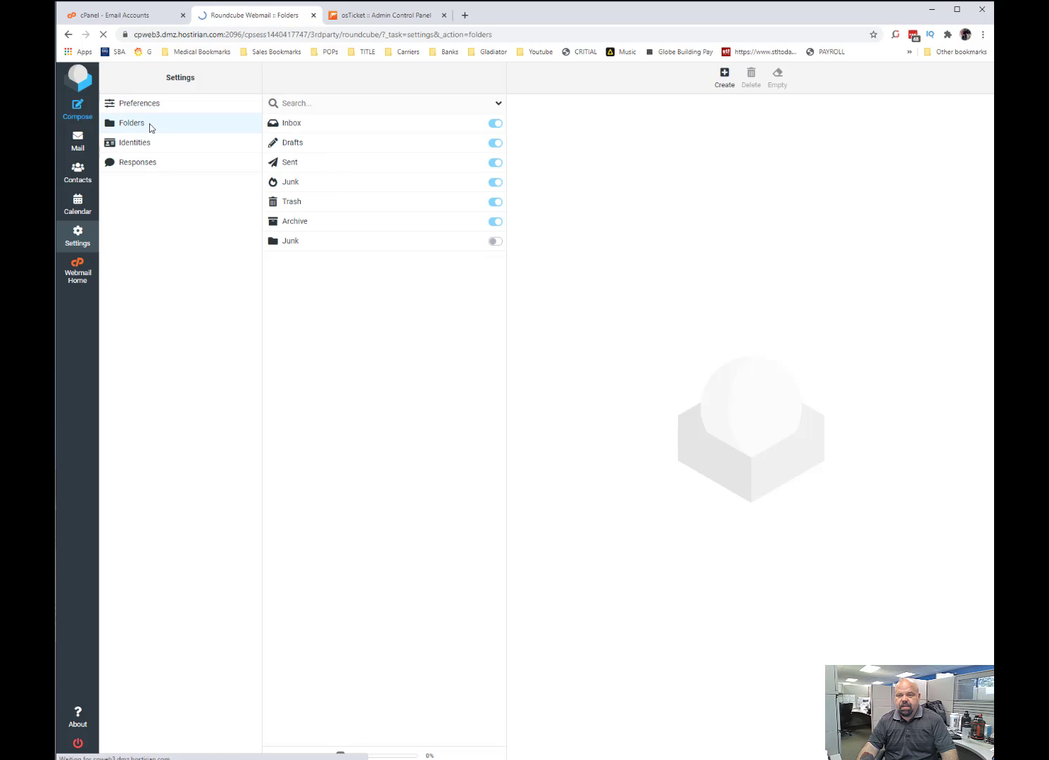
pyautogui.click(725, 77)
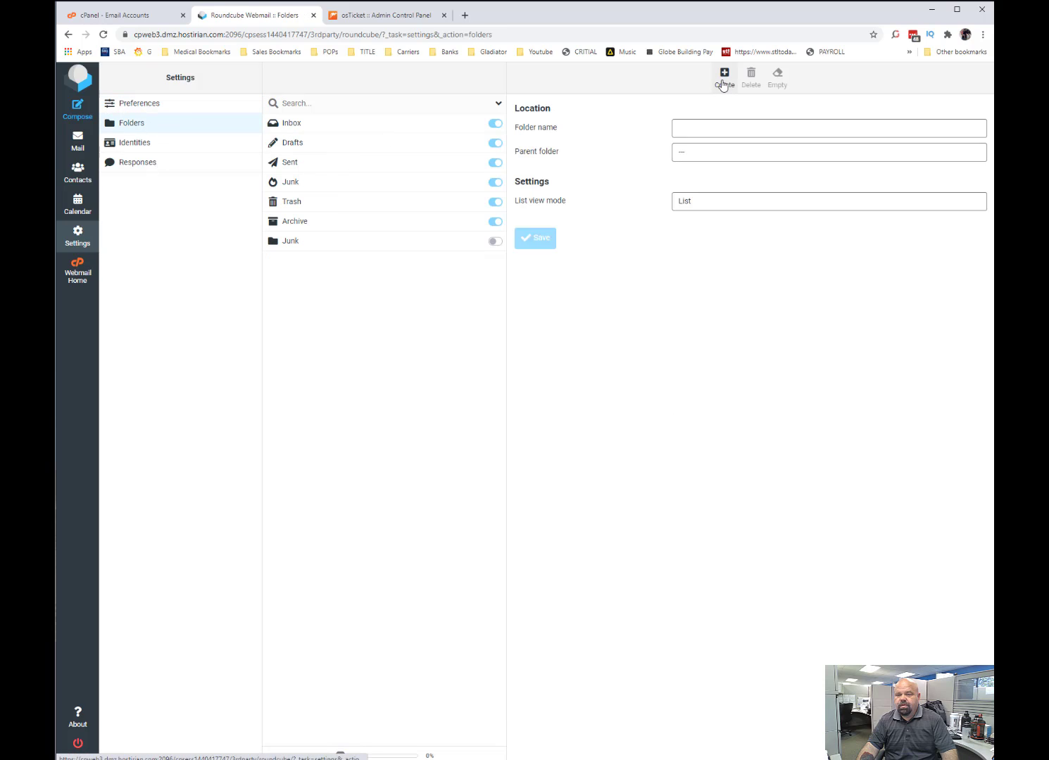
pyautogui.write('archive')
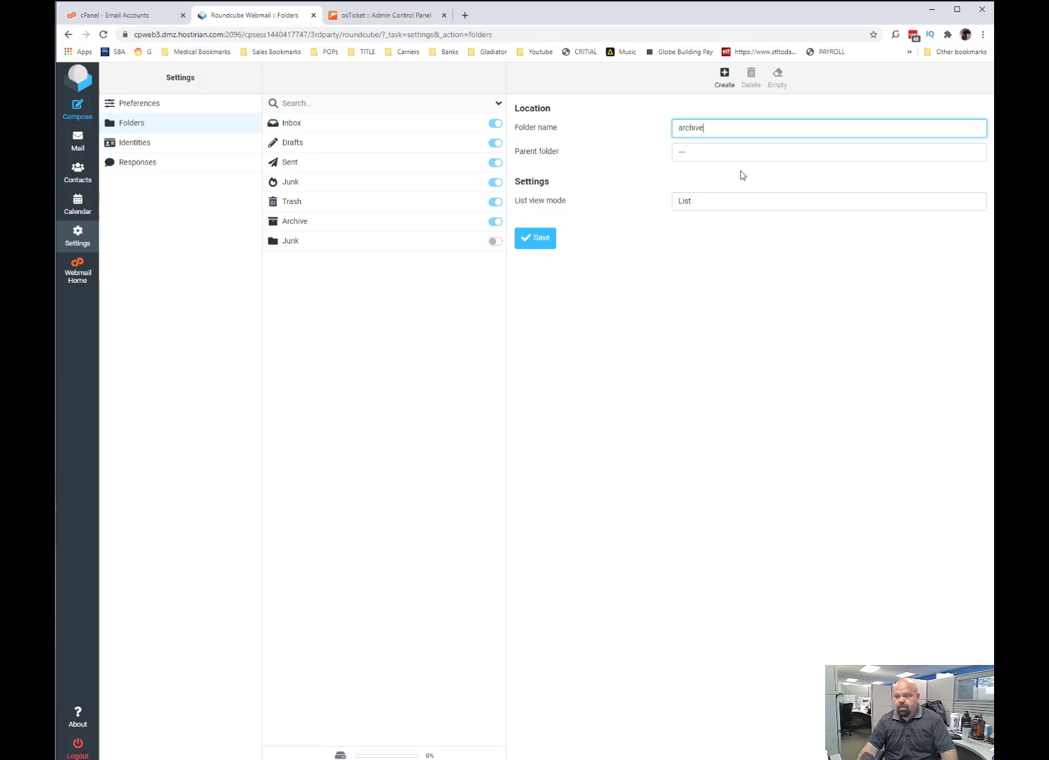
pyautogui.click(696, 151)
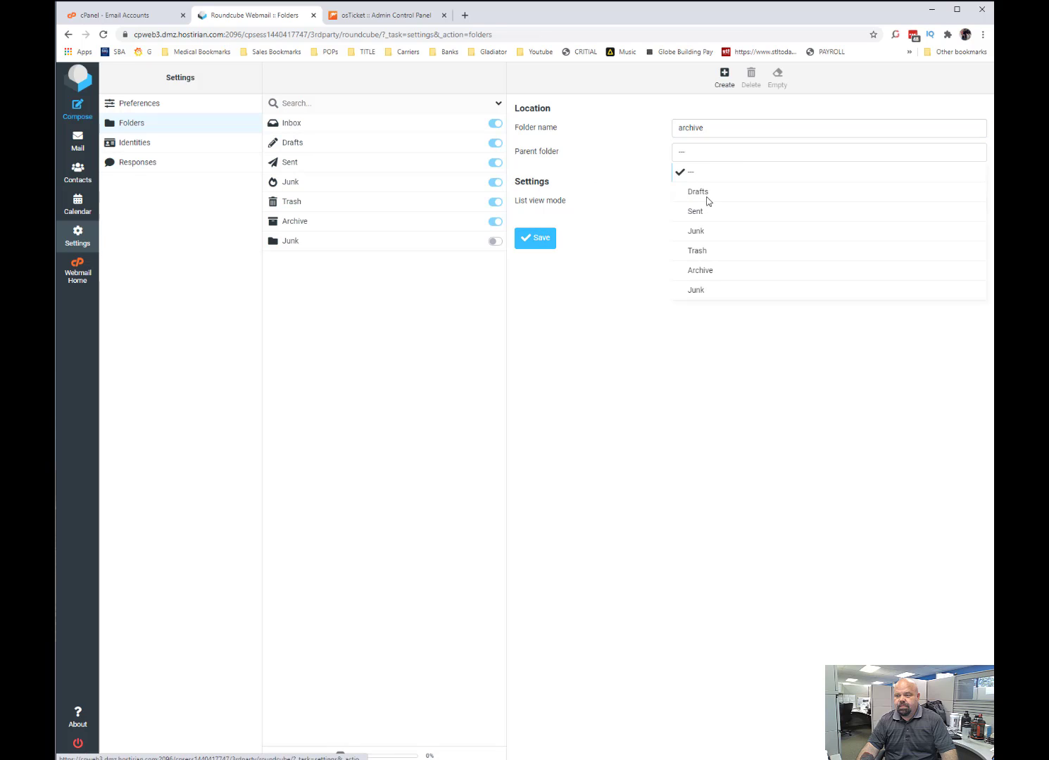
pyautogui.click(557, 169)
pyautogui.click(543, 238)
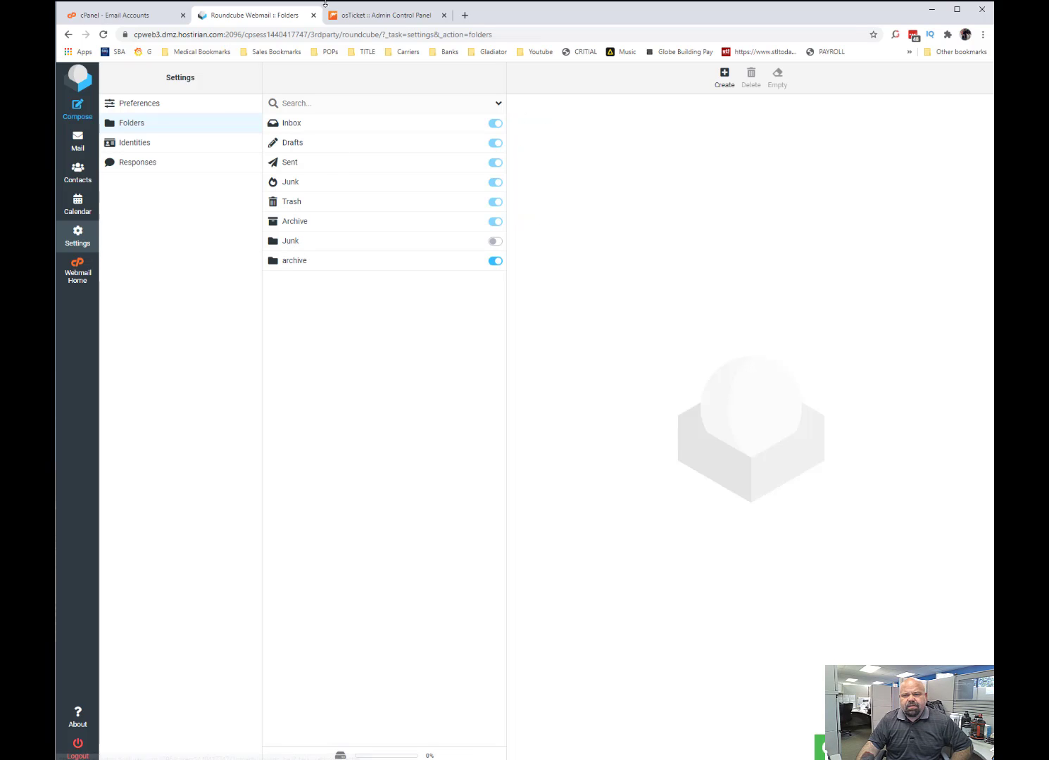
# Switch back to osTicket and try to submit the new email address form again.
pyautogui.click(367, 15)
pyautogui.scroll(-2, 346, 663)
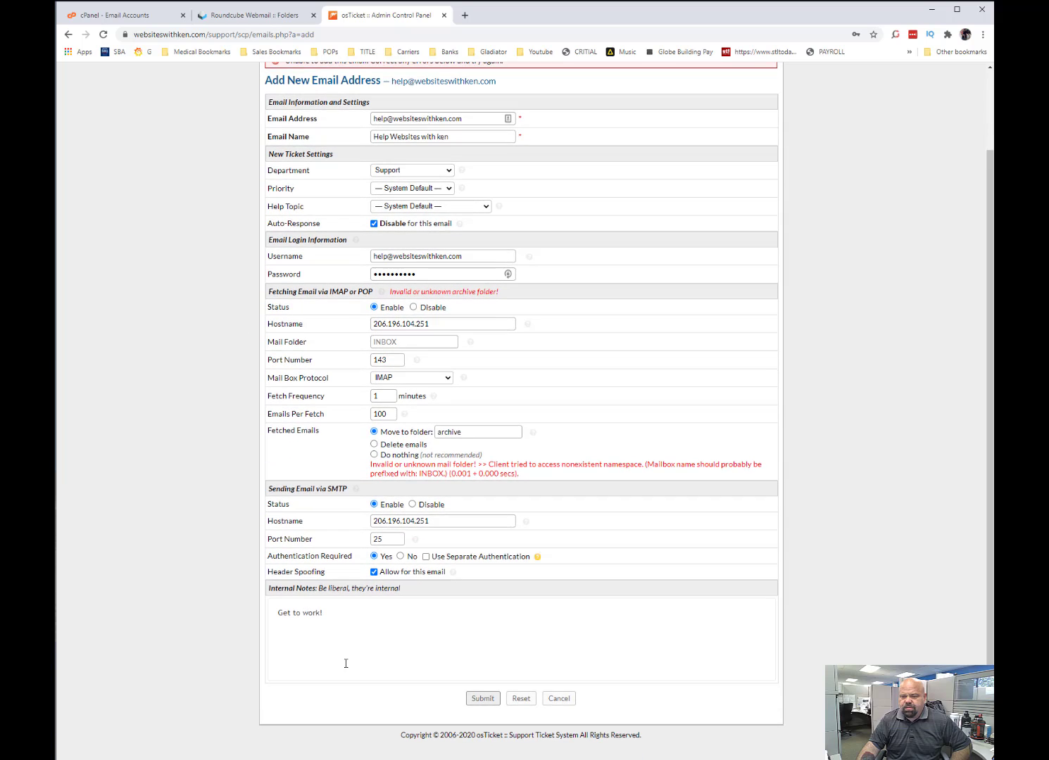
pyautogui.click(483, 699)
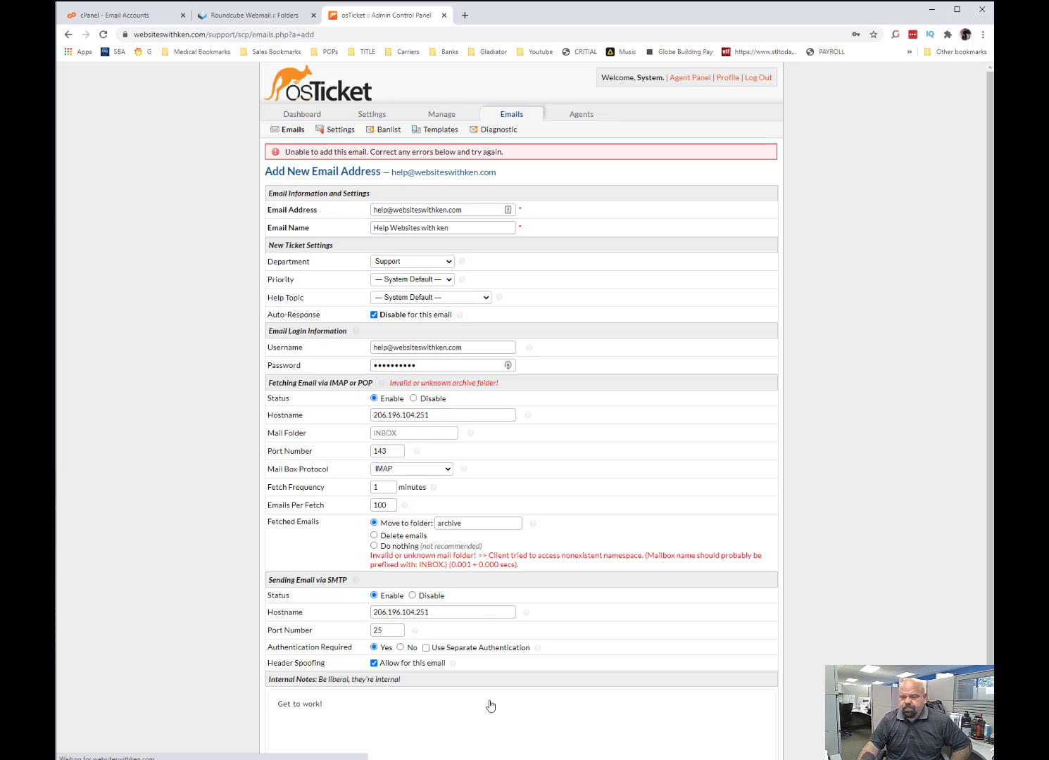
pyautogui.moveTo(411, 555); pyautogui.dragTo(520, 554)
pyautogui.click(510, 562)
pyautogui.moveTo(420, 572); pyautogui.dragTo(428, 571)
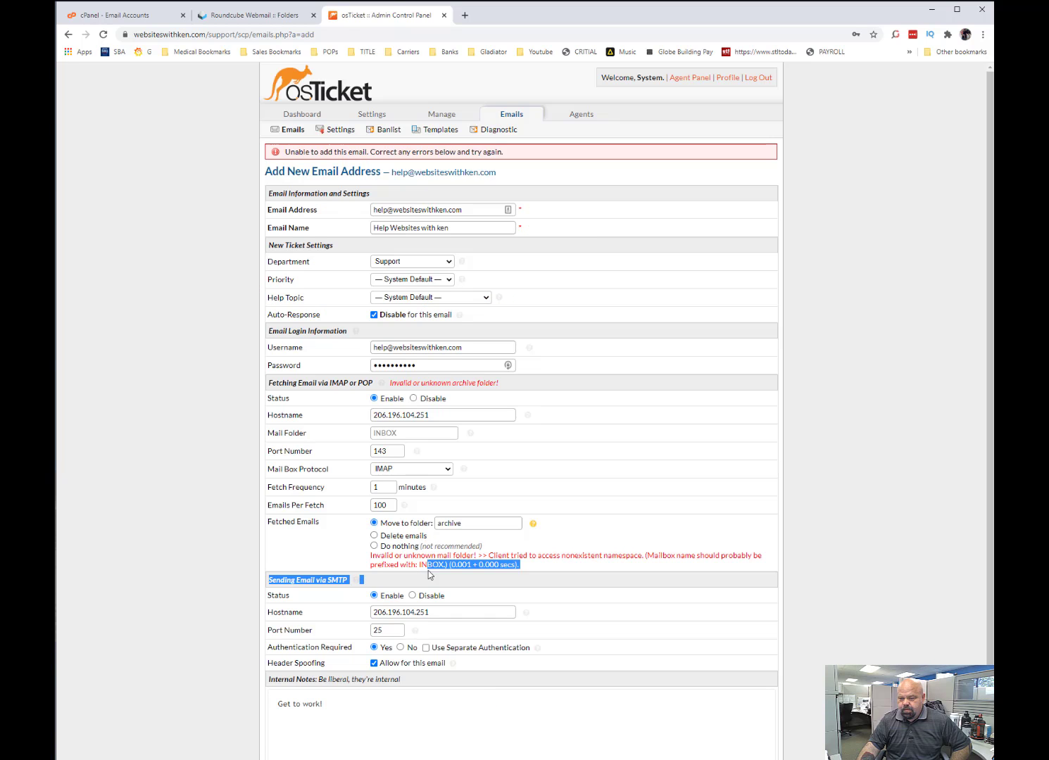
pyautogui.click(410, 569)
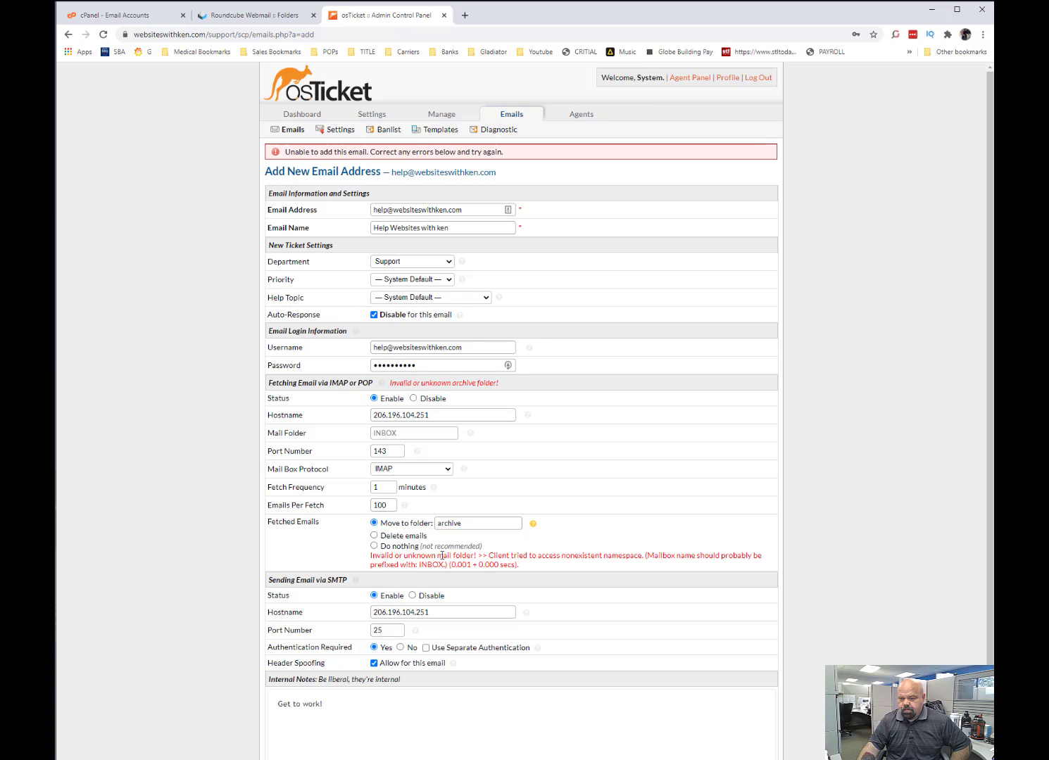
# Set fetched emails to Do nothing, clear the archive folder name and submit the new email address.
pyautogui.click(373, 545)
pyautogui.scroll(-2, 240, 602)
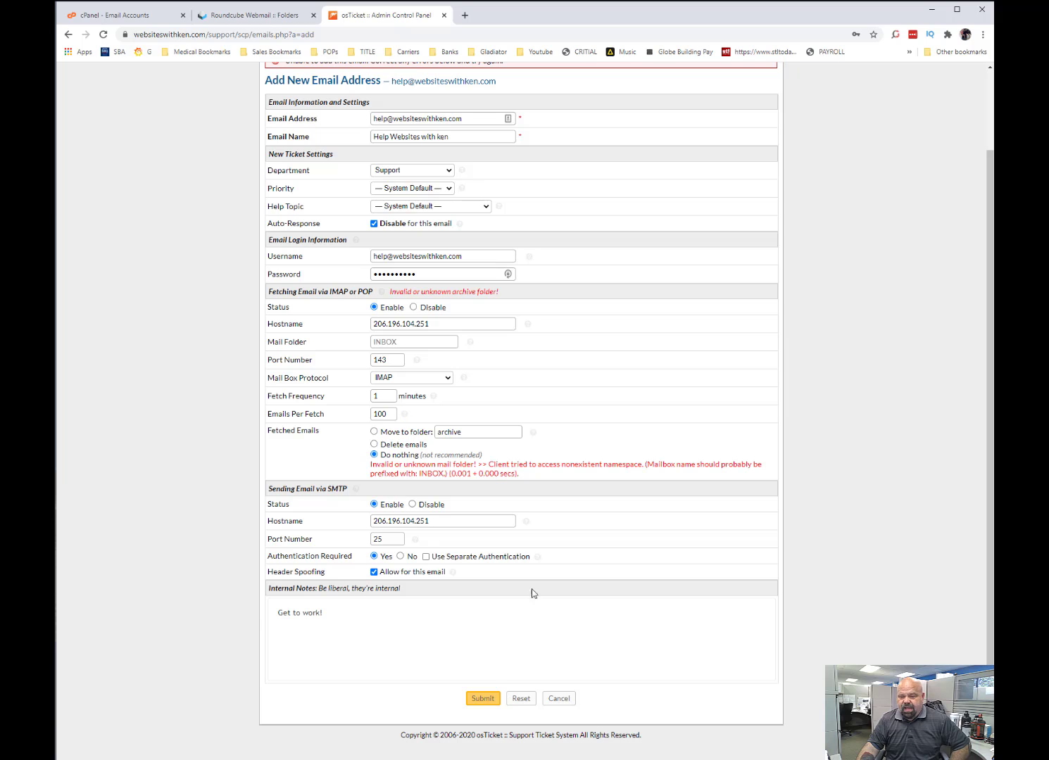
pyautogui.moveTo(480, 424); pyautogui.dragTo(394, 457)
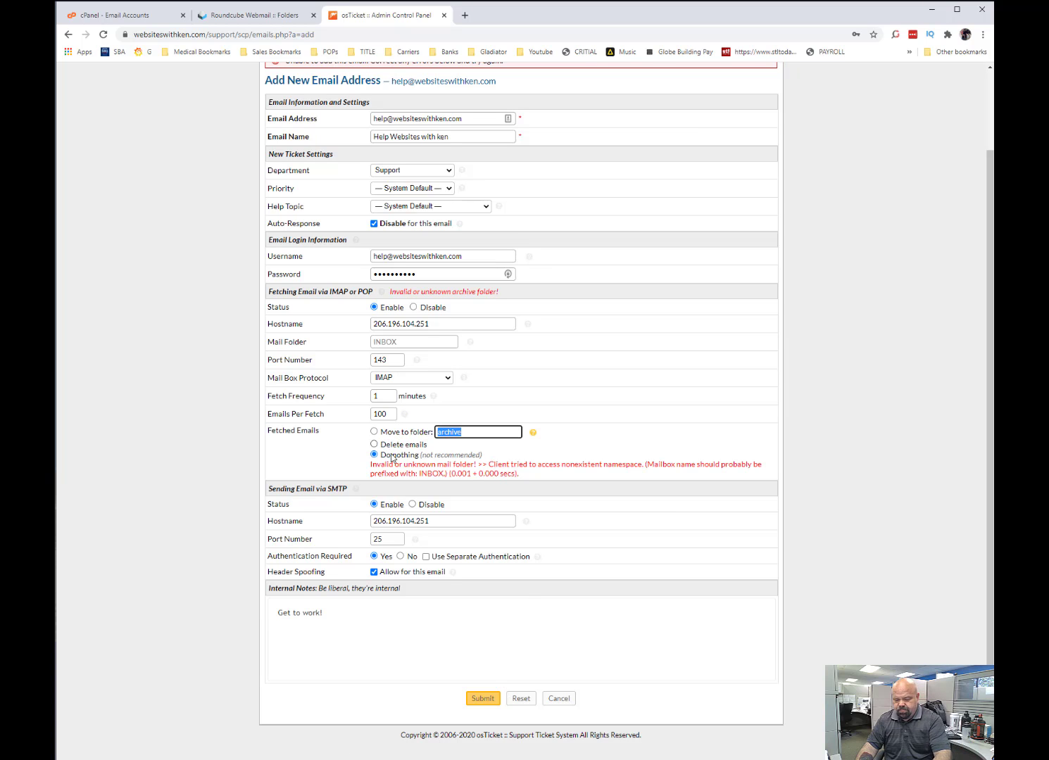
pyautogui.press('BackSpace')
pyautogui.click(483, 697)
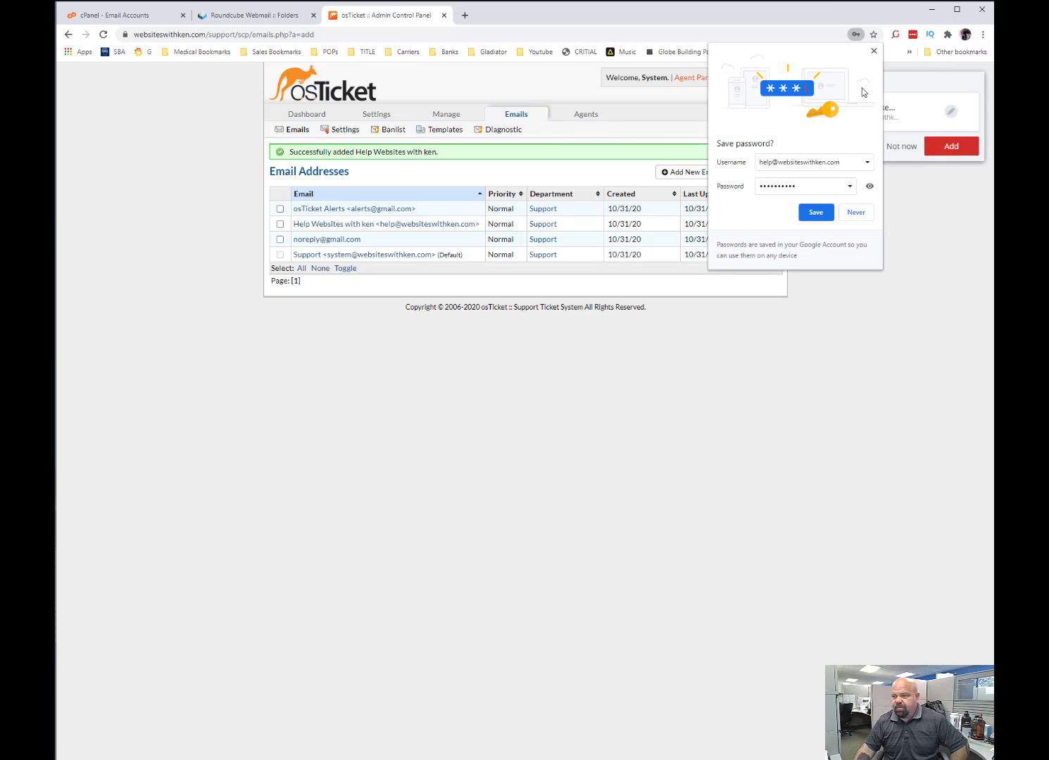
# Decline both offers to save the login and open the newly added help email address to review its settings.
pyautogui.click(874, 51)
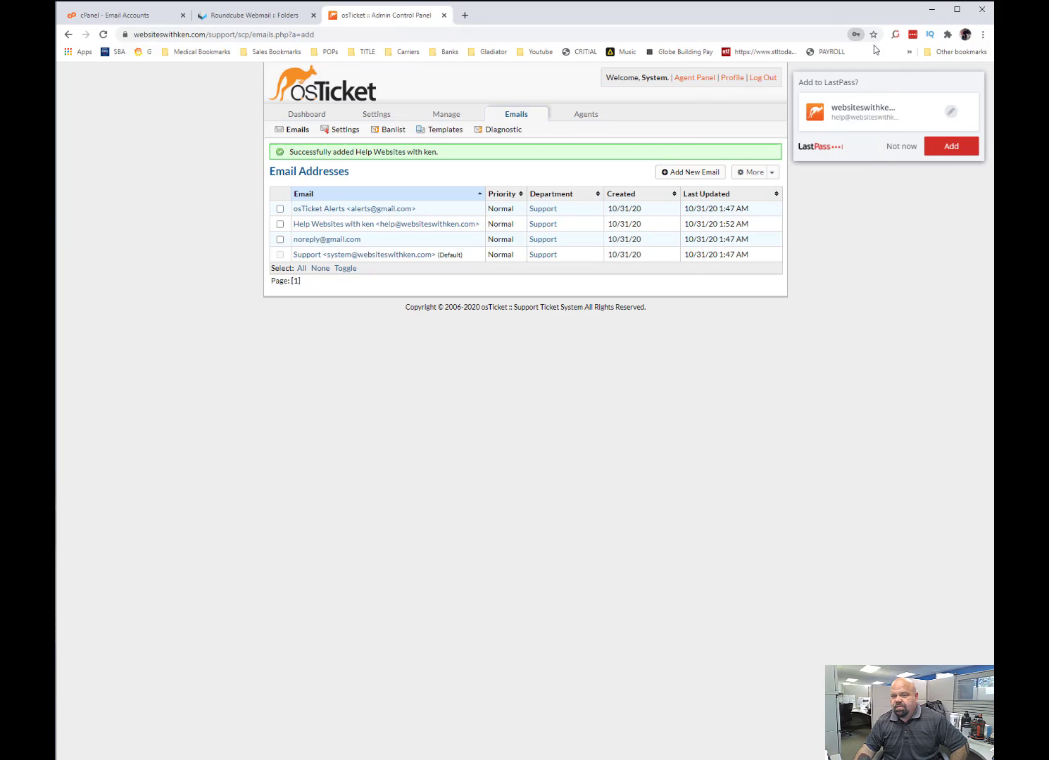
pyautogui.click(907, 148)
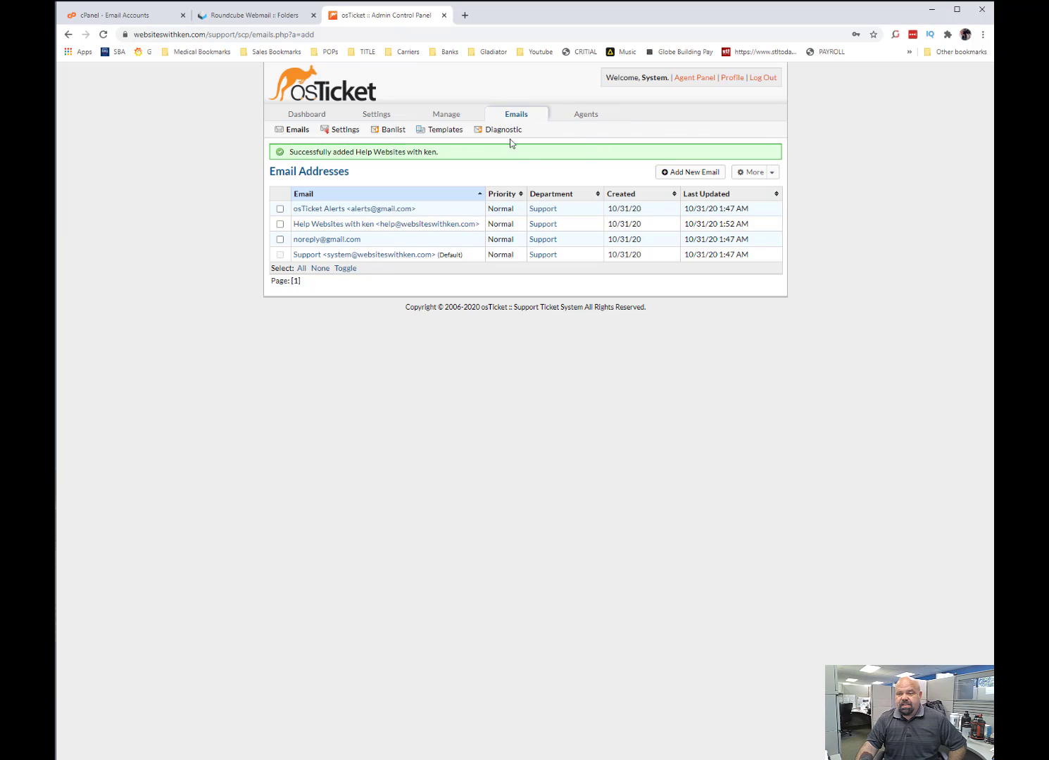
pyautogui.click(354, 229)
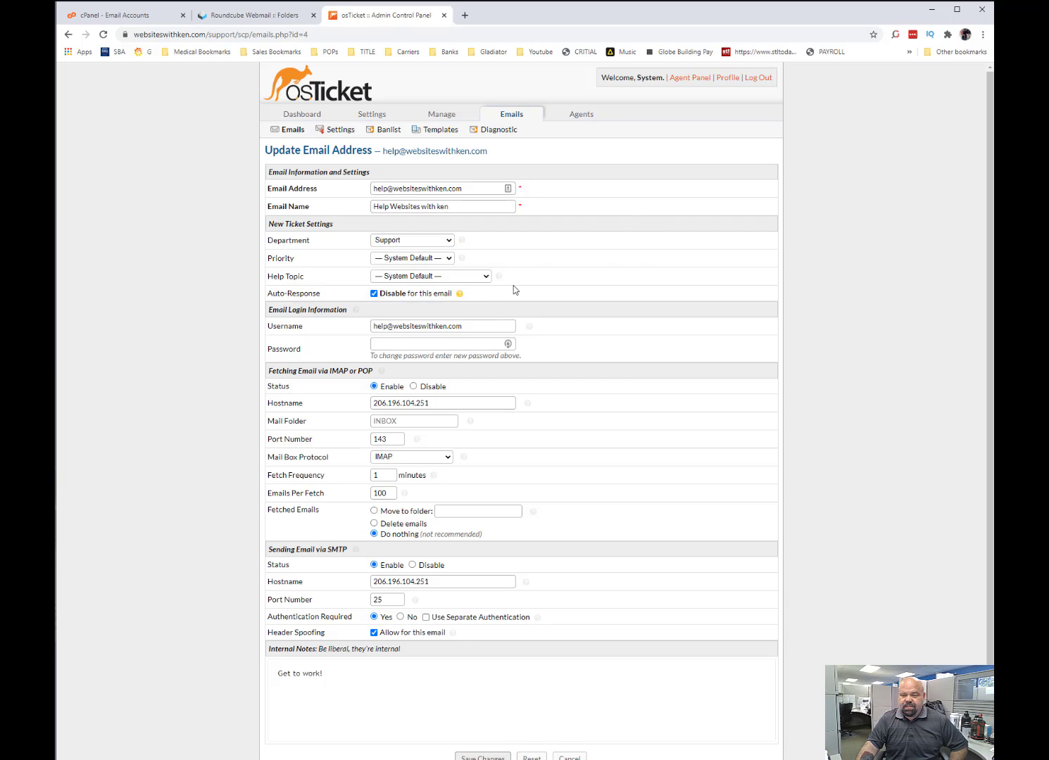
pyautogui.scroll(-1, 405, 456)
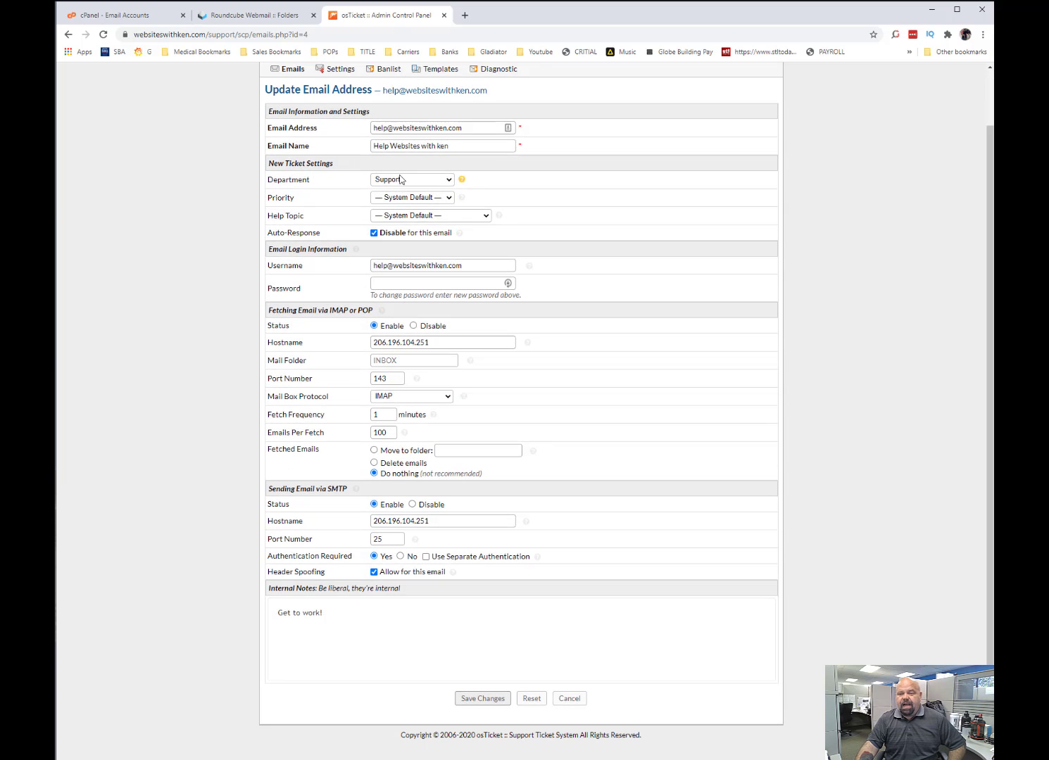
# Save the changes to the help email address and go back to the open tickets list.
pyautogui.click(480, 698)
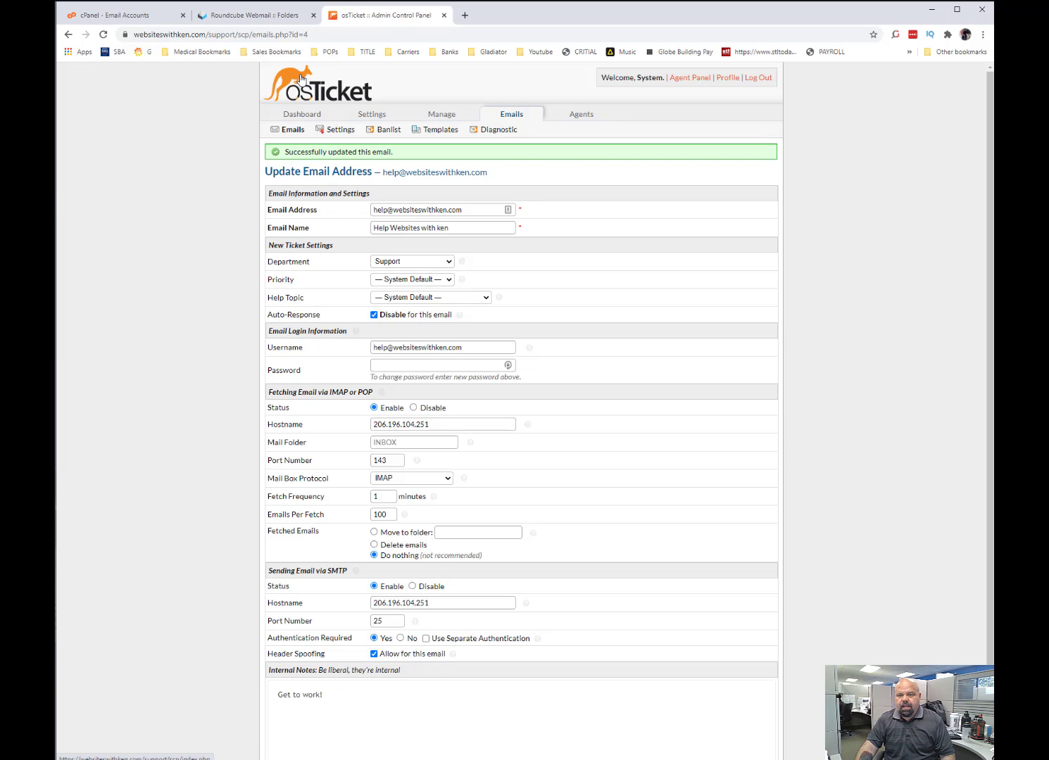
pyautogui.click(300, 78)
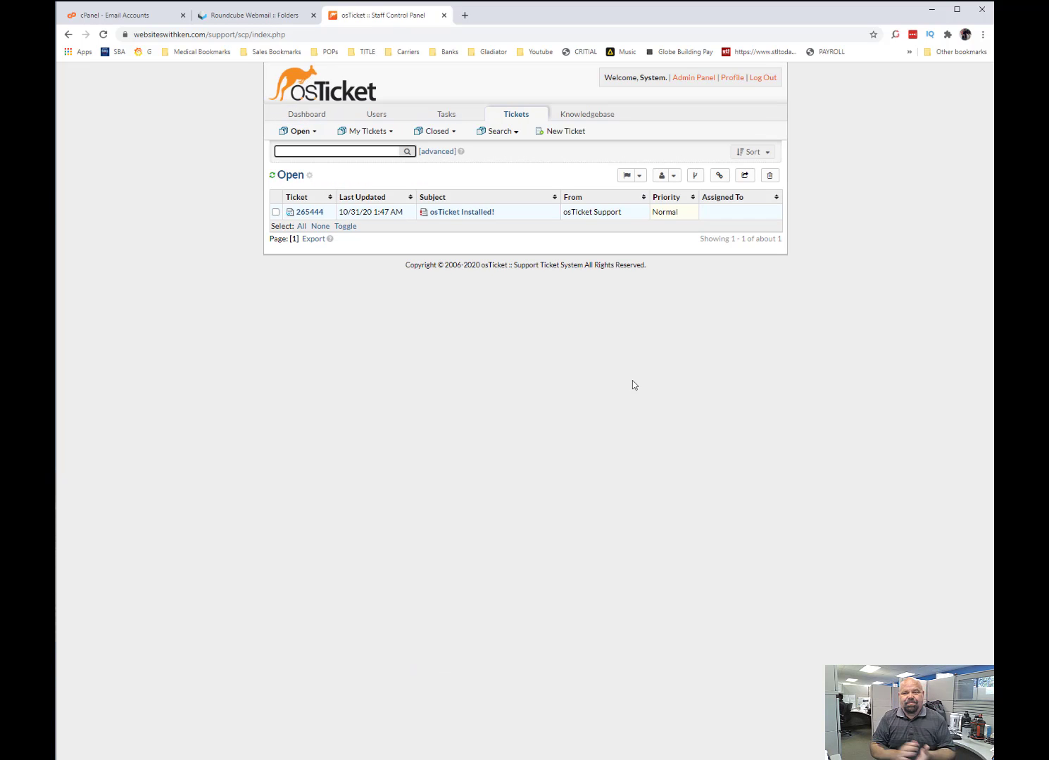
# Enable email fetching and Fetch on auto-cron in the admin email settings, save, and return to the ticket list.
pyautogui.click(695, 79)
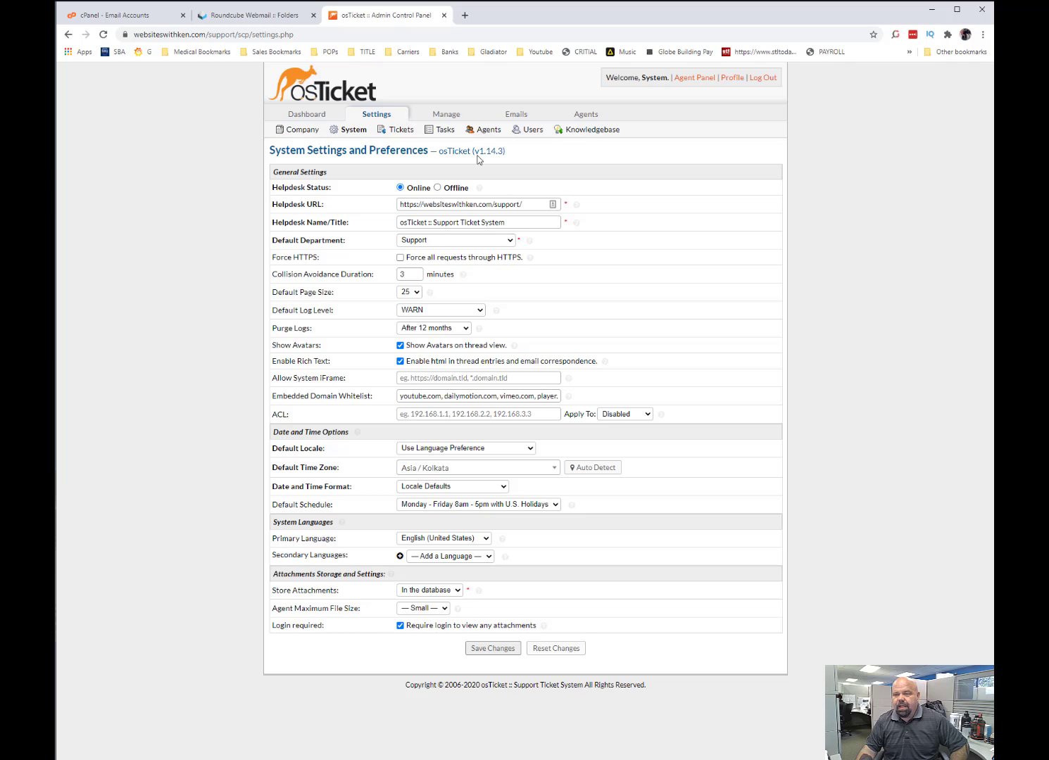
pyautogui.click(524, 113)
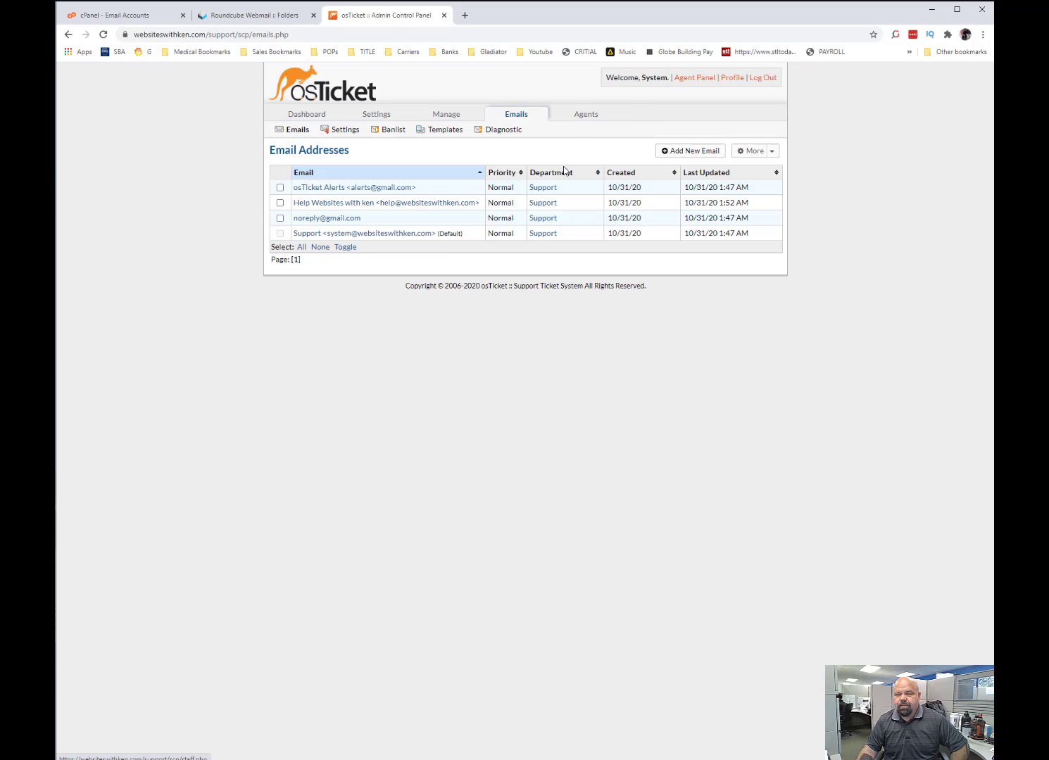
pyautogui.click(346, 133)
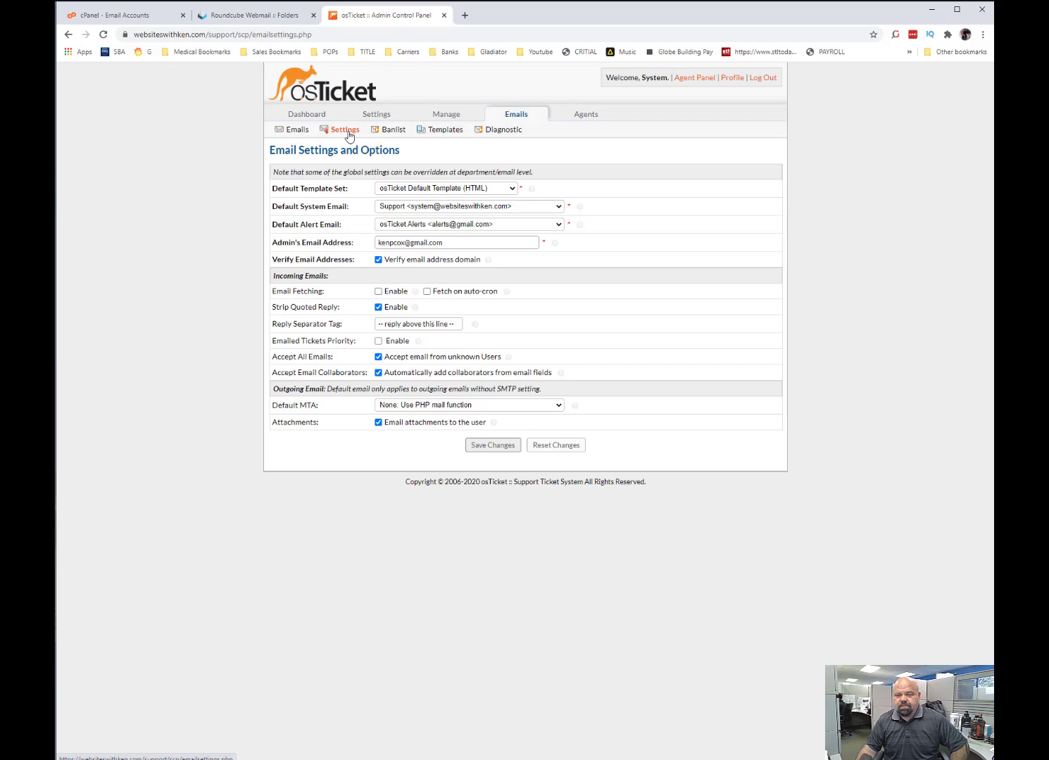
pyautogui.click(378, 291)
pyautogui.click(427, 291)
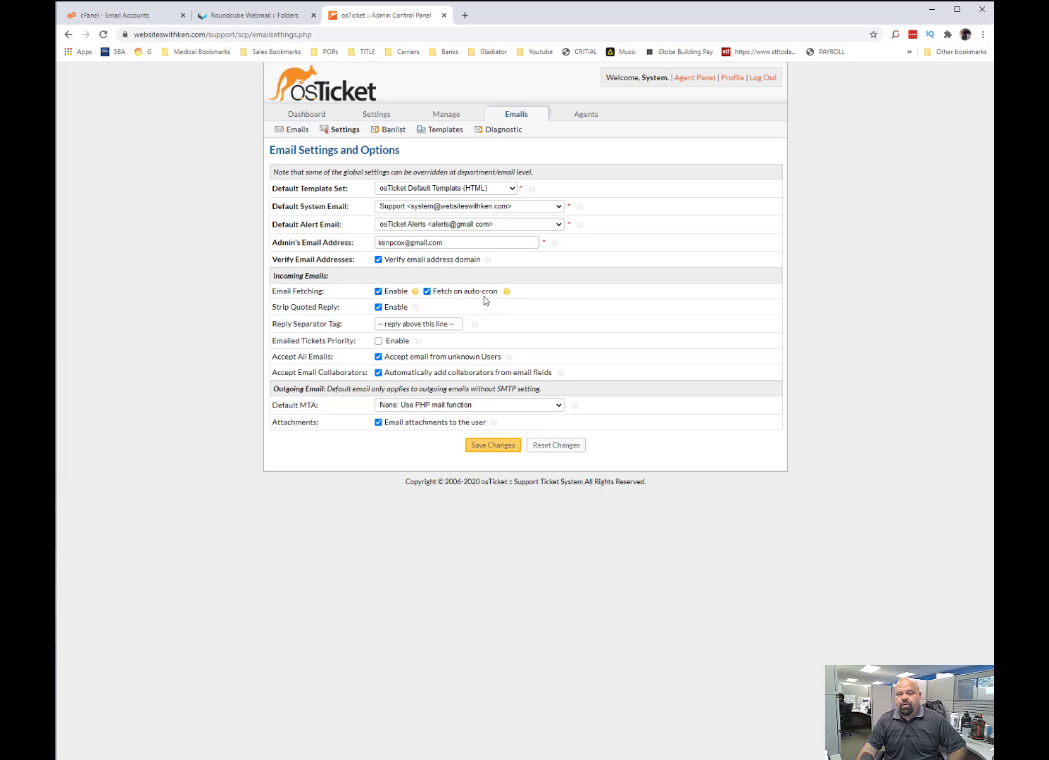
pyautogui.click(491, 445)
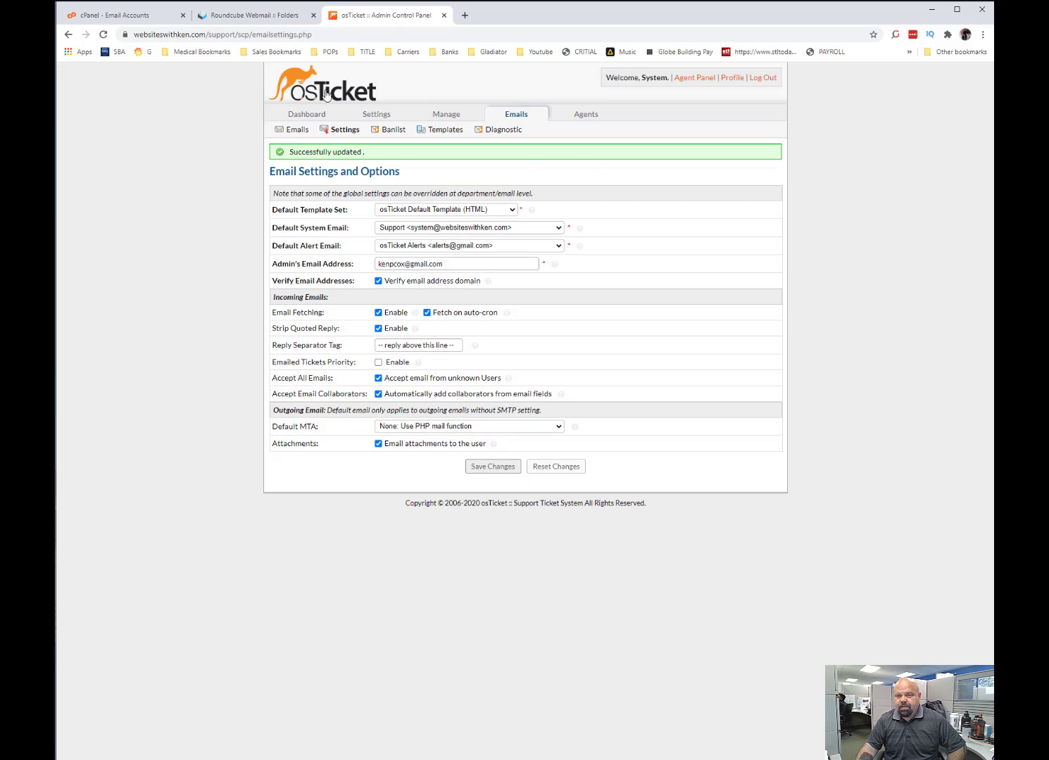
pyautogui.click(301, 92)
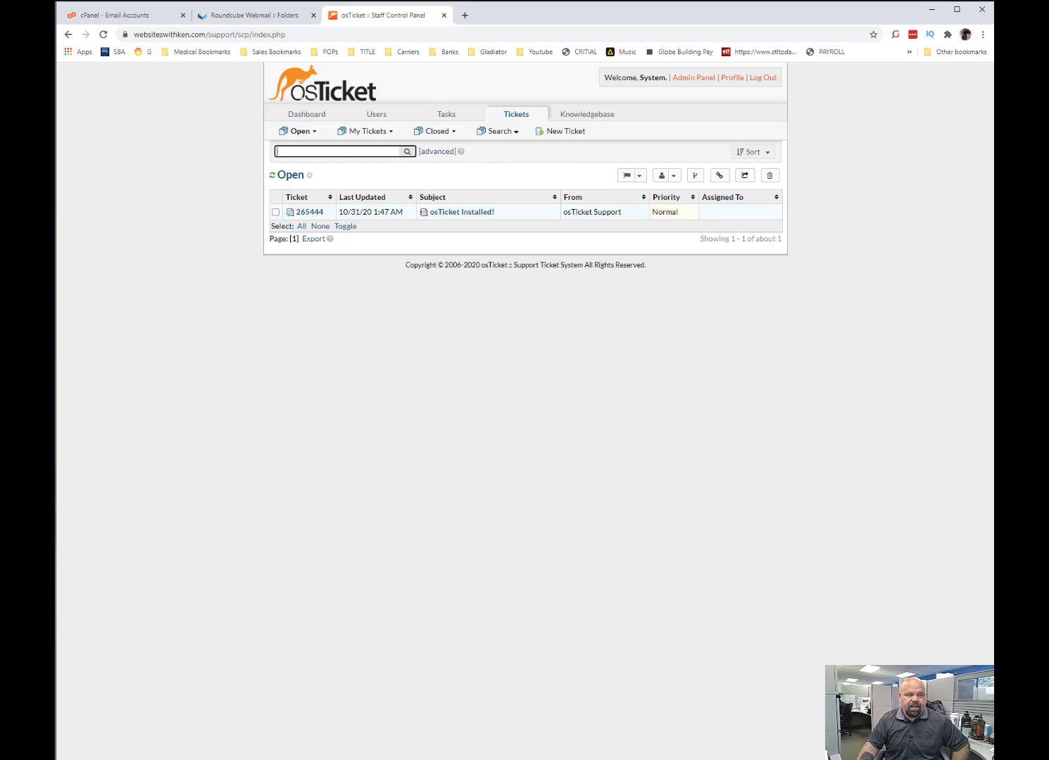
# Read the Recurring Tasks Scheduler (cron job) instructions in the osTicket POP3/IMAP Settings Guide, then return to the ticket list.
pyautogui.moveTo(56, 134); pyautogui.dragTo(468, 29)
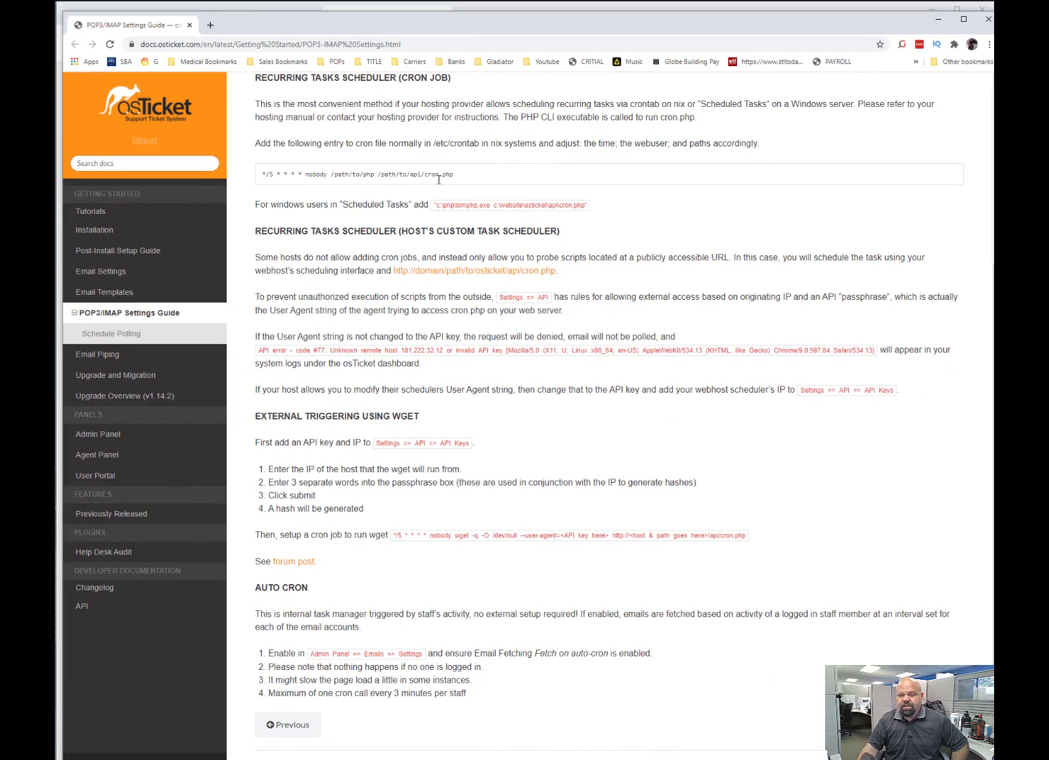
pyautogui.moveTo(333, 103); pyautogui.dragTo(498, 117)
pyautogui.scroll(-1, 520, 158)
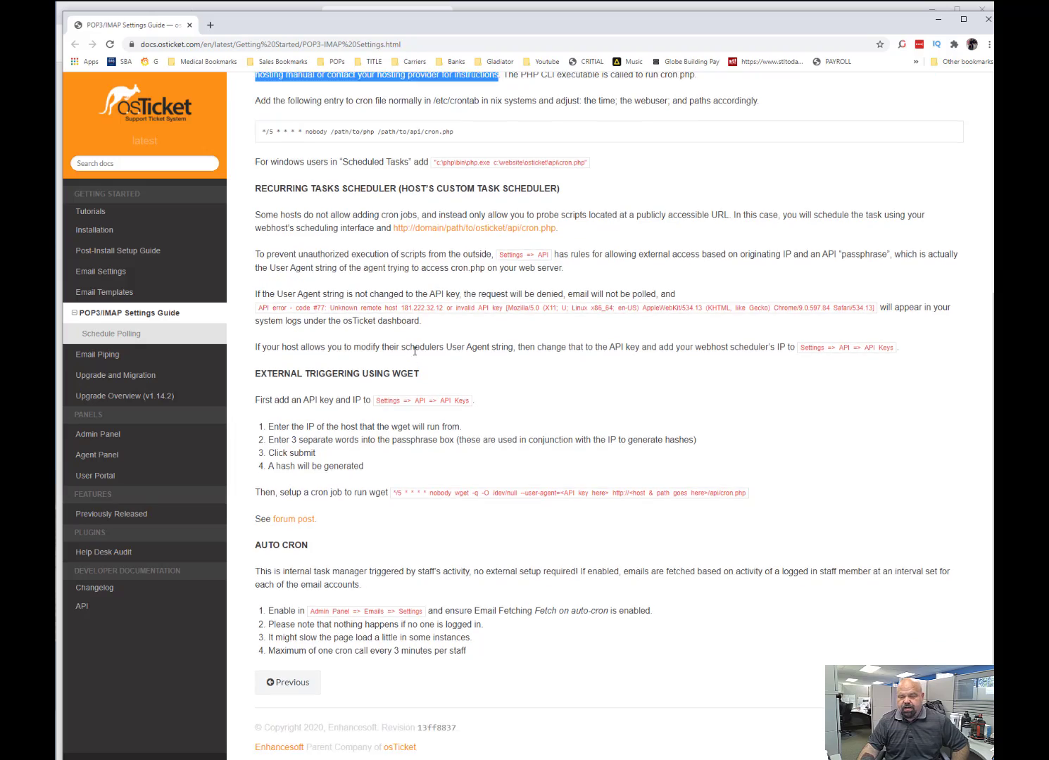
pyautogui.scroll(4, 511, 89)
pyautogui.scroll(-4, 294, 362)
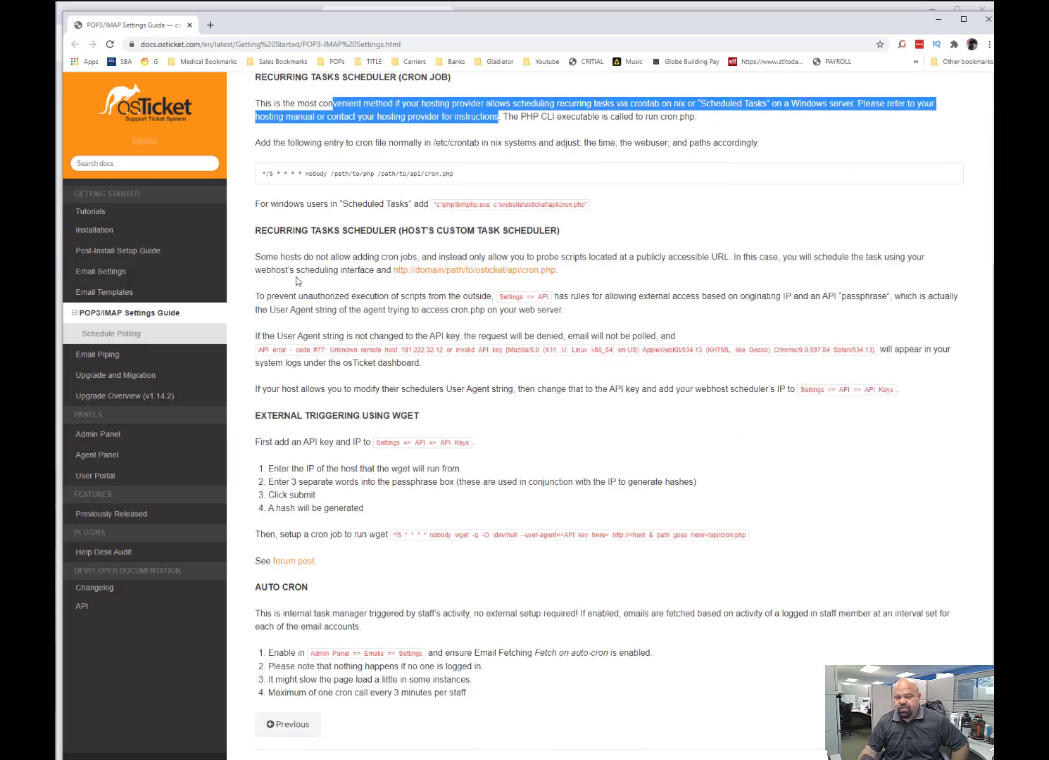
pyautogui.moveTo(658, 21); pyautogui.dragTo(56, 21)
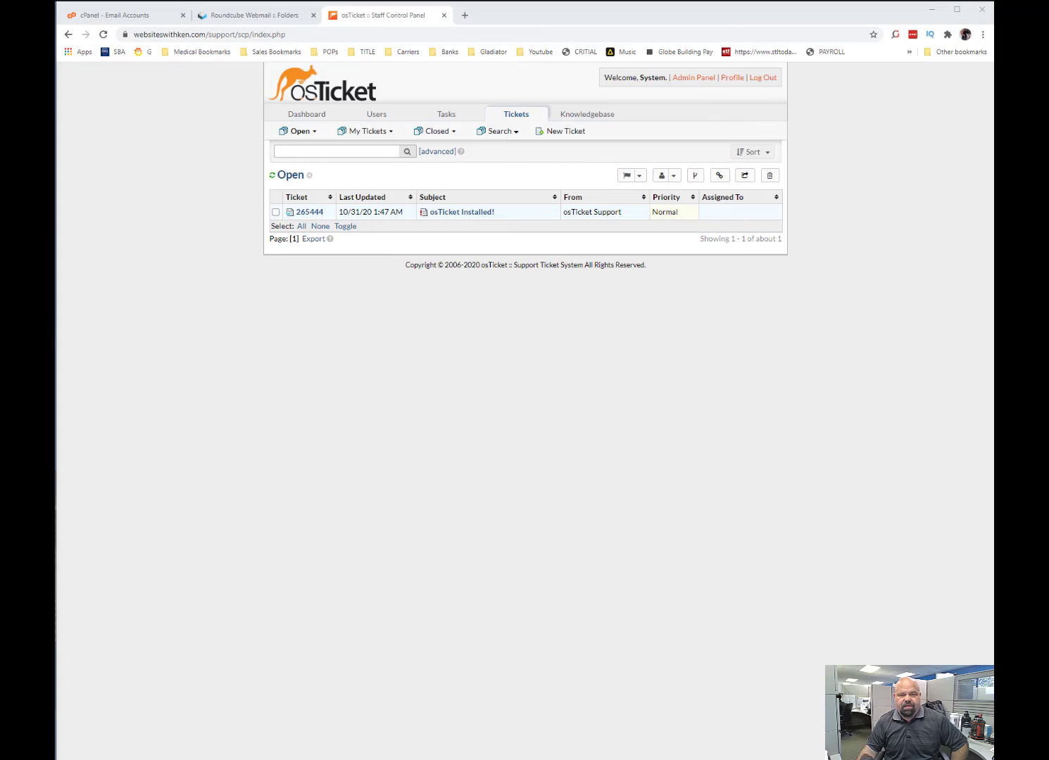
pyautogui.hotkey('alt', 'Tab')
pyautogui.hotkey('alt', 'Tab')
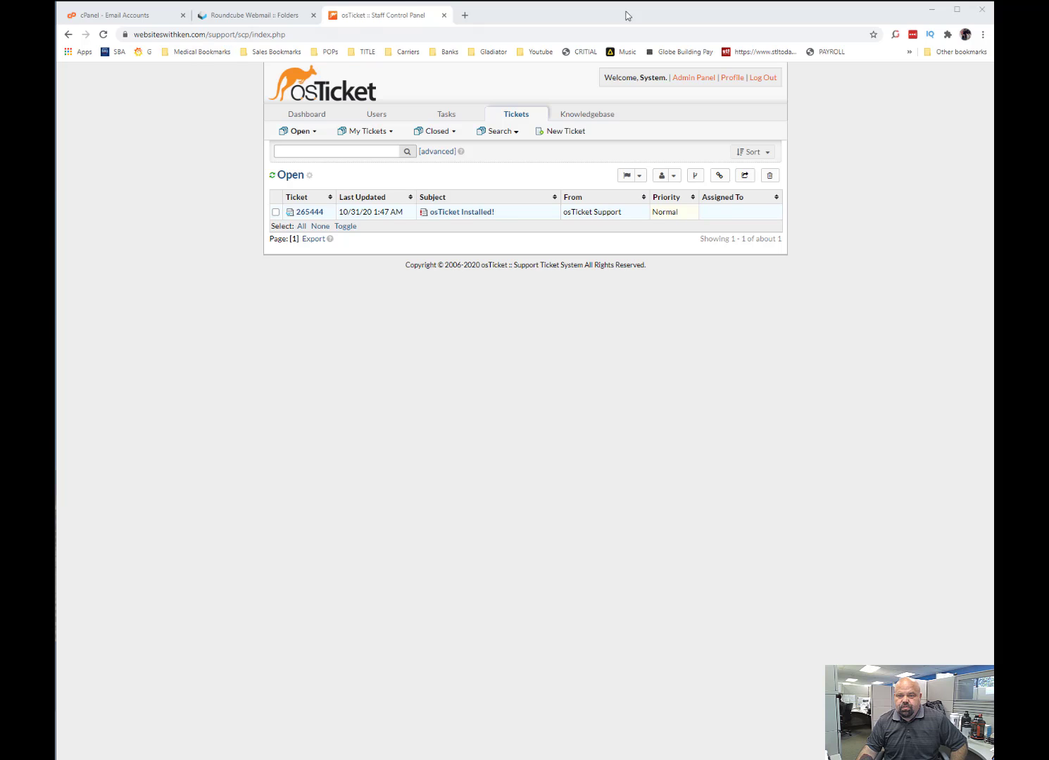
# Switch to cPanel, browse its File Manager to public_html/support/api and select the folder path to note it.
pyautogui.click(159, 21)
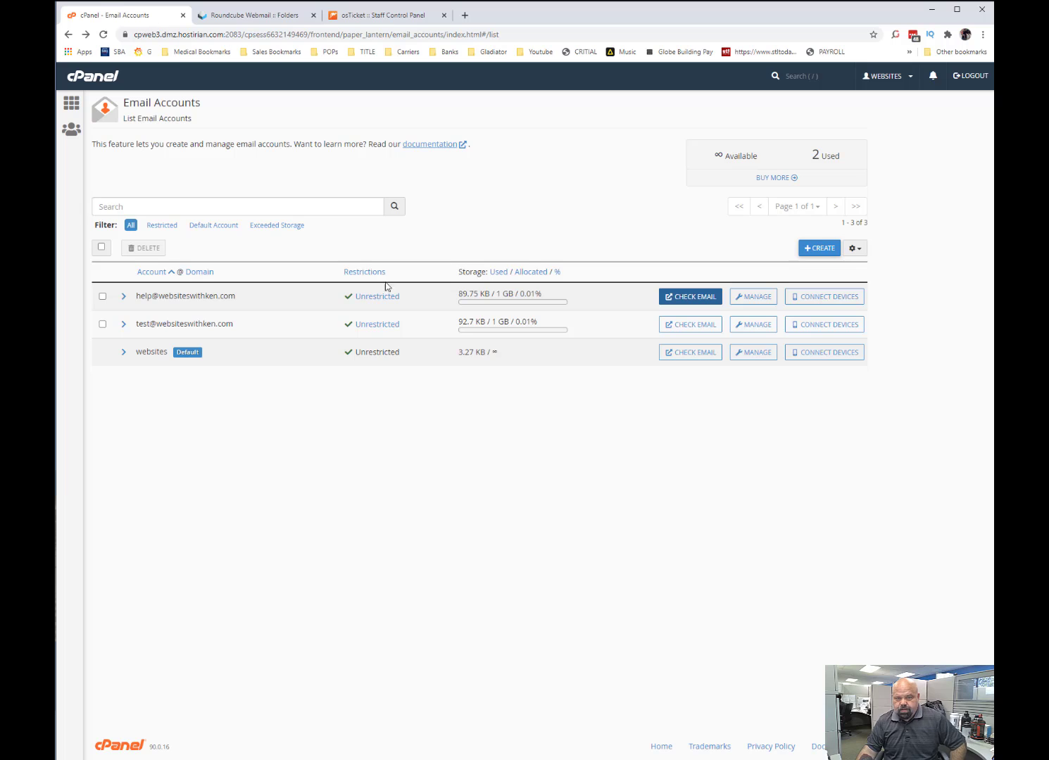
pyautogui.click(116, 90)
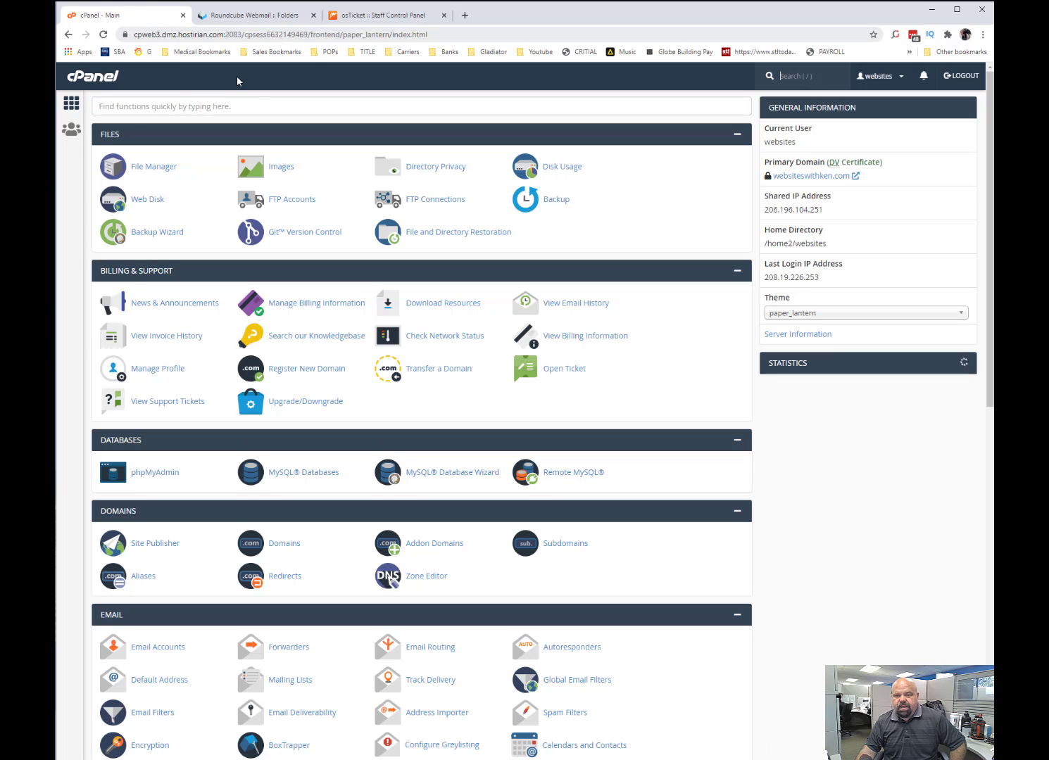
pyautogui.click(156, 167)
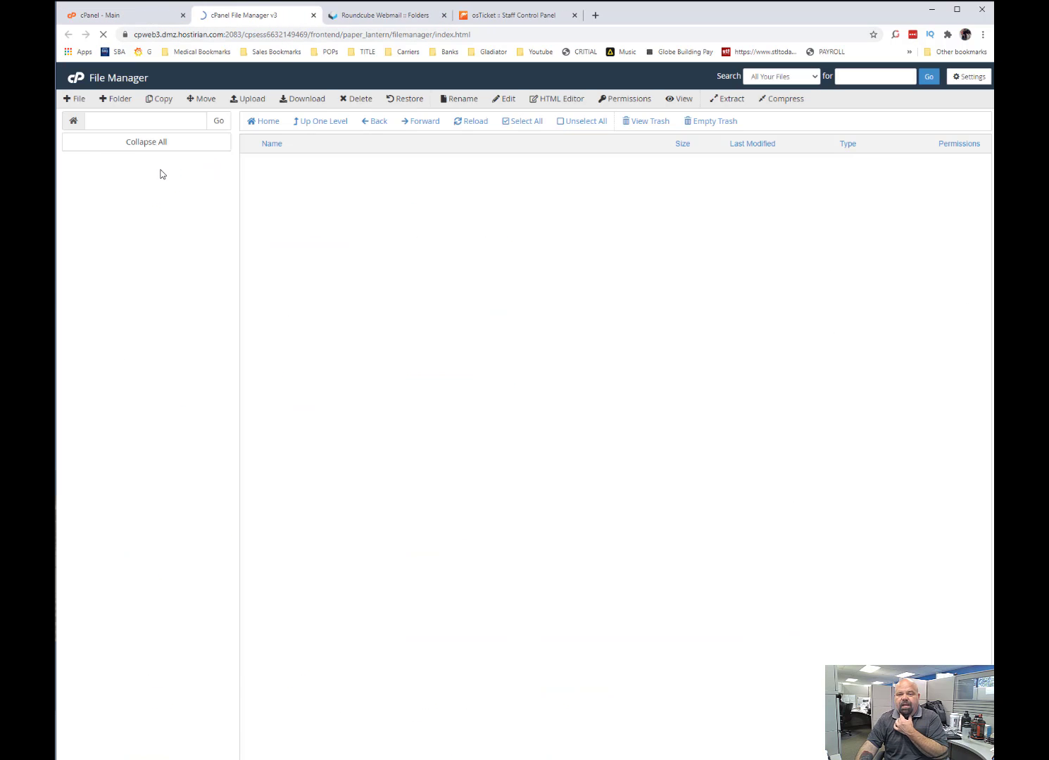
pyautogui.click(112, 223)
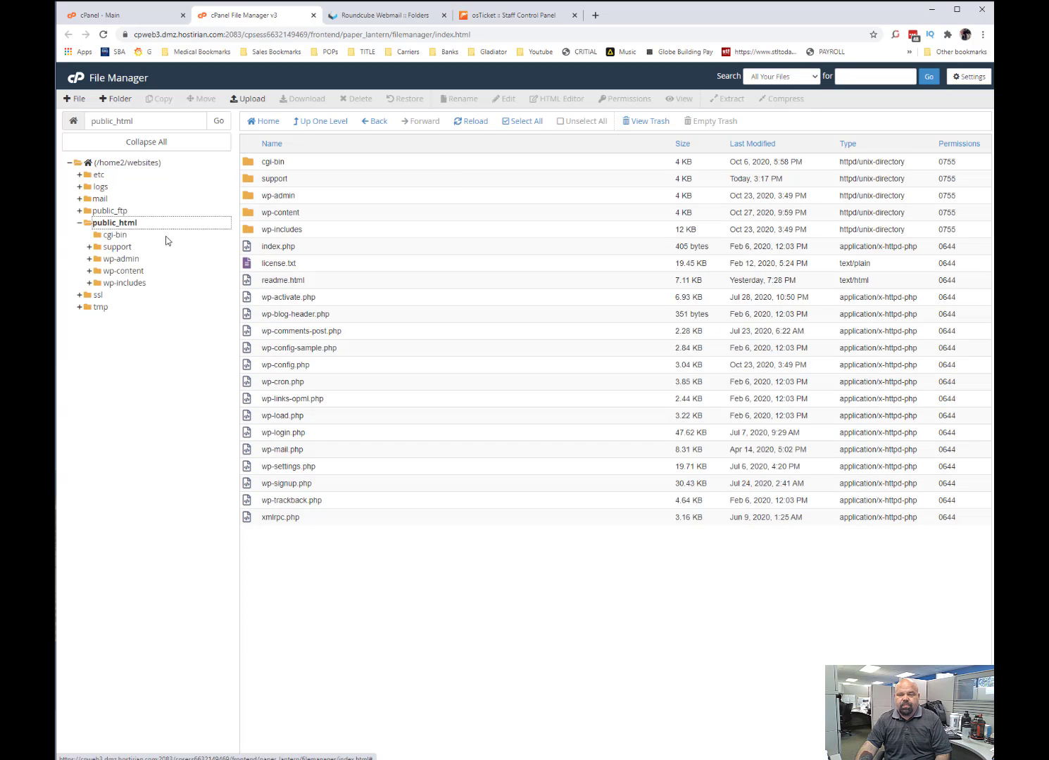
pyautogui.click(125, 247)
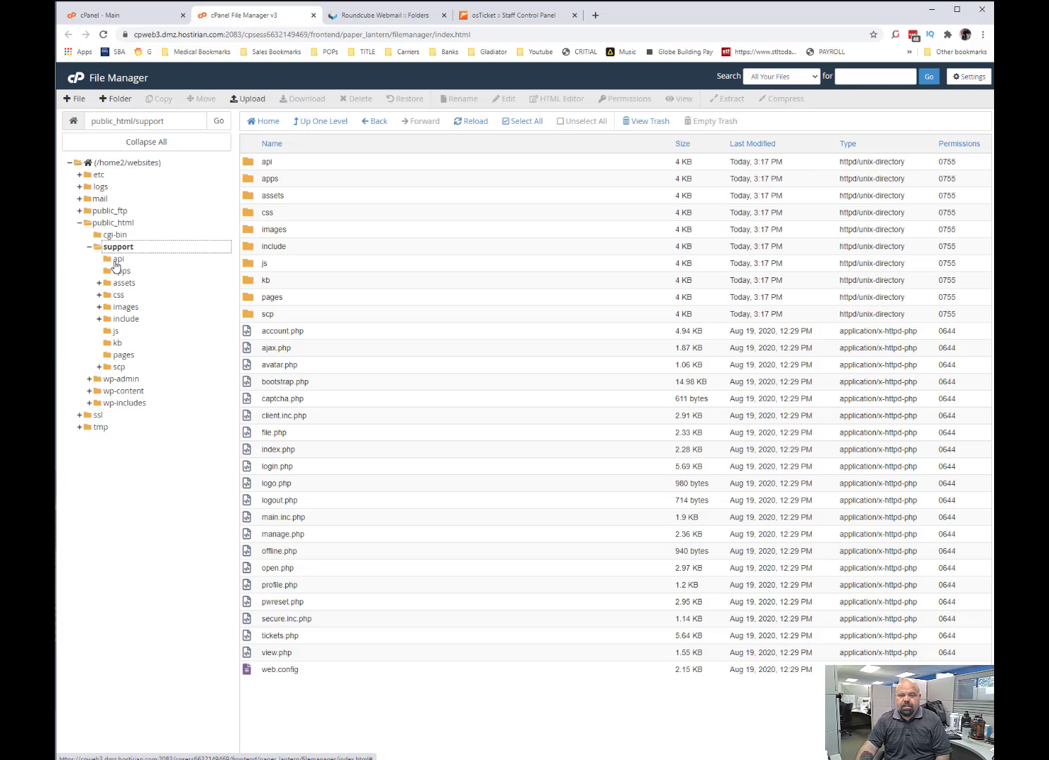
pyautogui.click(114, 259)
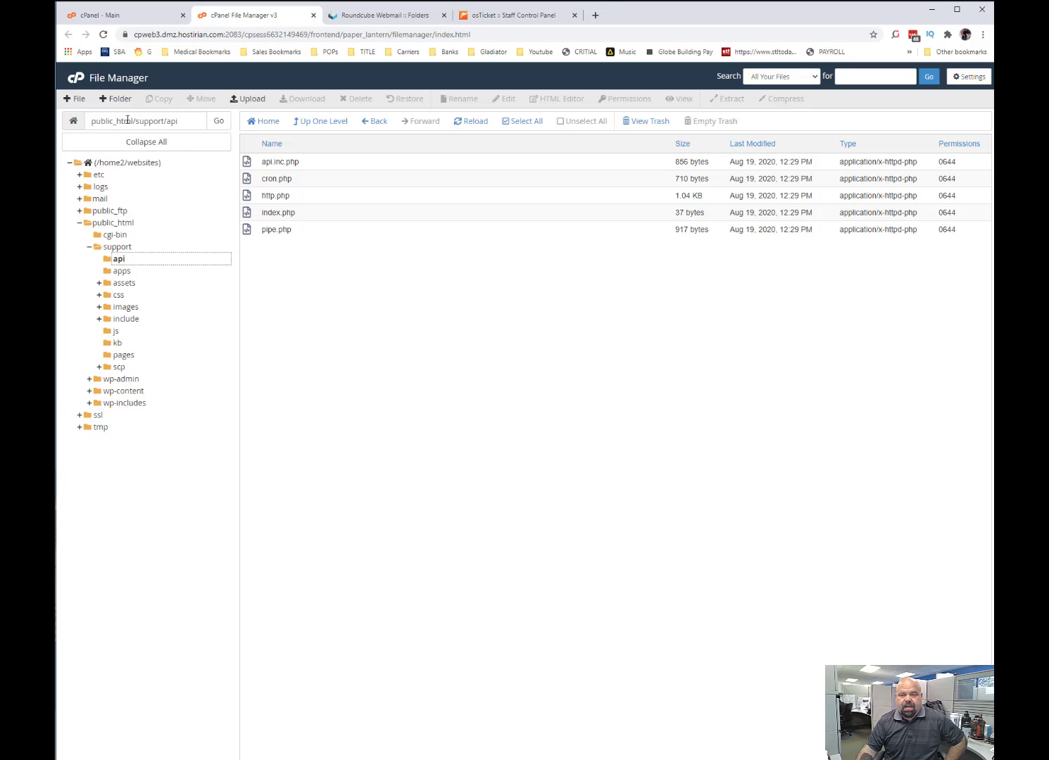
pyautogui.moveTo(179, 121); pyautogui.dragTo(92, 121)
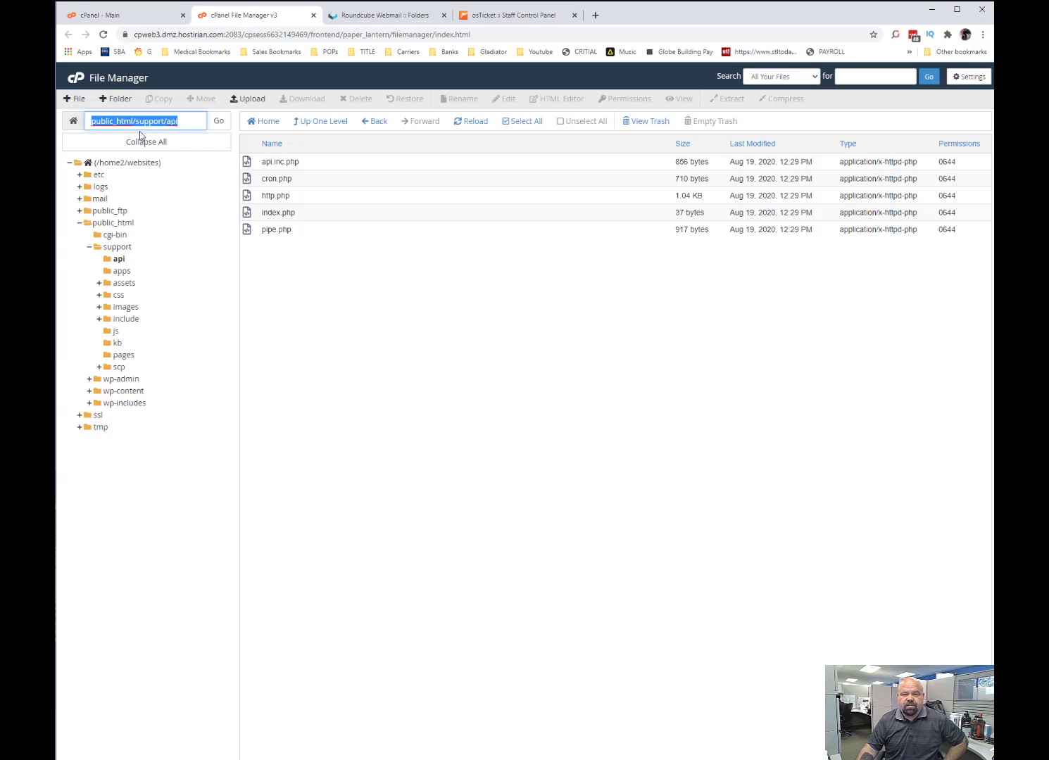
# Return to the cPanel main page and examine the home directory path in the general information.
pyautogui.click(77, 77)
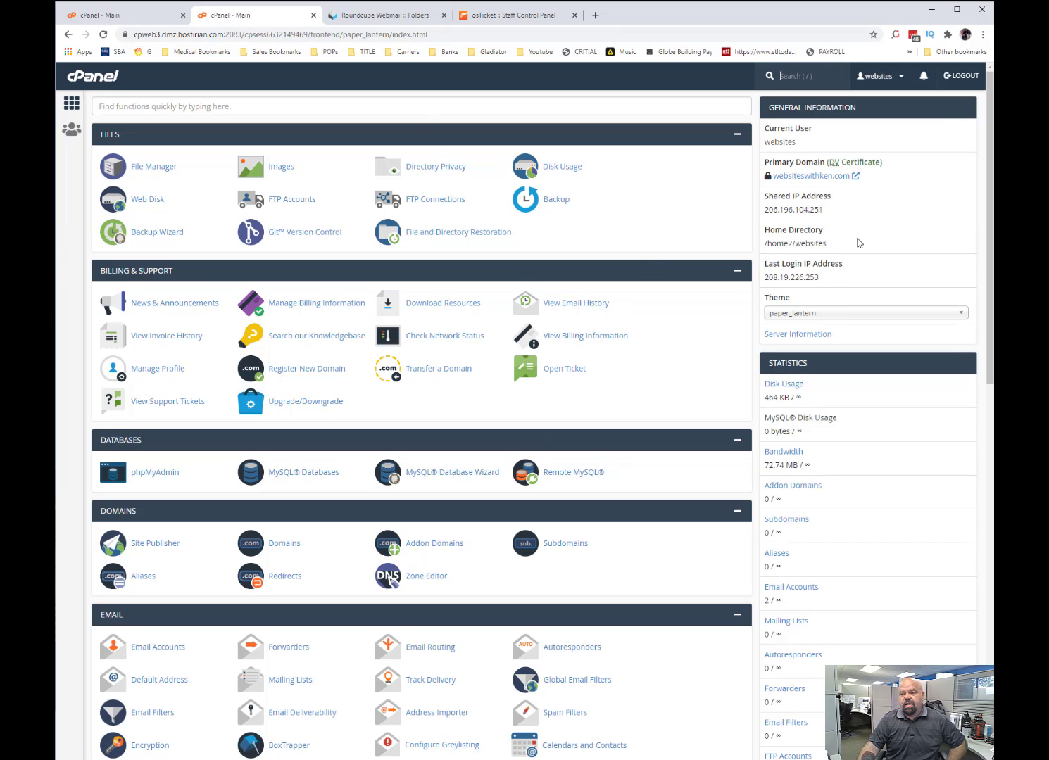
pyautogui.moveTo(828, 243); pyautogui.dragTo(770, 243)
pyautogui.click(802, 242)
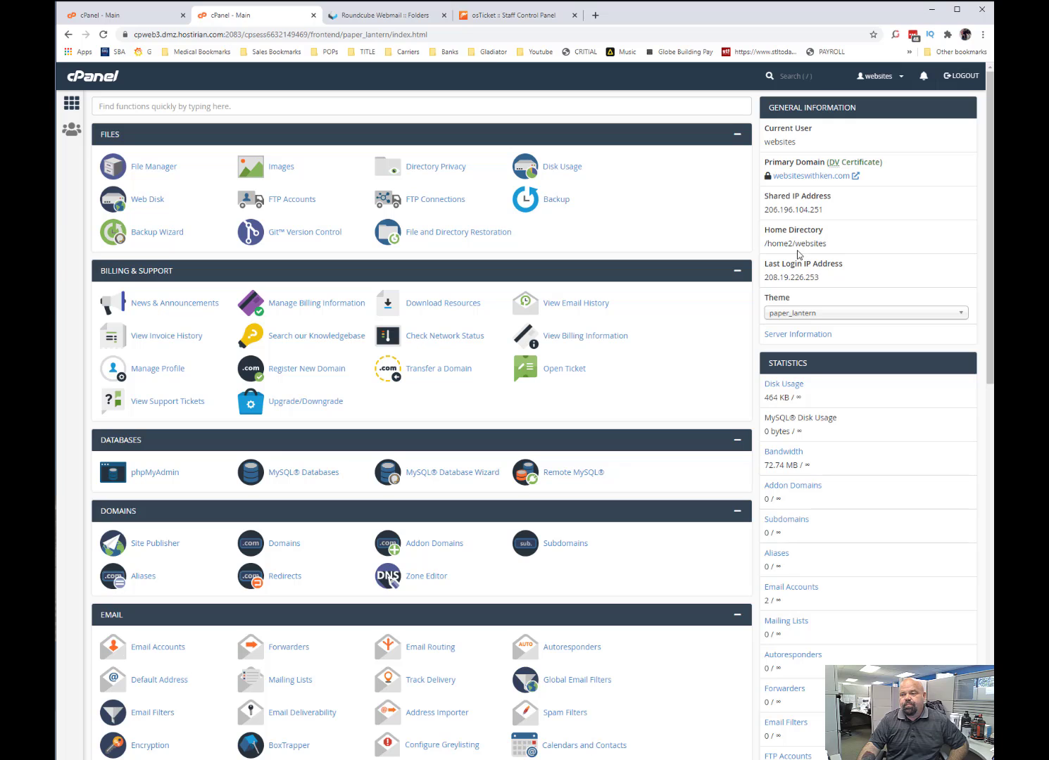
pyautogui.moveTo(830, 252); pyautogui.dragTo(805, 255)
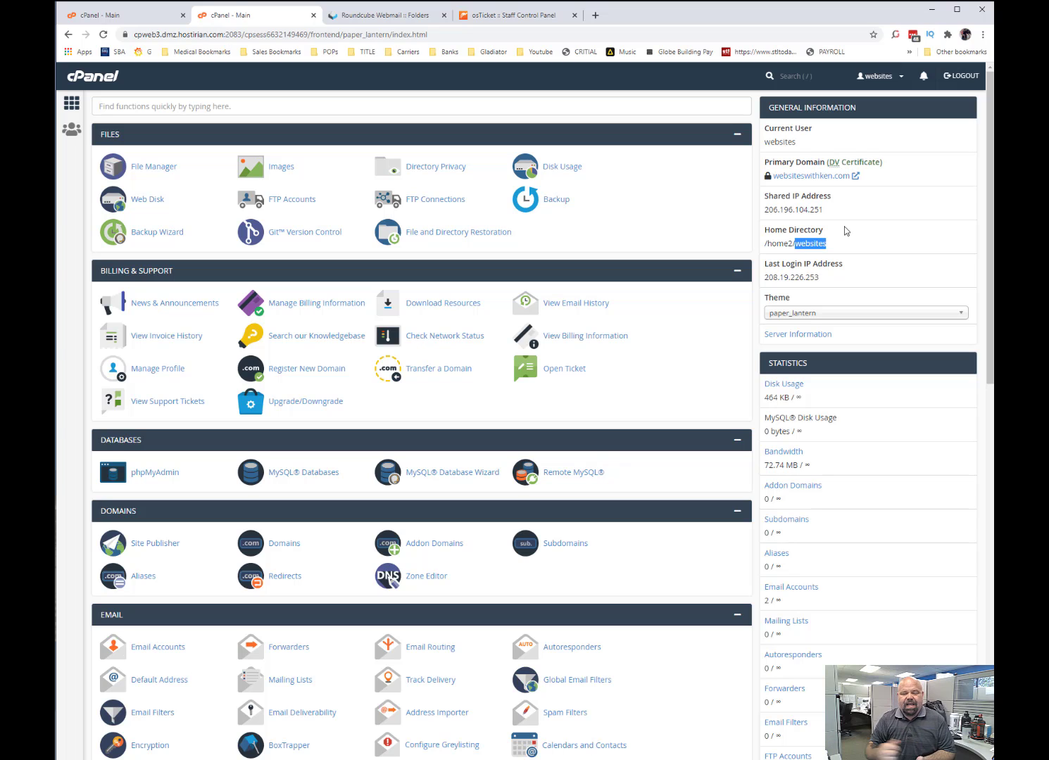
pyautogui.moveTo(827, 244); pyautogui.dragTo(761, 253)
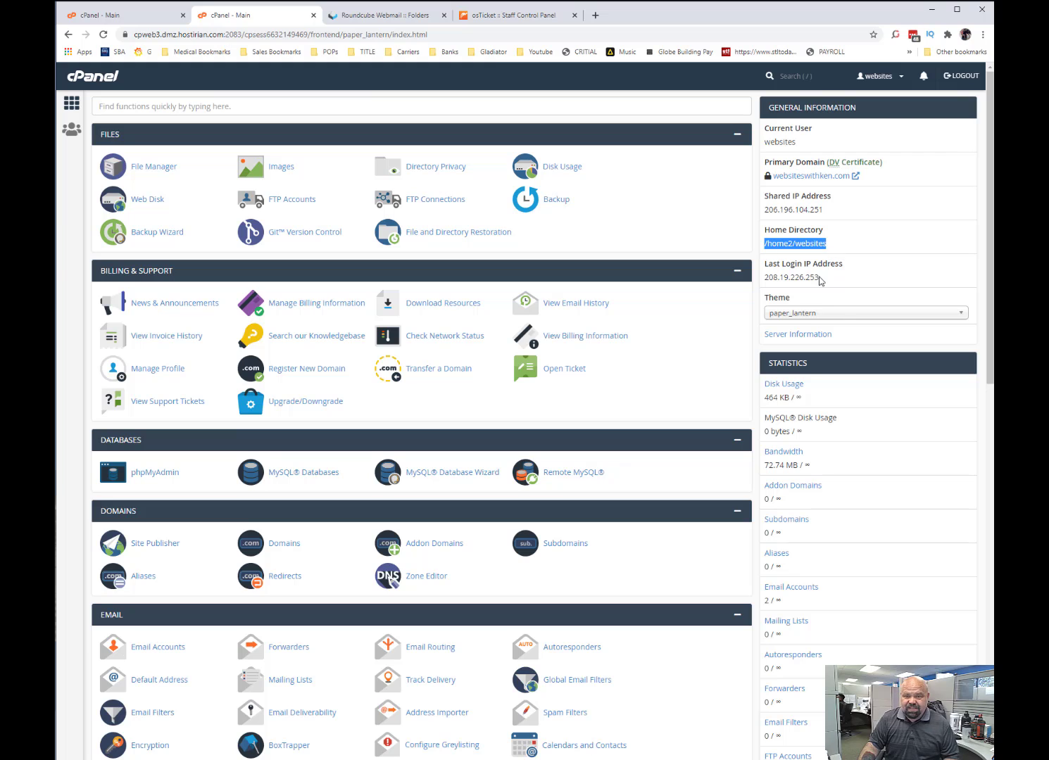
# Search the cPanel functions for cron and open Cron Jobs.
pyautogui.click(365, 109)
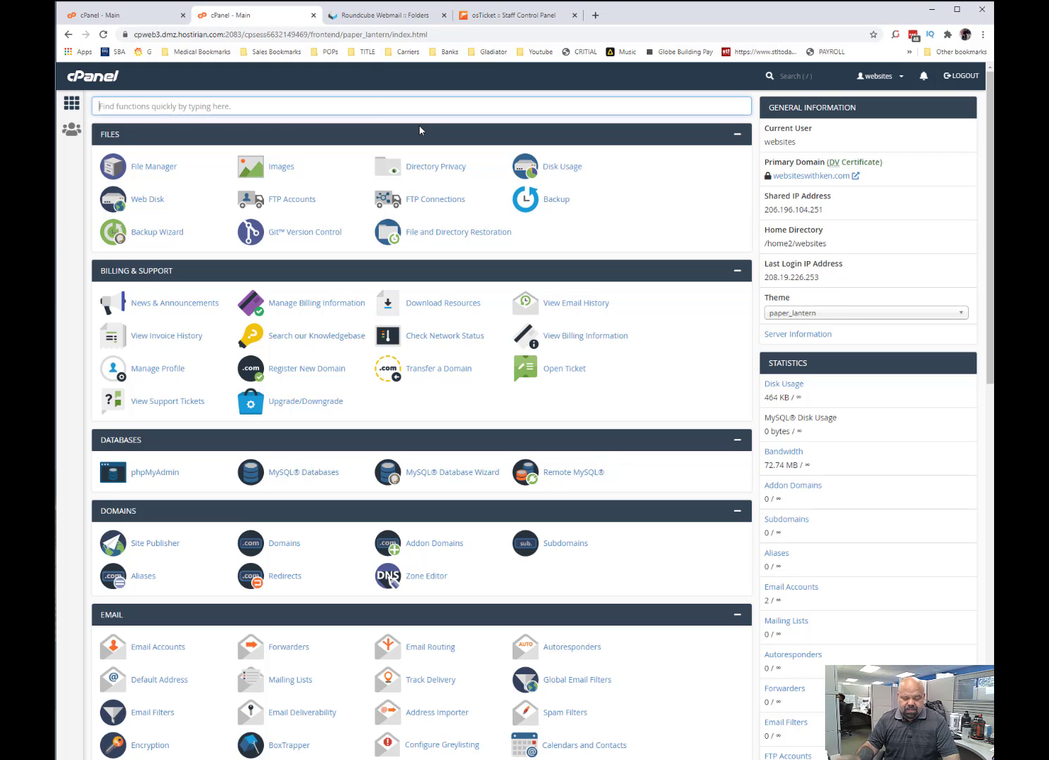
pyautogui.write('cron')
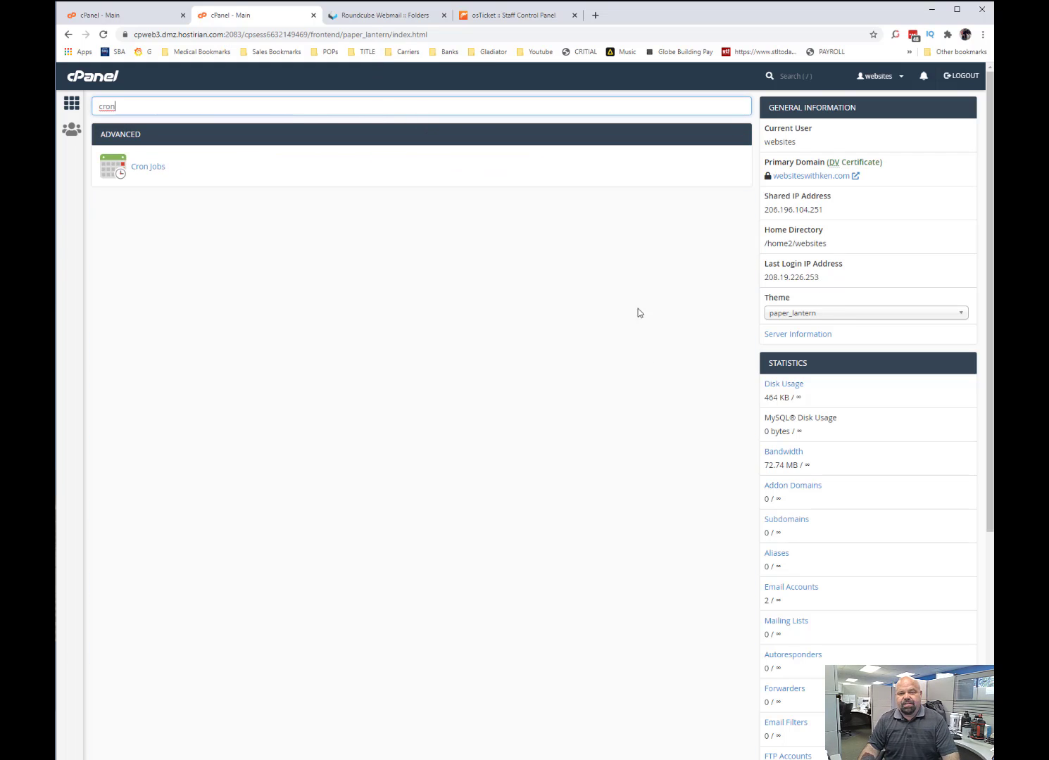
pyautogui.click(149, 175)
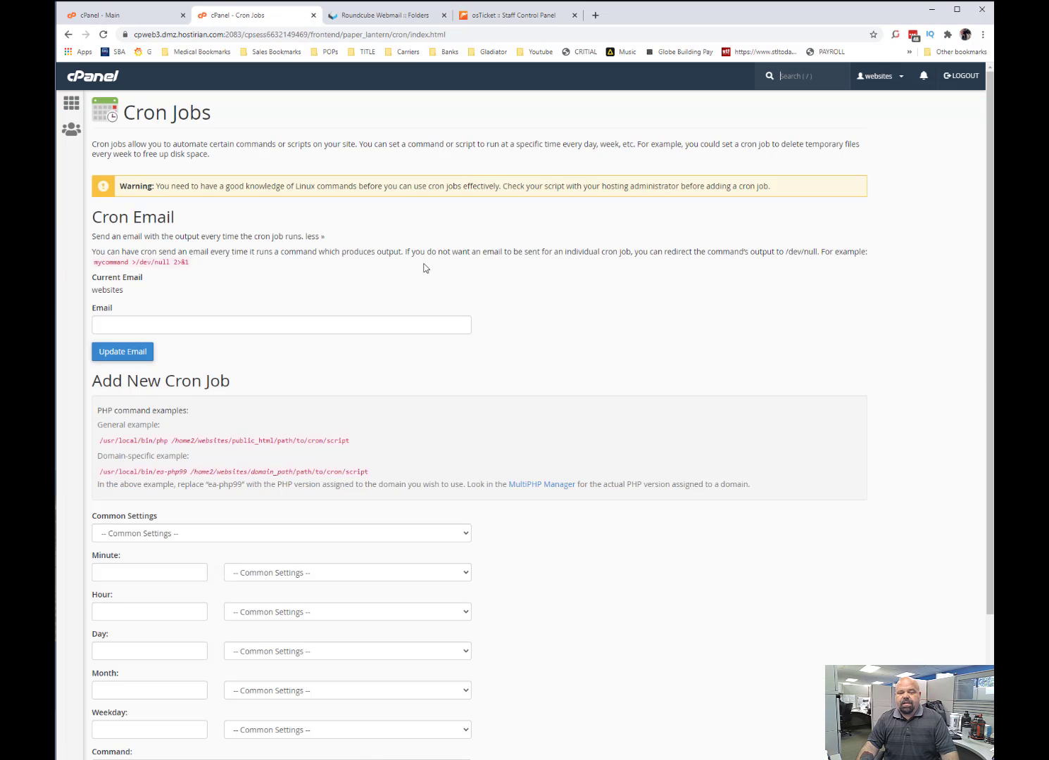
# Examine the PHP path, home directory and script path in the general PHP command example for new cron jobs.
pyautogui.scroll(-2, 423, 267)
pyautogui.moveTo(198, 332); pyautogui.dragTo(301, 331)
pyautogui.click(398, 338)
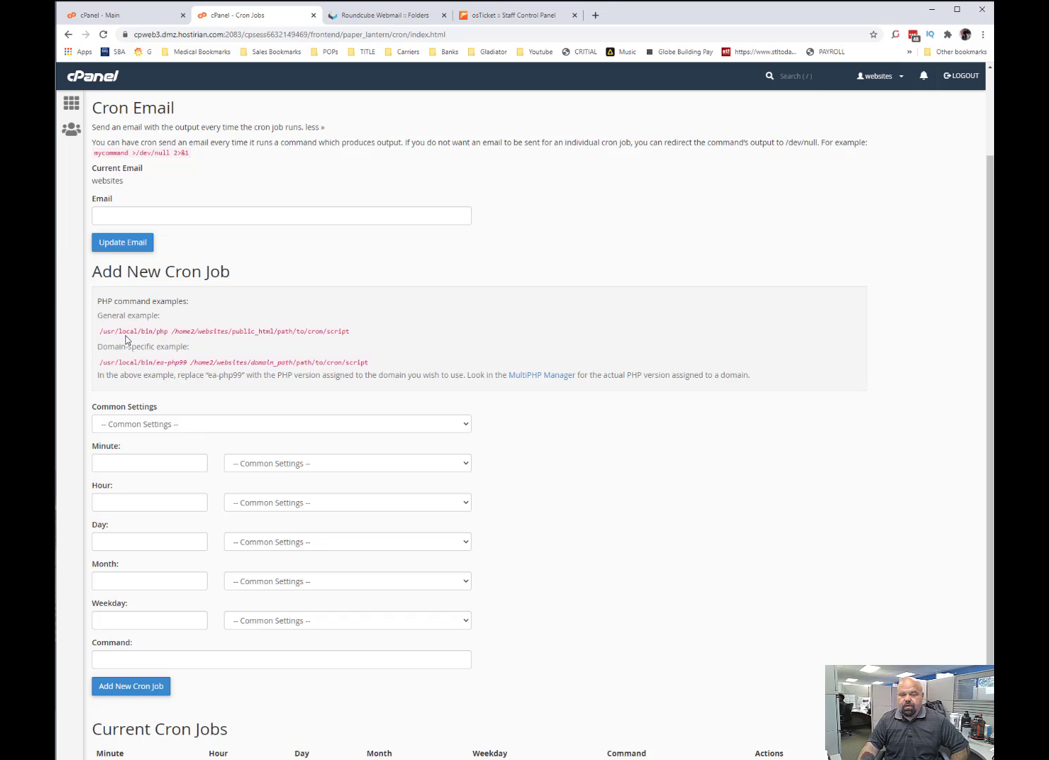
pyautogui.moveTo(126, 333); pyautogui.dragTo(176, 333)
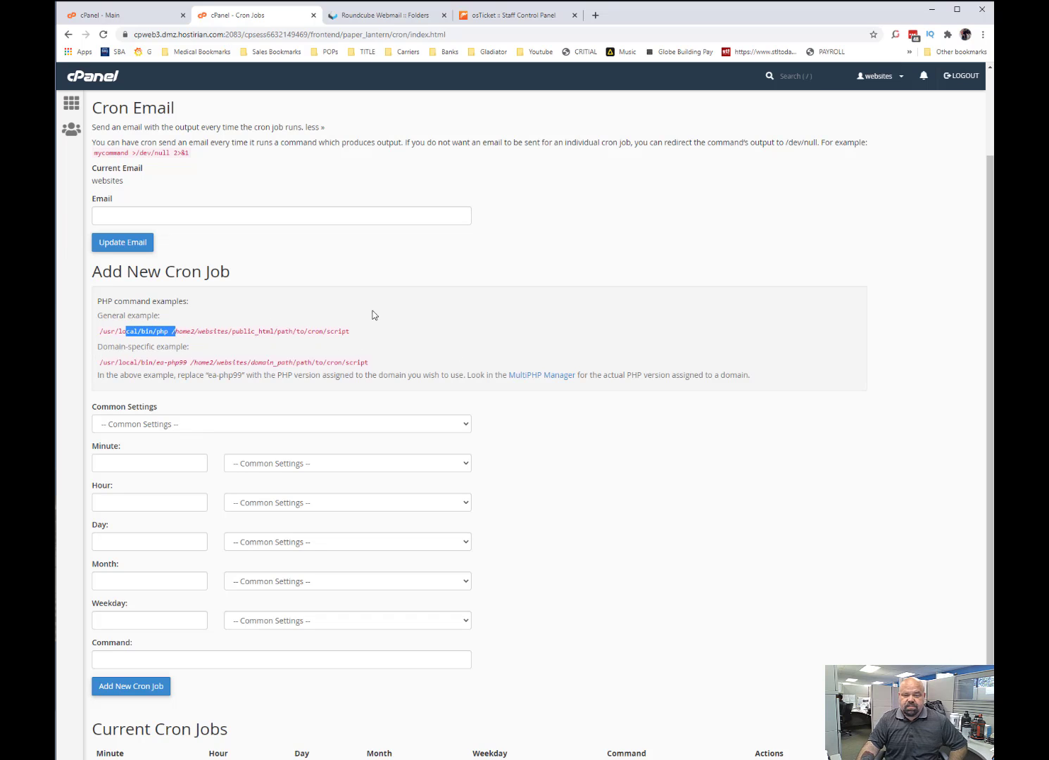
pyautogui.click(200, 330)
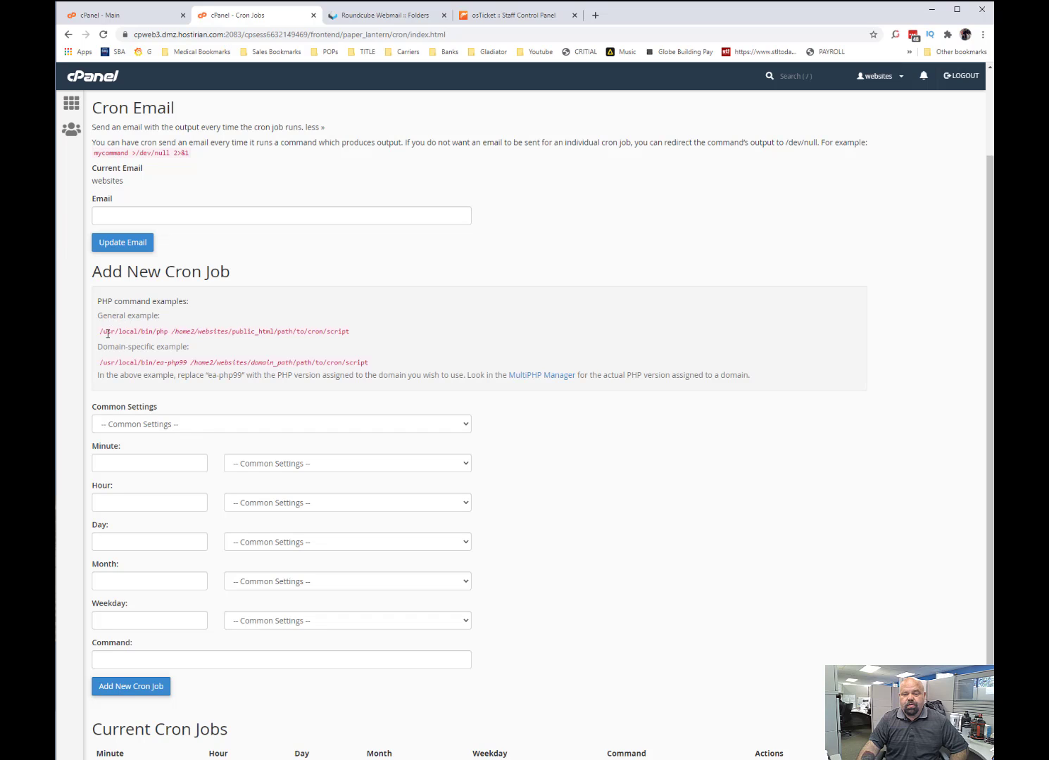
pyautogui.moveTo(166, 338); pyautogui.dragTo(103, 331)
pyautogui.click(148, 338)
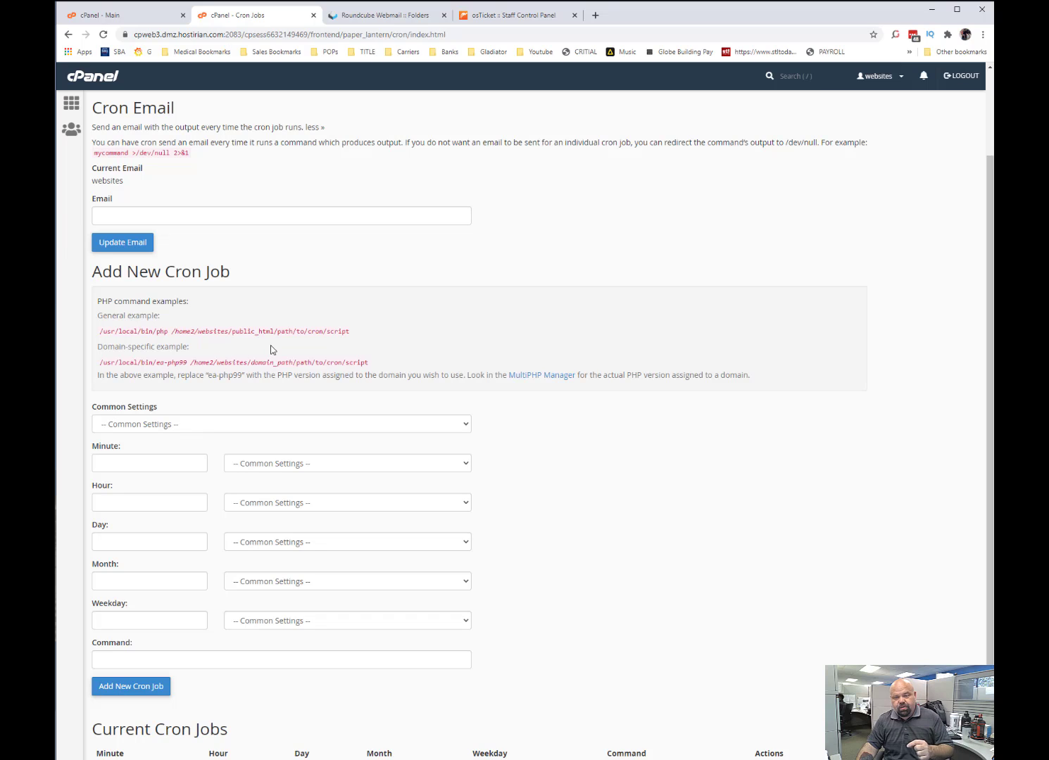
pyautogui.moveTo(281, 332); pyautogui.dragTo(338, 332)
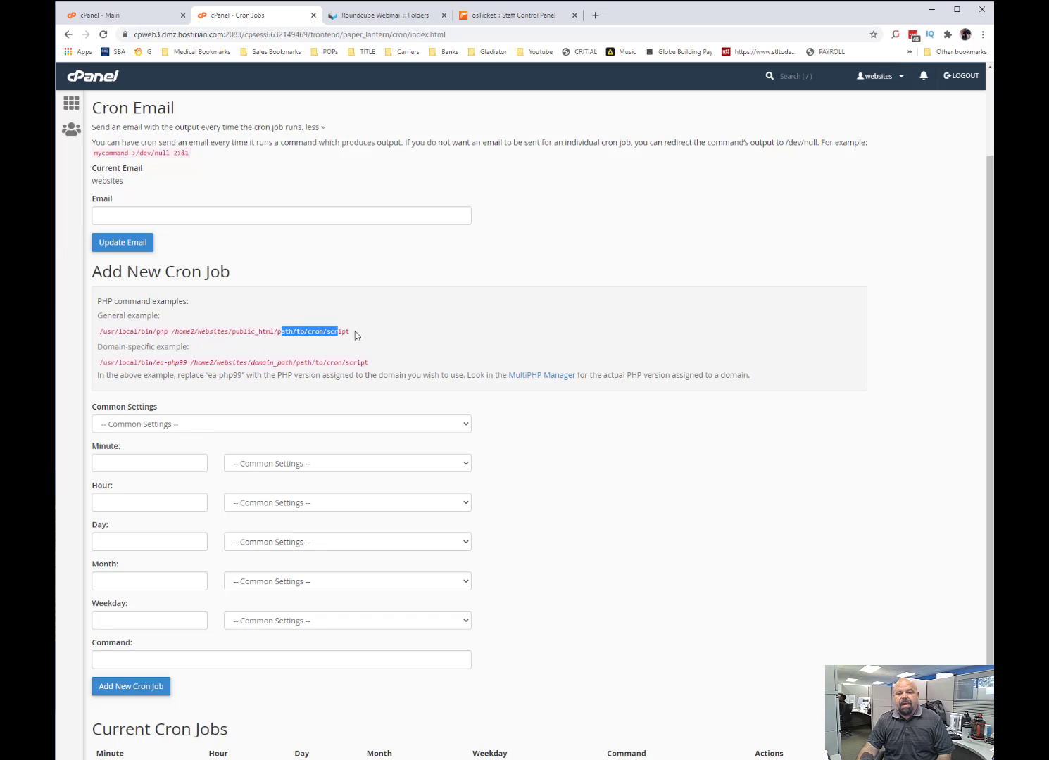
pyautogui.click(354, 338)
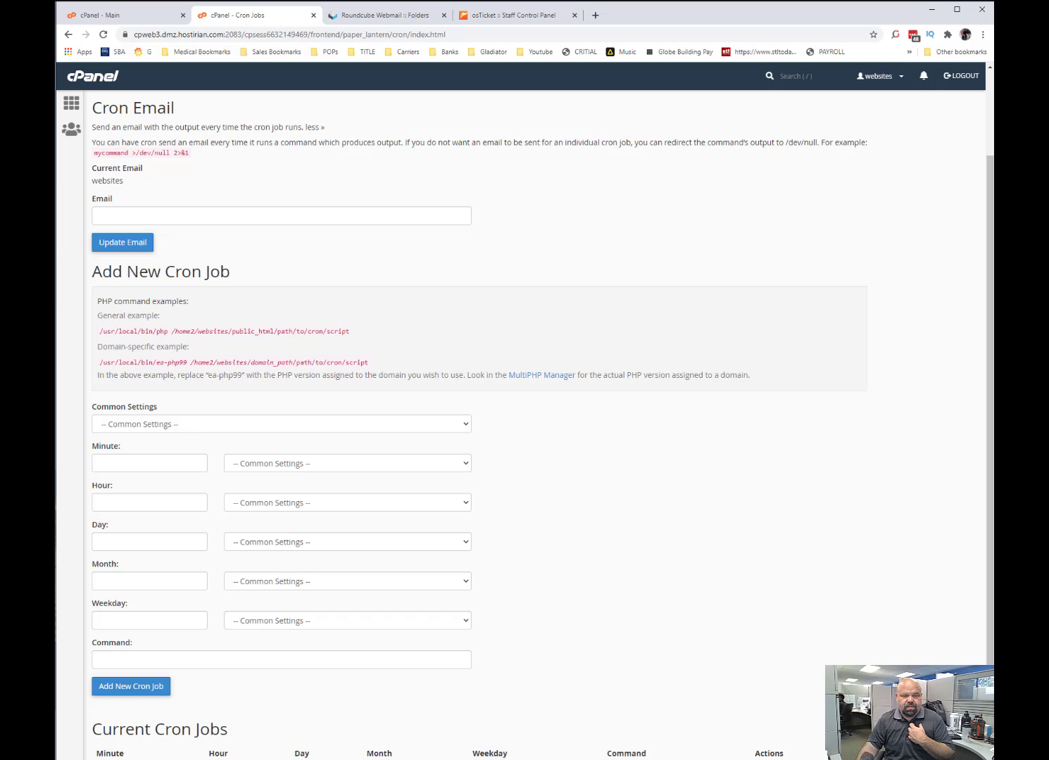
# Set the new cron job's common schedule to Once Per Minute (* * * * *).
pyautogui.scroll(-1, 632, 233)
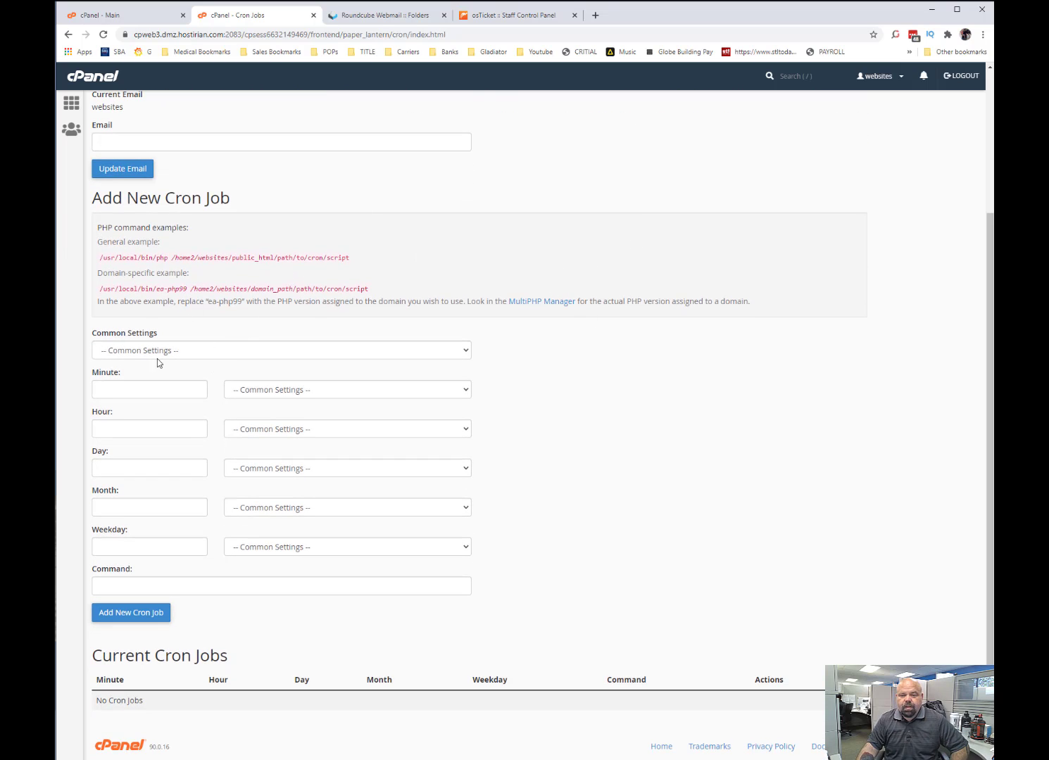
pyautogui.click(192, 350)
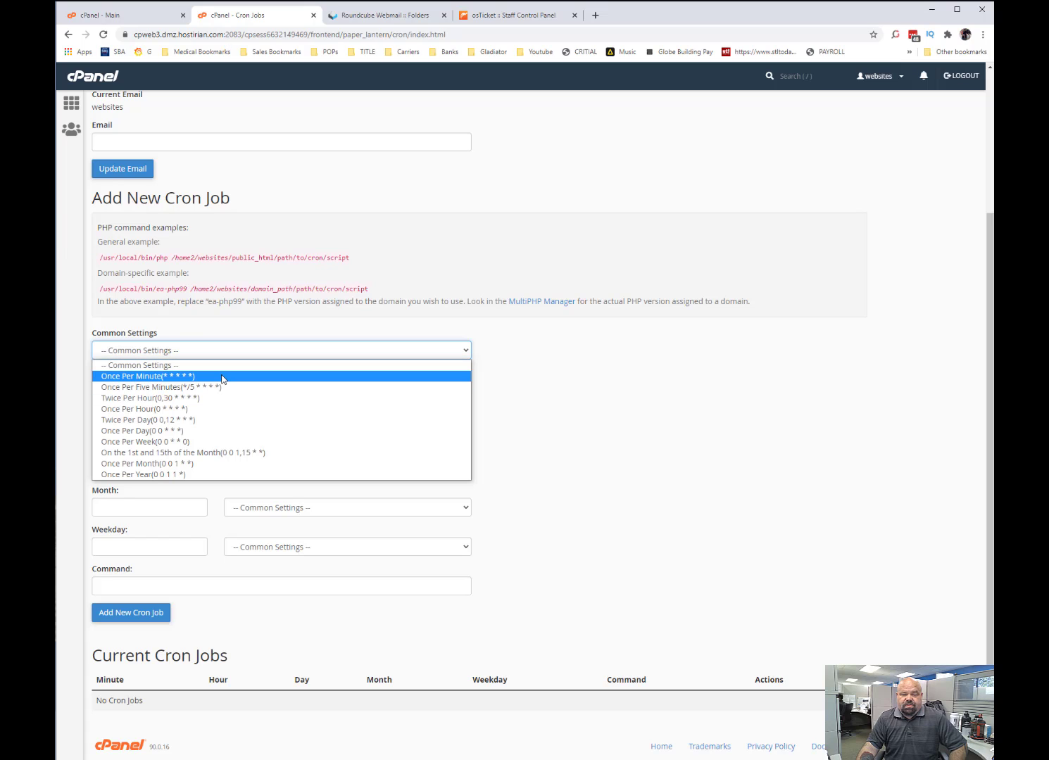
pyautogui.click(223, 378)
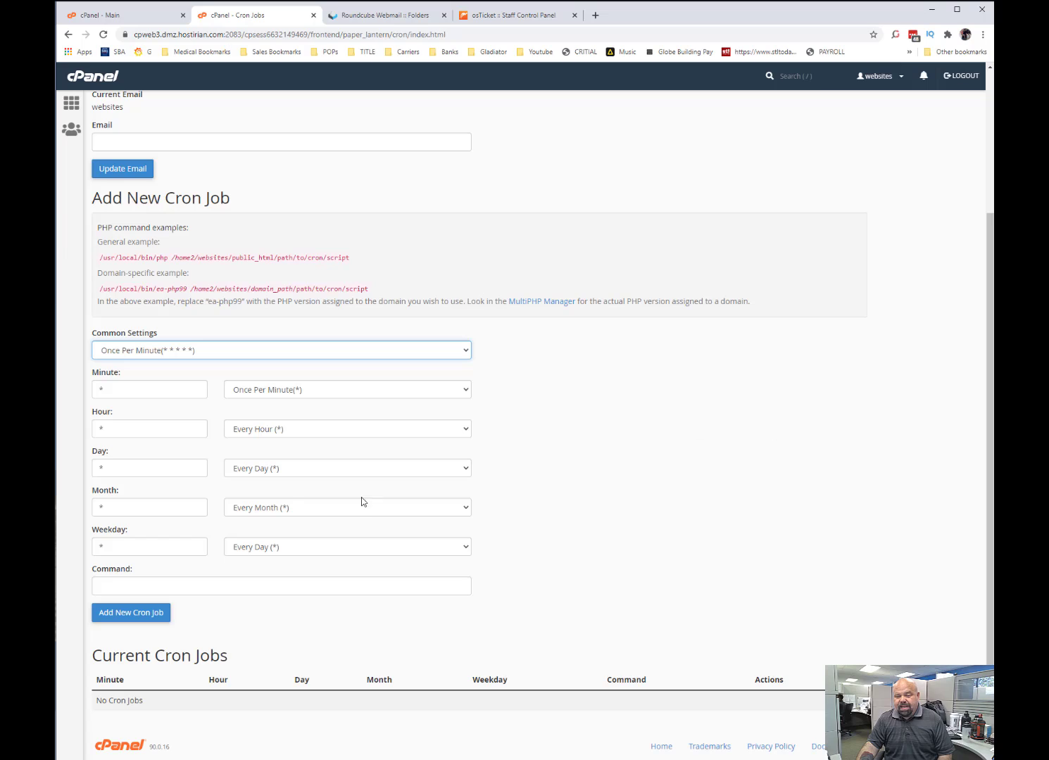
# Copy the PHP path /usr/local/bin/php from the general example into the cron job's command.
pyautogui.click(310, 585)
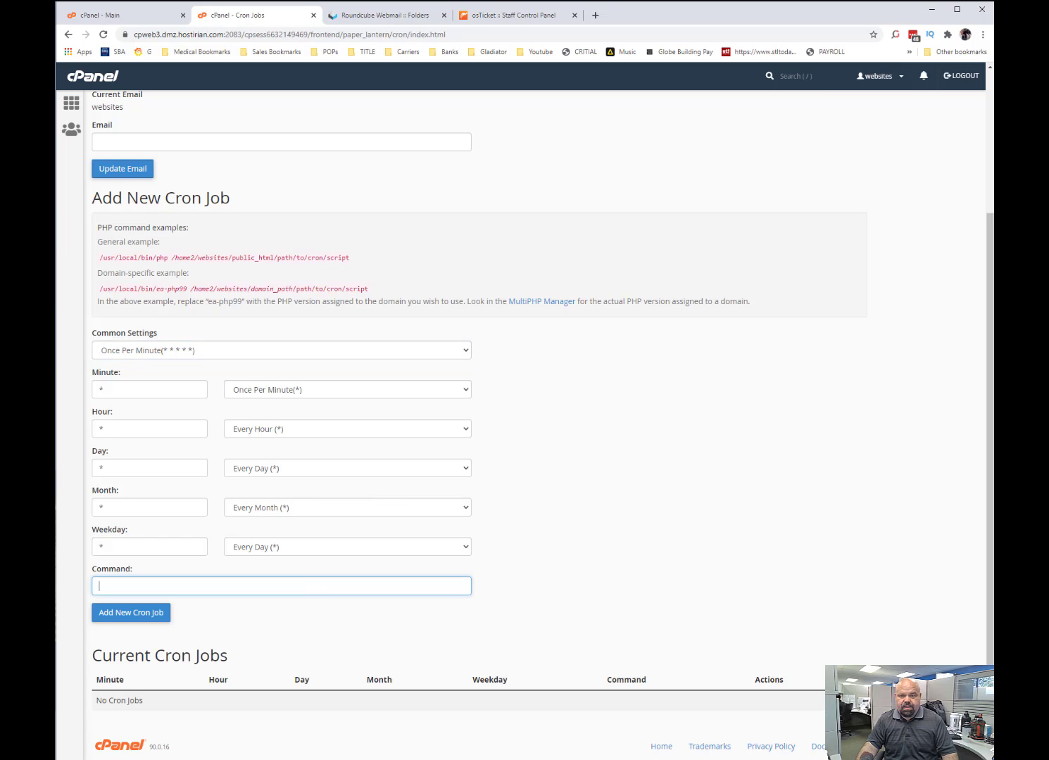
pyautogui.moveTo(169, 257); pyautogui.dragTo(95, 262)
pyautogui.hotkey('ctrl', 'c')
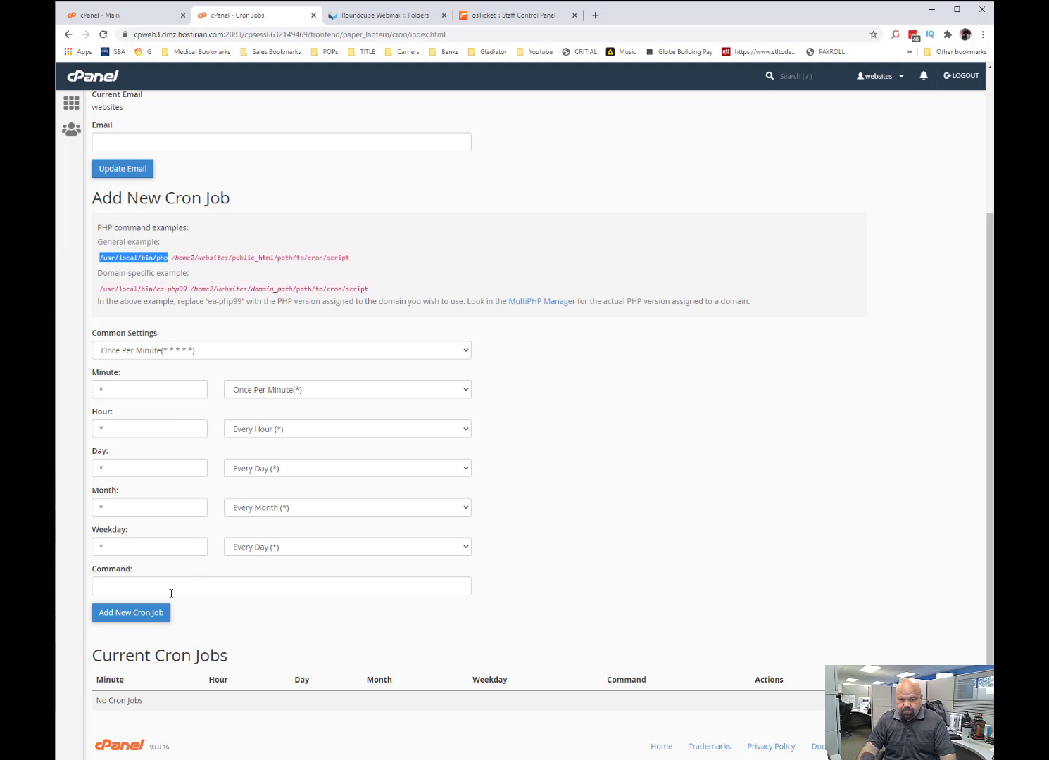
pyautogui.click(171, 591)
pyautogui.hotkey('ctrl', 'v')
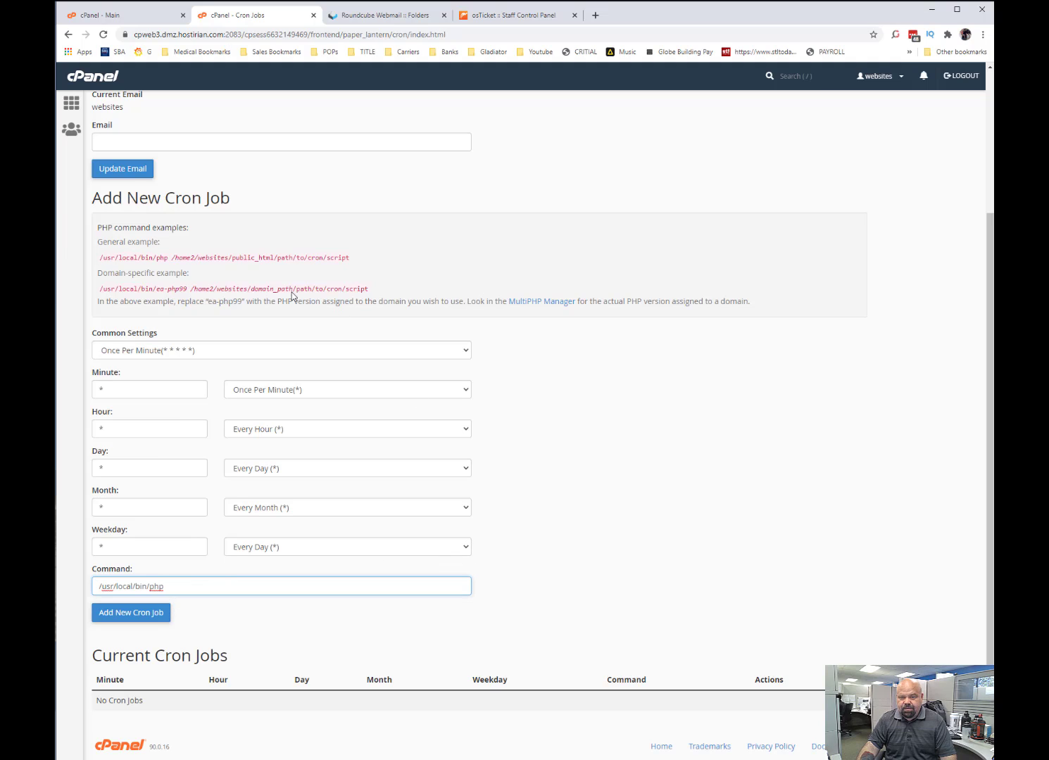
# Copy /home2/websites/public_html/ from the general example and append it to the command after a space.
pyautogui.moveTo(278, 257); pyautogui.dragTo(282, 257)
pyautogui.moveTo(170, 258); pyautogui.dragTo(210, 257)
pyautogui.click(278, 259)
pyautogui.moveTo(278, 257); pyautogui.dragTo(172, 264)
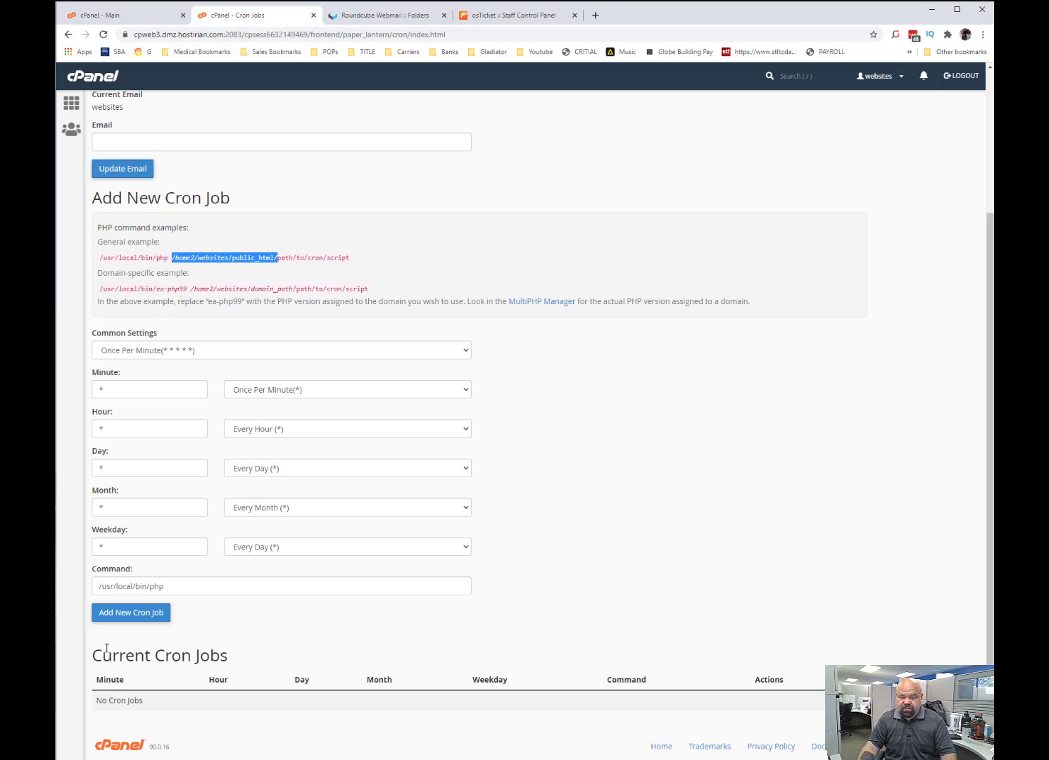
pyautogui.click(192, 580)
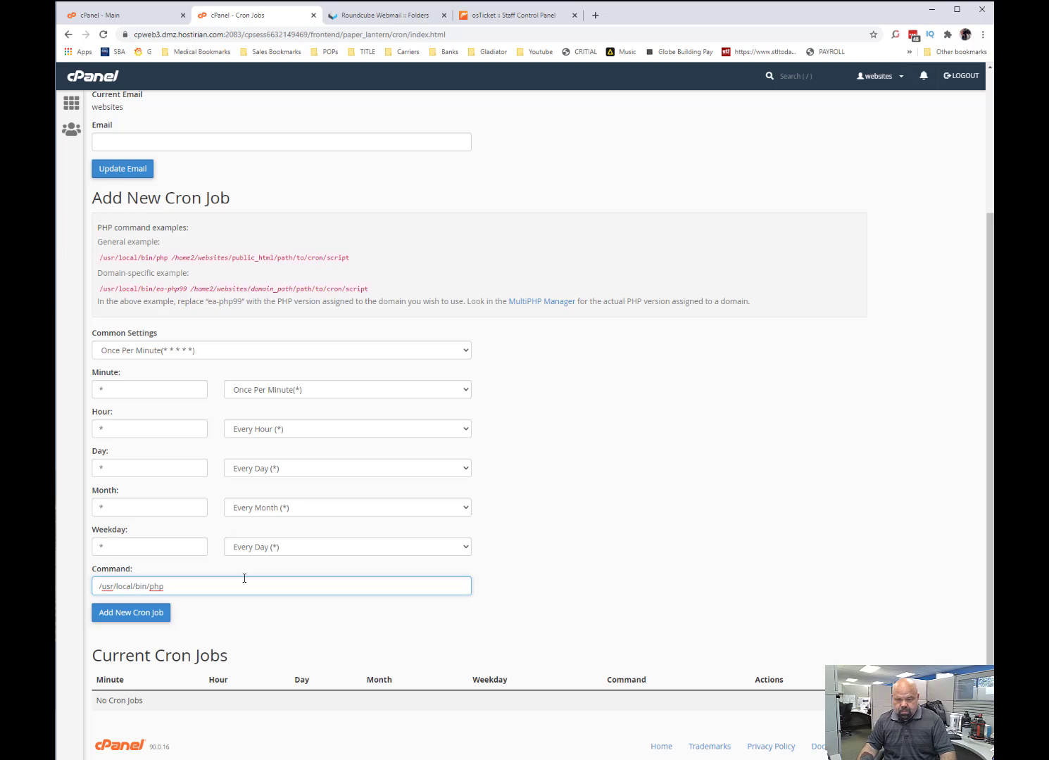
pyautogui.hotkey('ctrl', 'v')
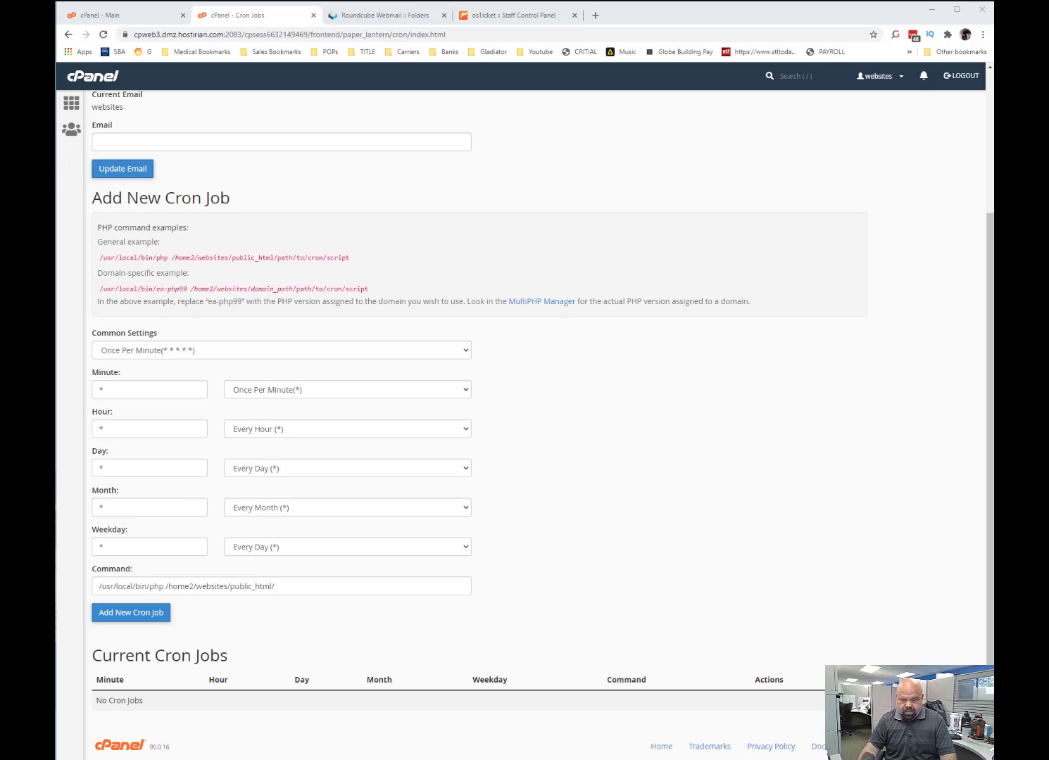
# Complete the command with /support/api/cron.php and add the cron job.
pyautogui.click(325, 590)
pyautogui.hotkey('ctrl', 'v')
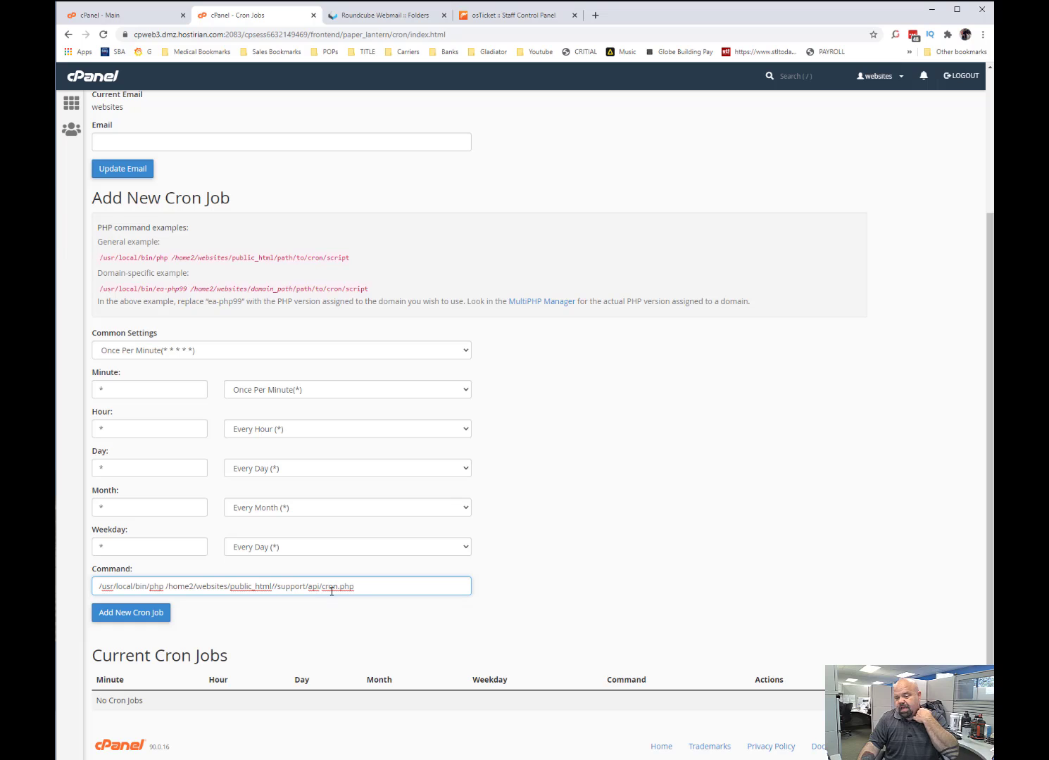
pyautogui.click(144, 617)
pyautogui.scroll(-1, 119, 738)
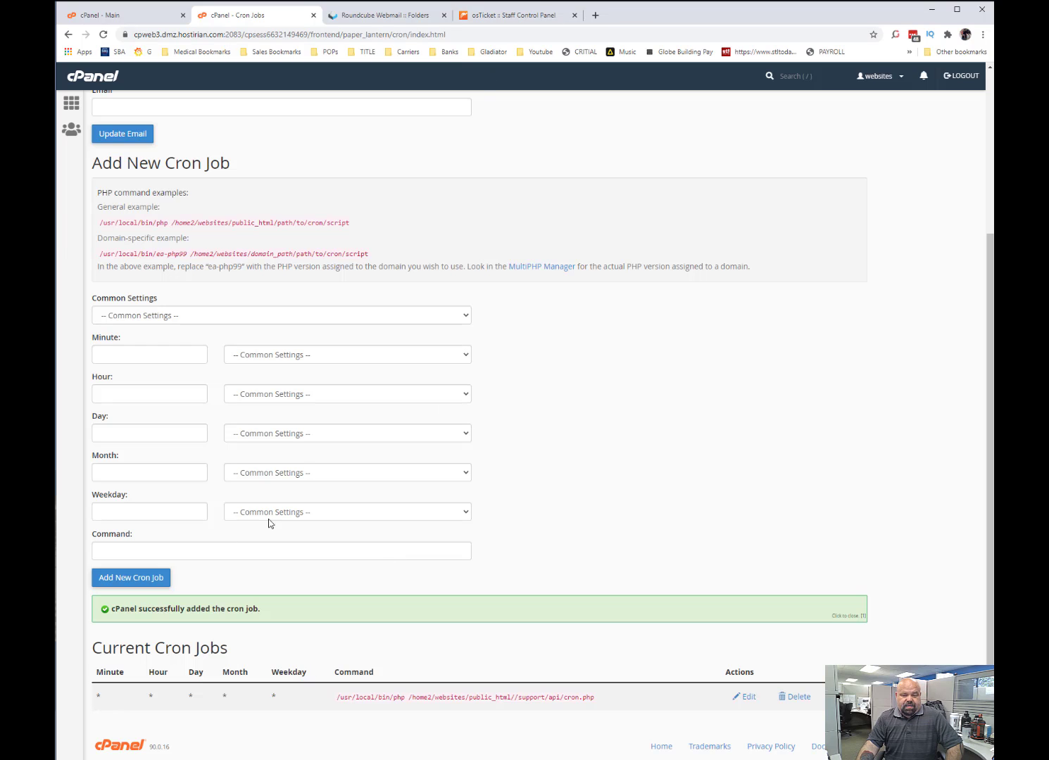
pyautogui.click(143, 313)
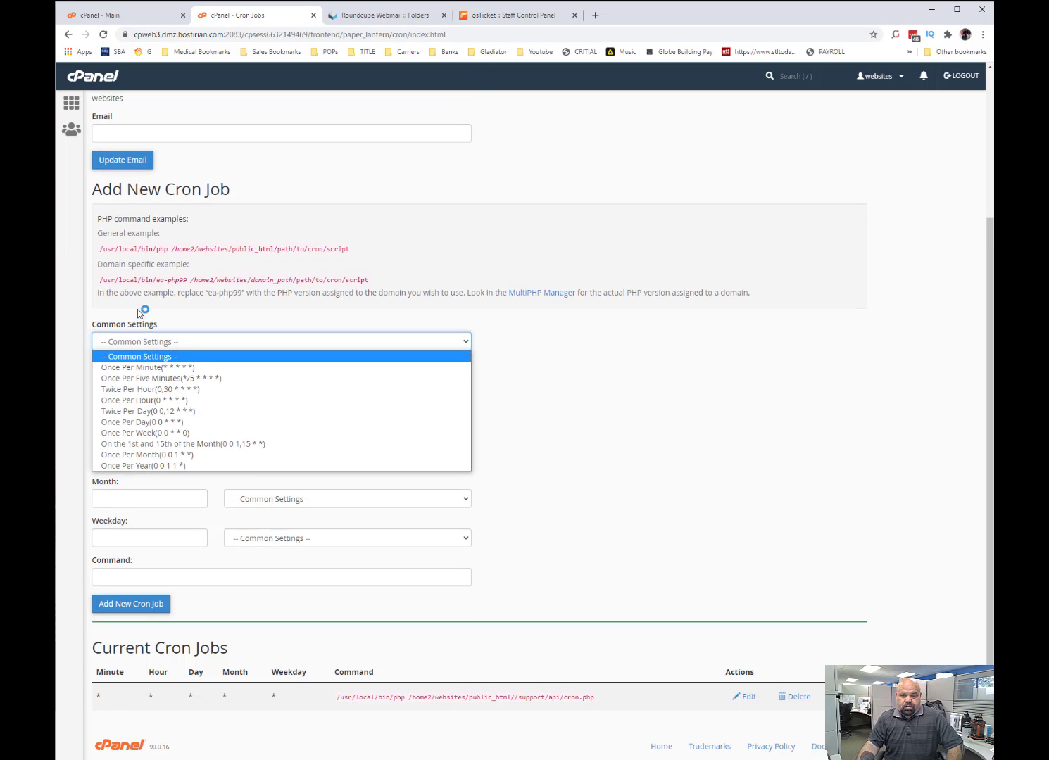
pyautogui.click(539, 323)
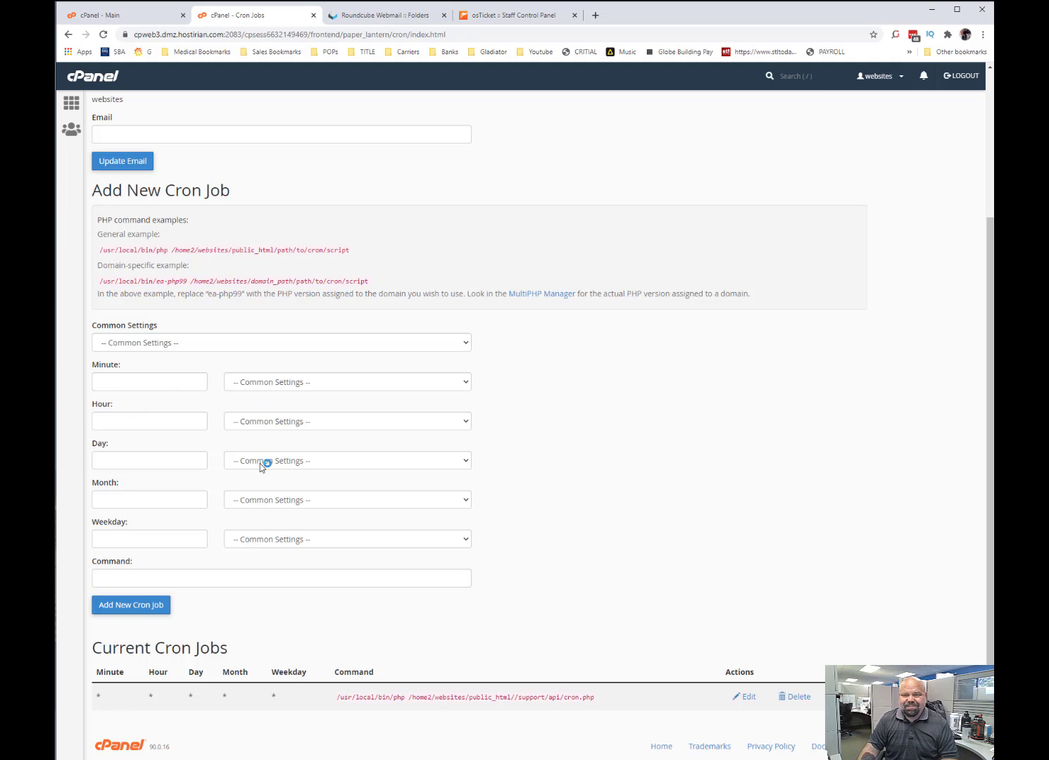
# Switch to osTicket's staff panel and reload the open tickets list to check for fetched emails.
pyautogui.click(513, 16)
pyautogui.click(331, 95)
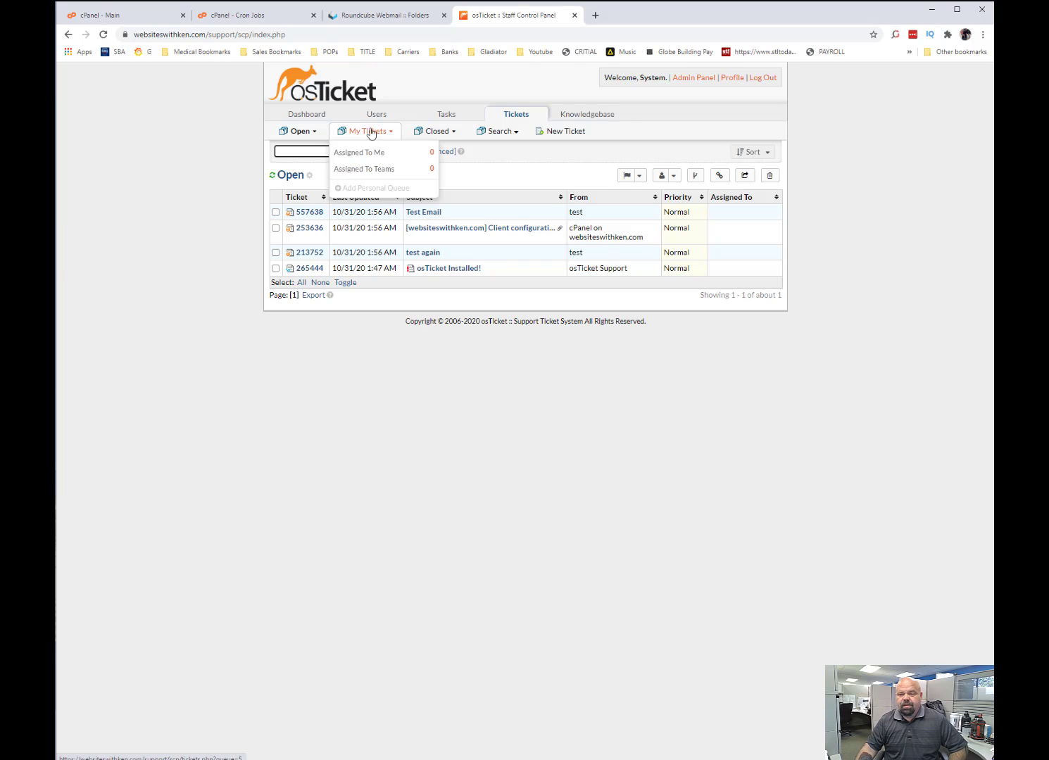
pyautogui.click(244, 541)
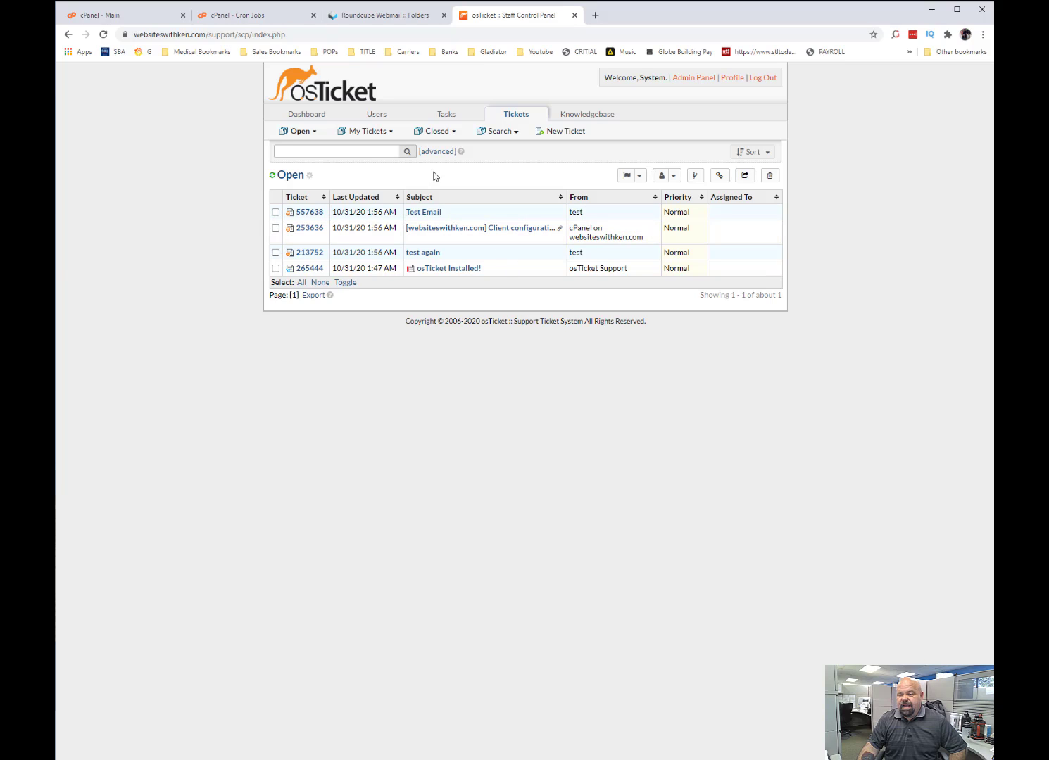
# Open the "Test Email" ticket and post the reply "Test" to it.
pyautogui.click(422, 213)
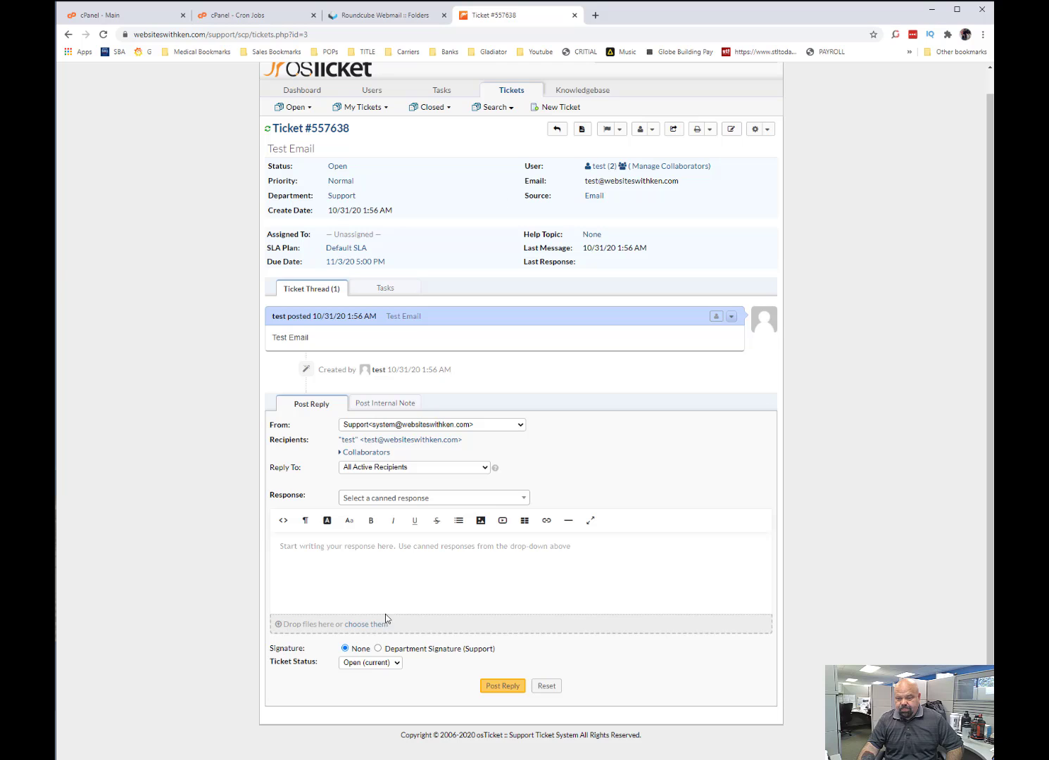
pyautogui.click(405, 568)
pyautogui.write('Test')
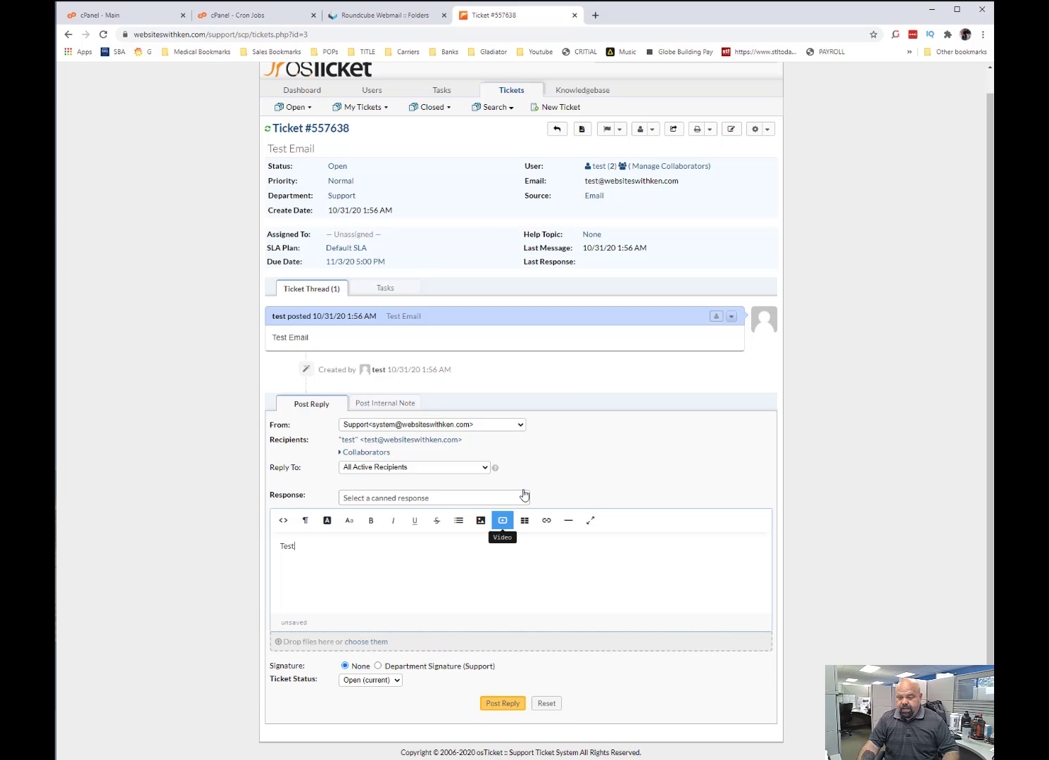
pyautogui.click(496, 703)
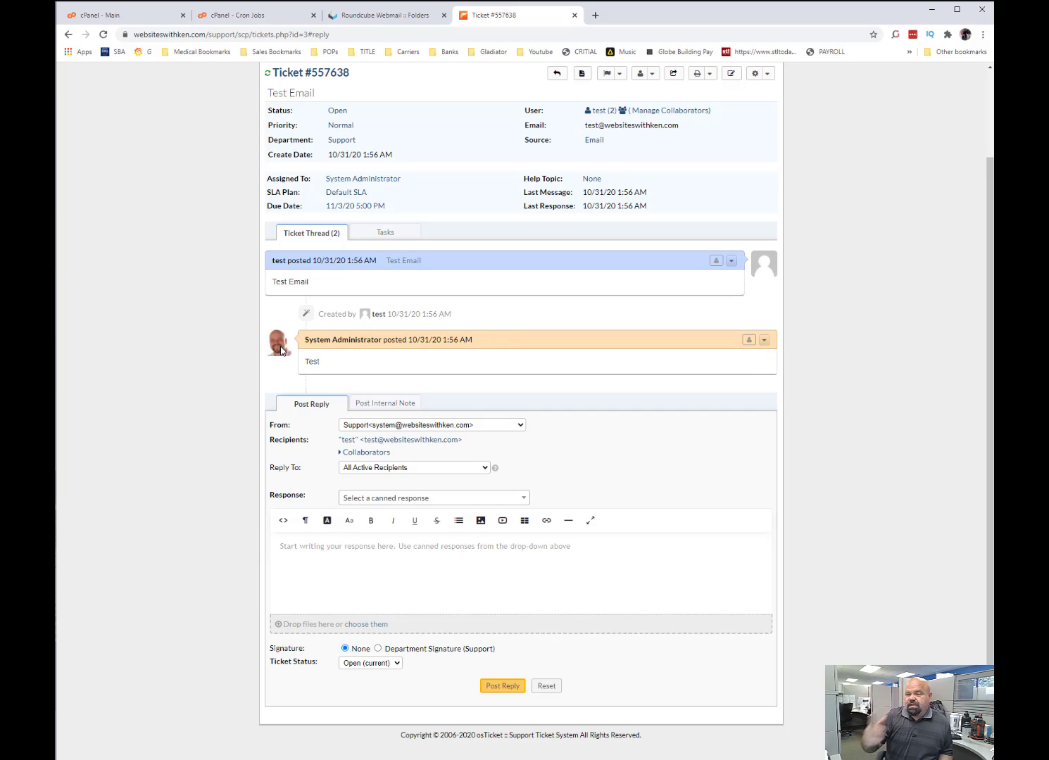
pyautogui.scroll(3, 313, 373)
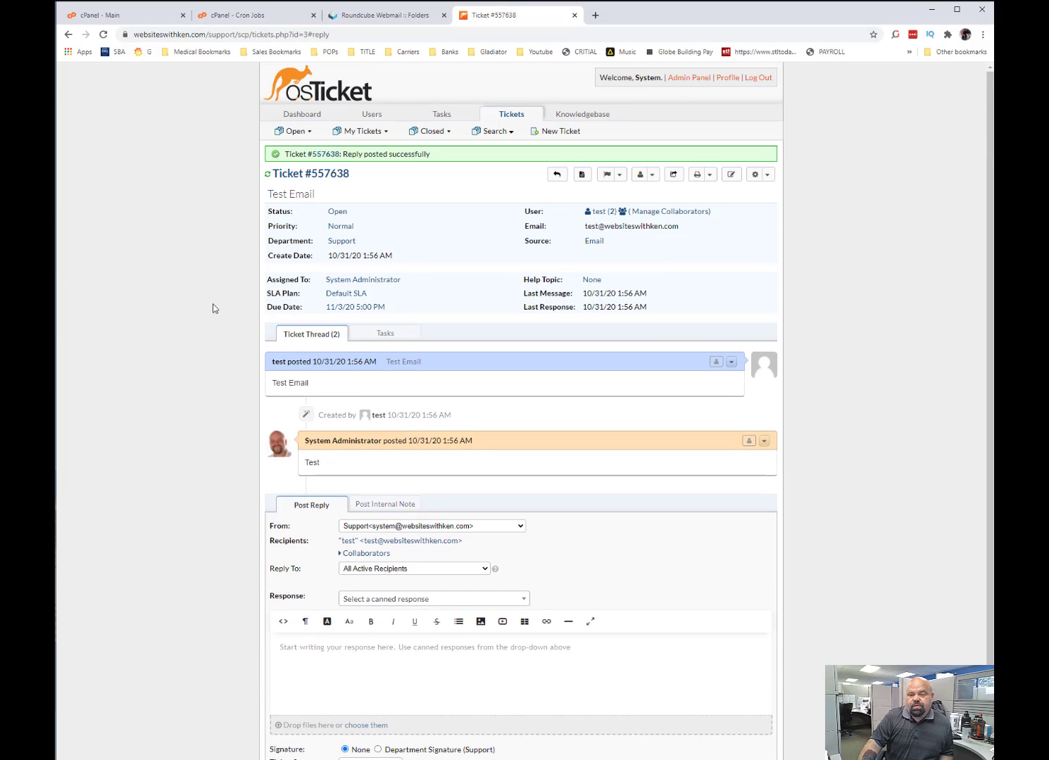
# Return to the ticket list, enter the Admin Panel and review the Agents and Teams lists.
pyautogui.click(301, 98)
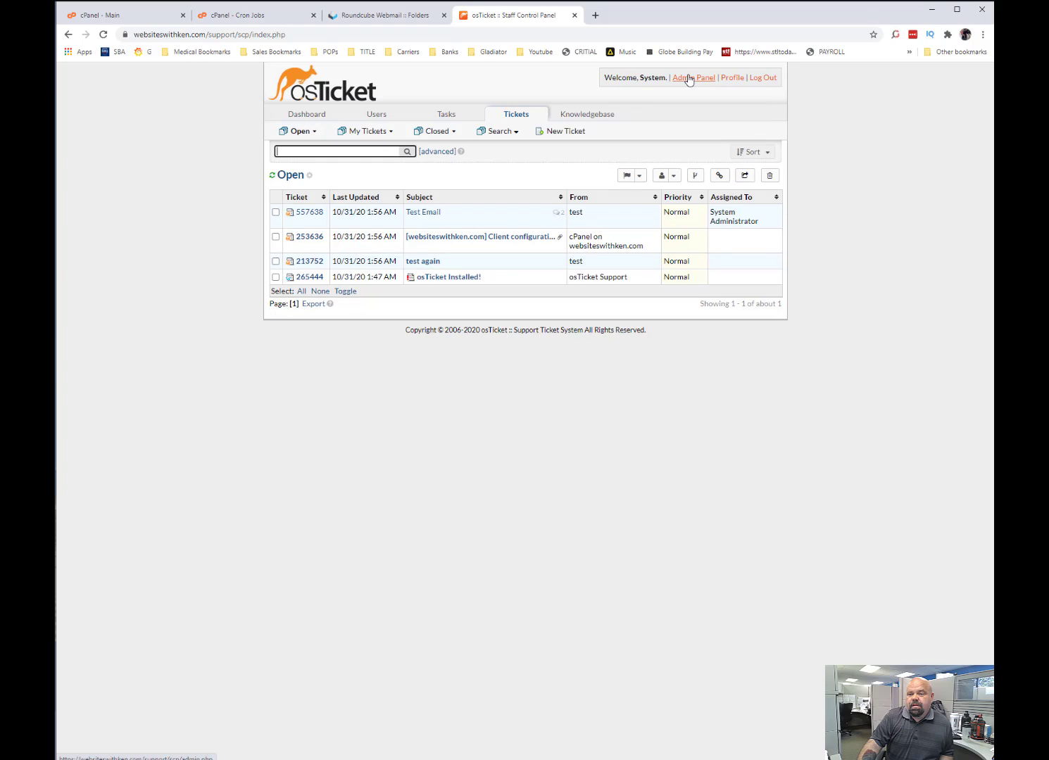
pyautogui.click(692, 78)
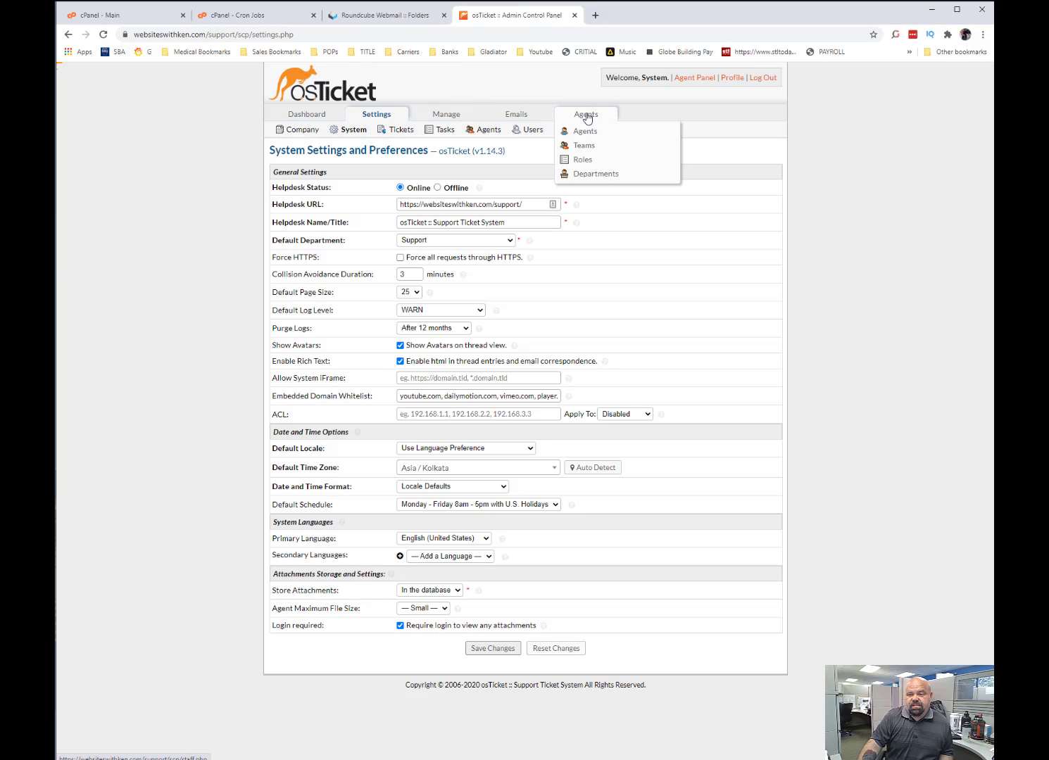
pyautogui.click(584, 117)
pyautogui.click(587, 114)
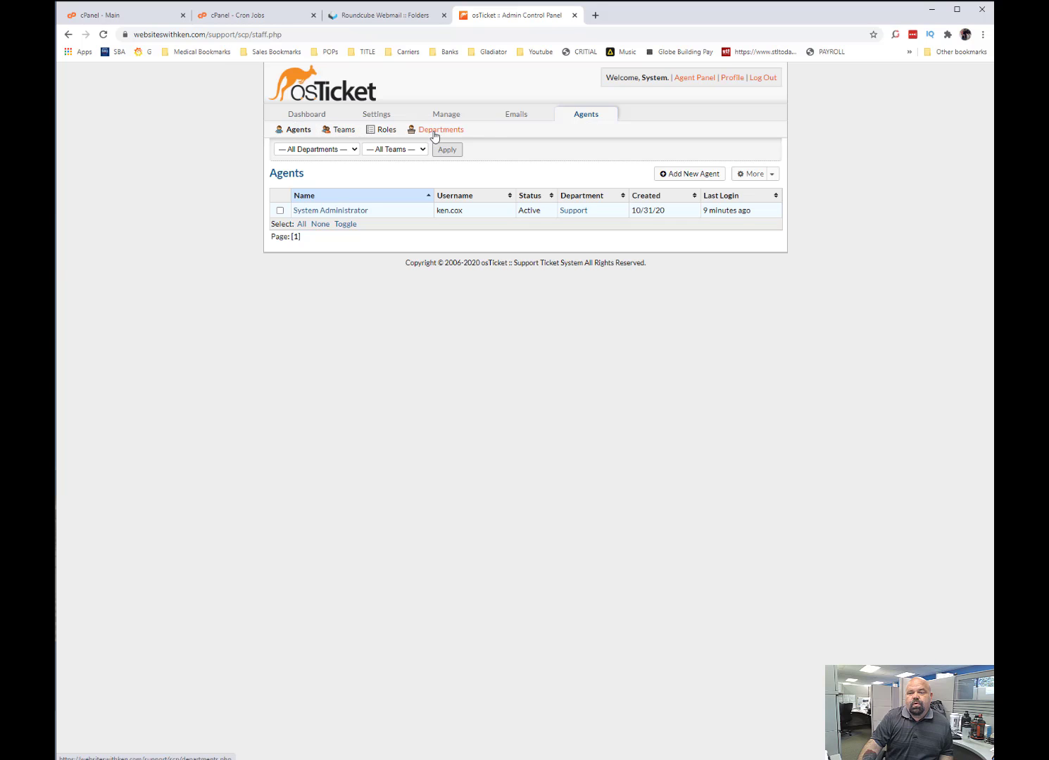
pyautogui.click(345, 131)
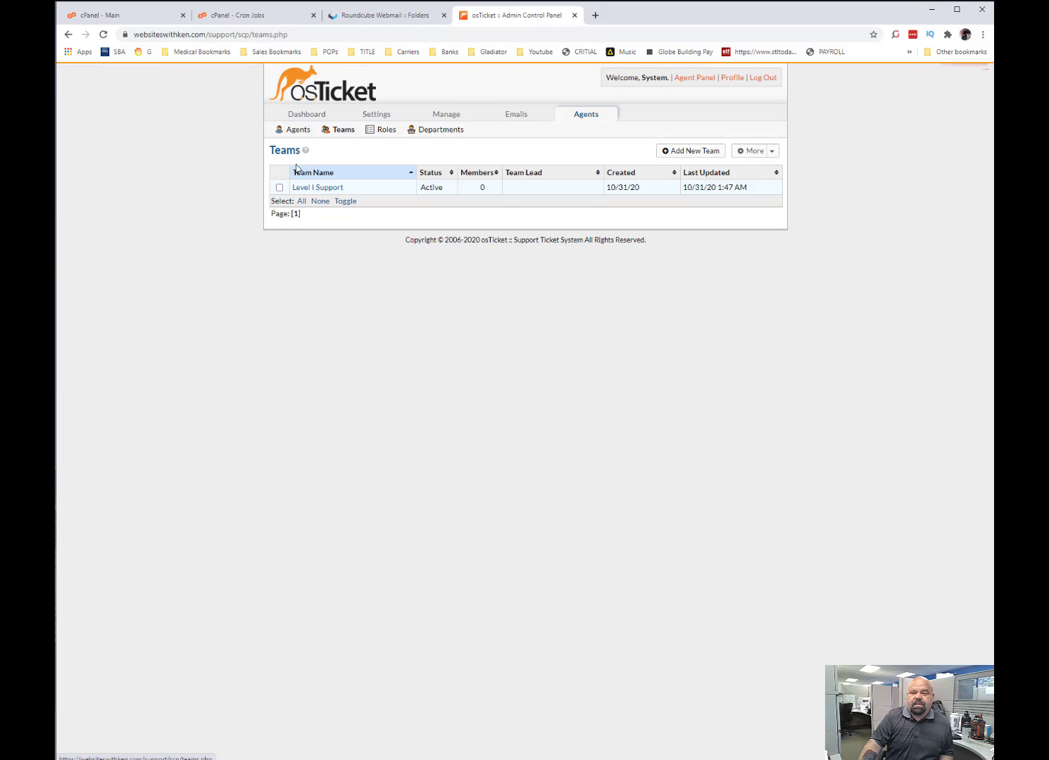
pyautogui.click(299, 131)
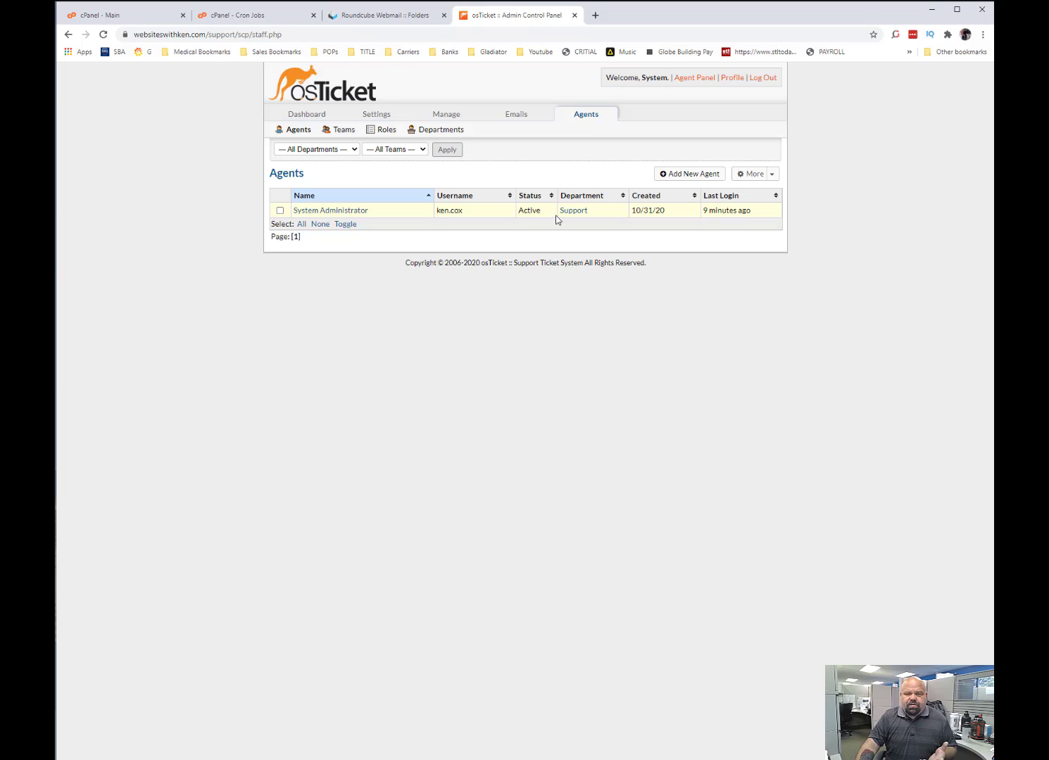
# Open the form for adding a new agent and enable its Administrator setting.
pyautogui.click(692, 176)
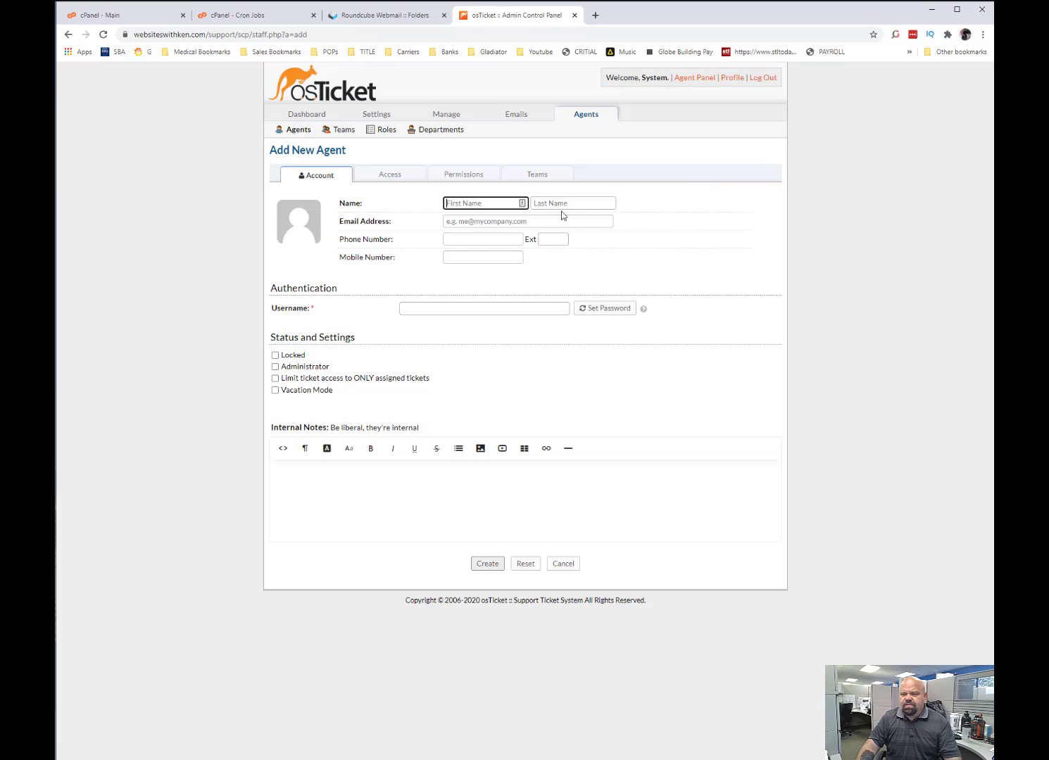
pyautogui.click(475, 221)
pyautogui.click(432, 242)
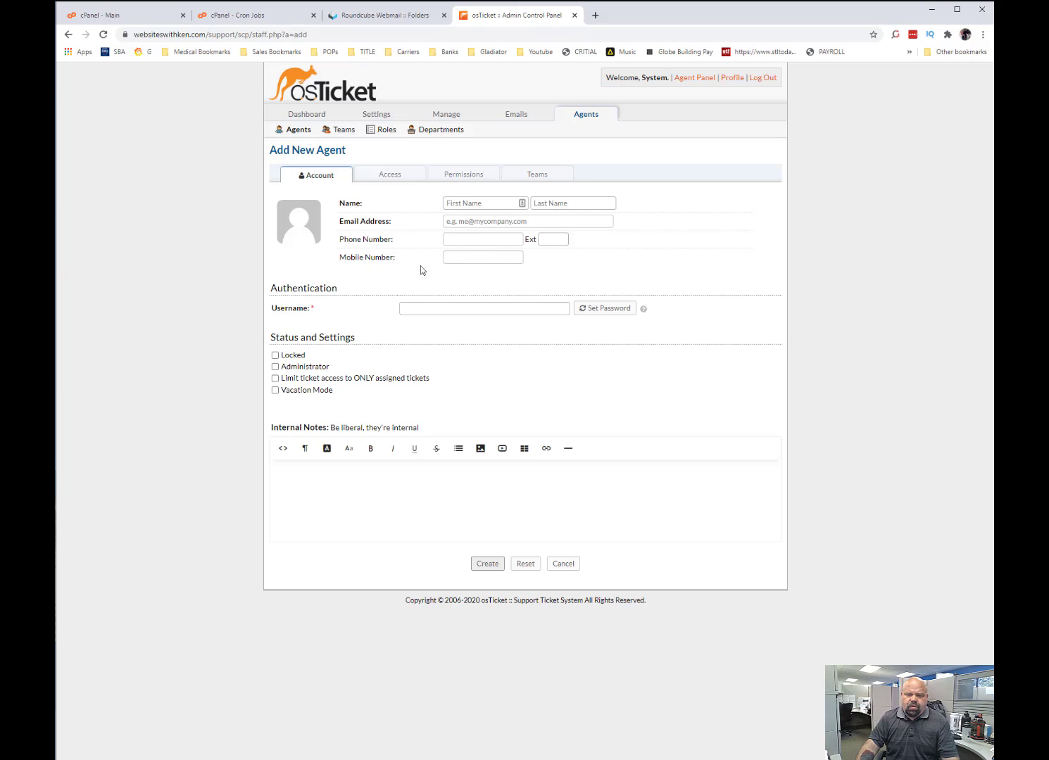
pyautogui.click(276, 366)
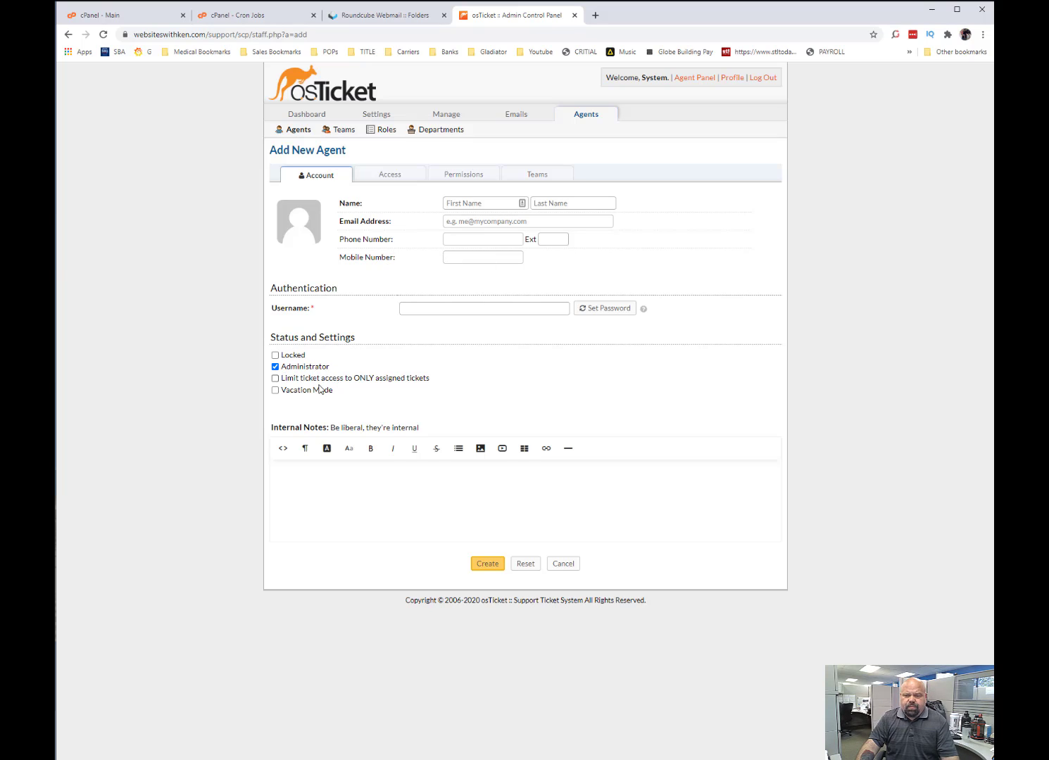
# Abandon the unsaved agent form and load the public support center at the site's /support/ address.
pyautogui.click(377, 17)
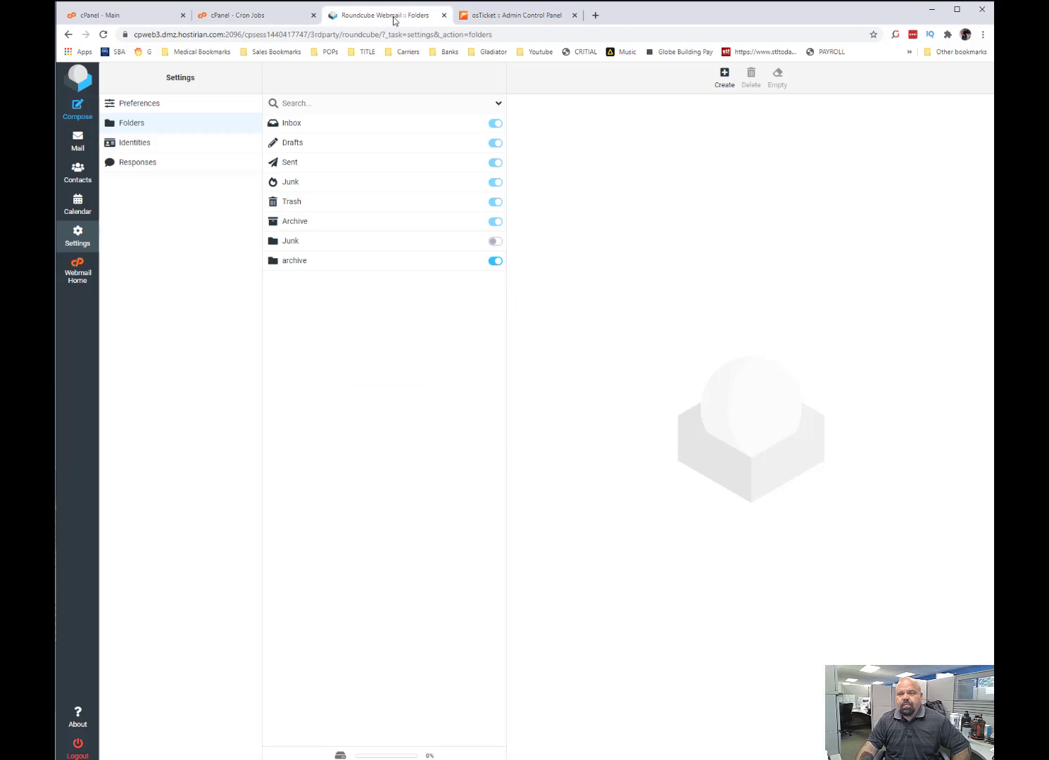
pyautogui.click(513, 16)
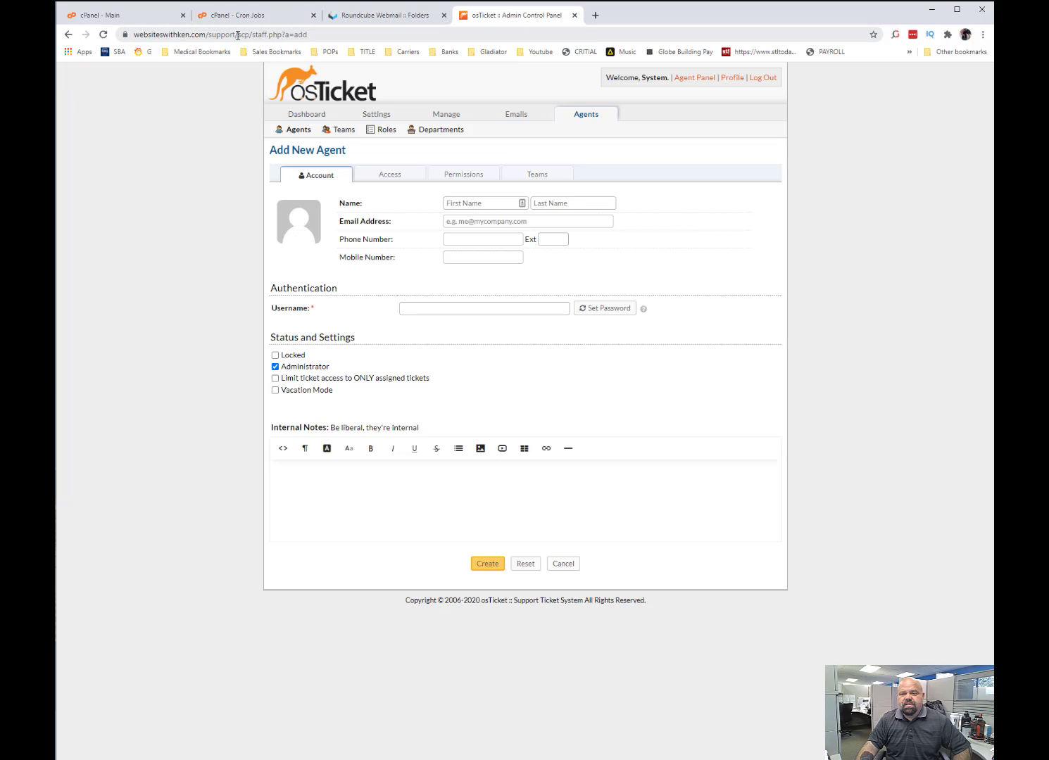
pyautogui.moveTo(239, 35); pyautogui.dragTo(333, 35)
pyautogui.press('BackSpace')
pyautogui.press('Return')
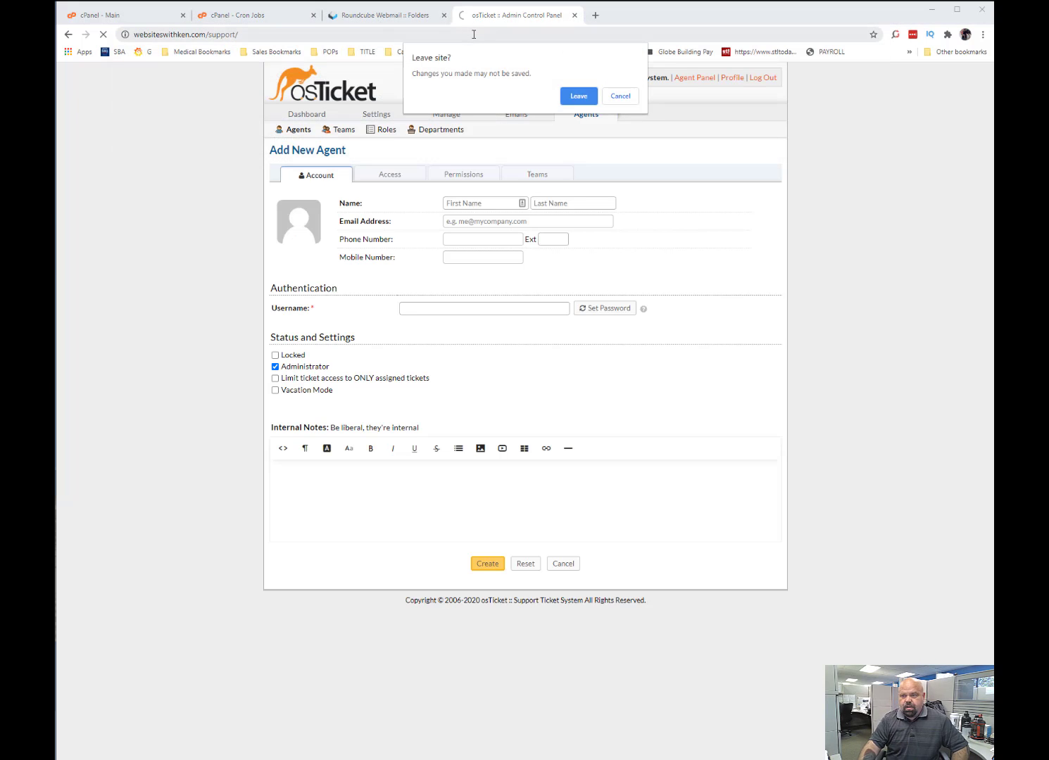
pyautogui.click(581, 94)
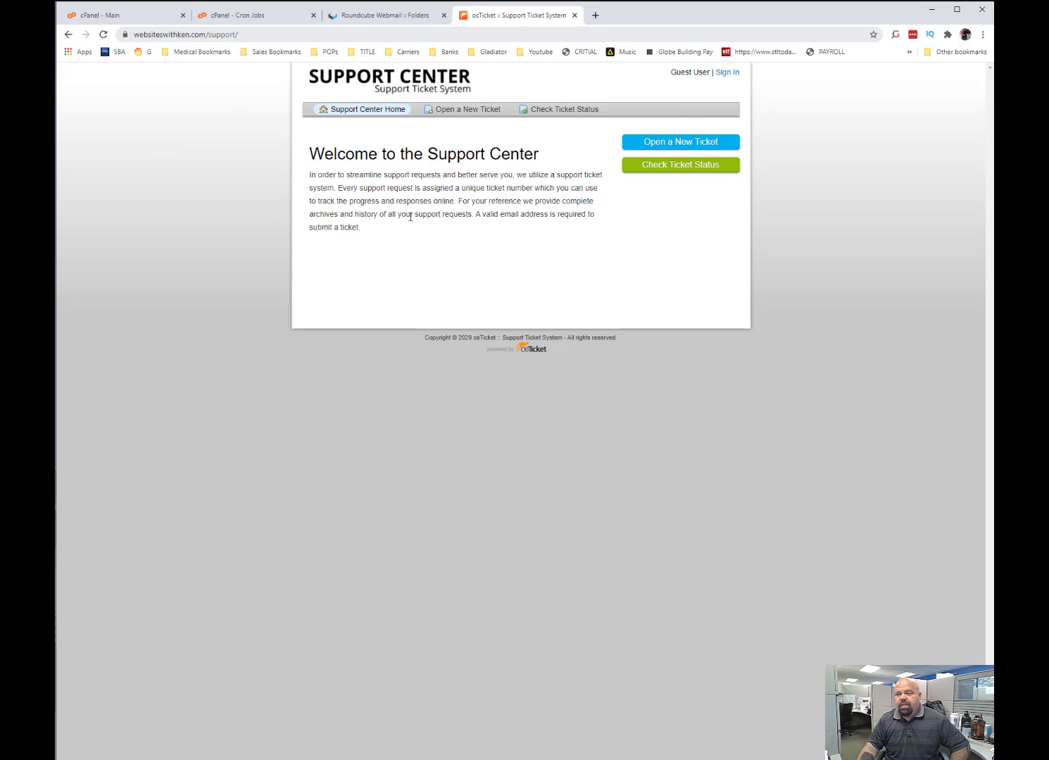
# Examine the support center's new ticket form and the email address and ticket number fields for checking ticket status.
pyautogui.click(681, 144)
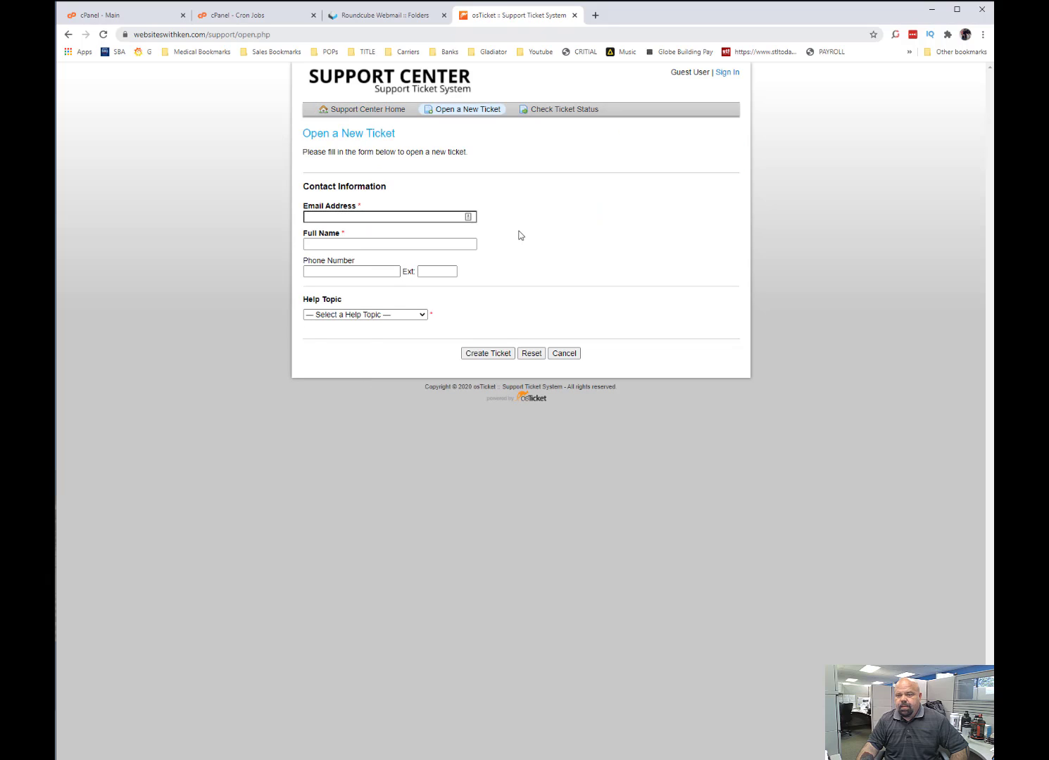
pyautogui.click(367, 112)
pyautogui.click(675, 166)
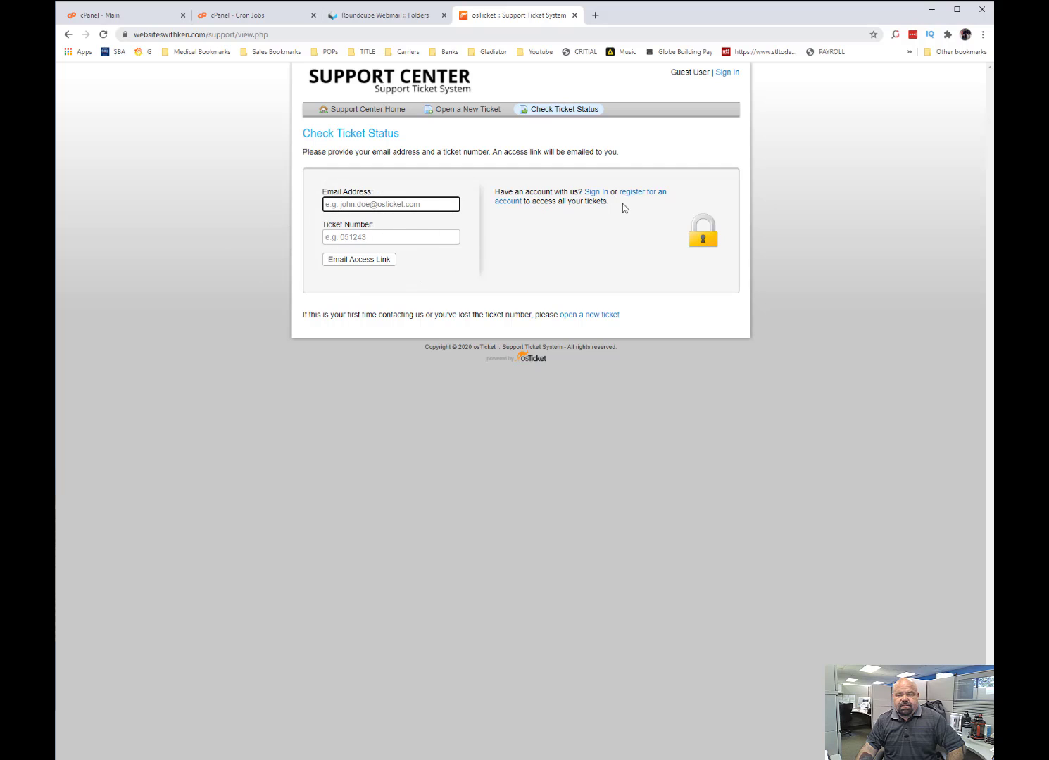
pyautogui.click(416, 238)
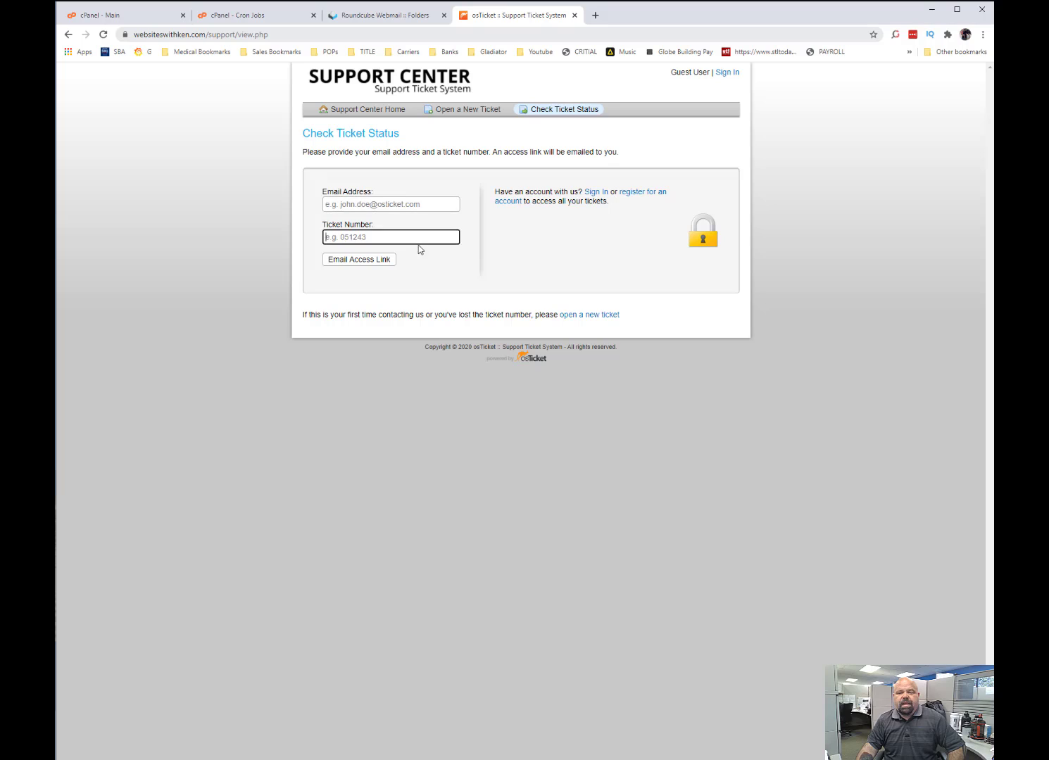
pyautogui.click(376, 202)
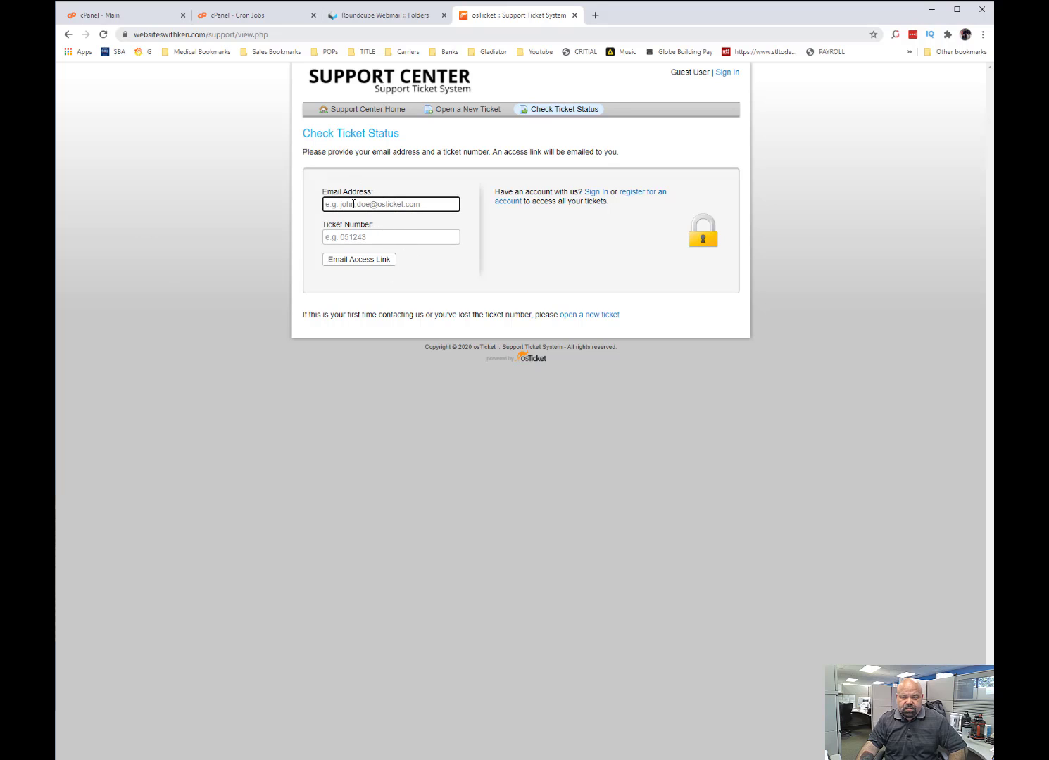
# Open the new ticket form, fill in the customer's email address, full name and phone number, and try to submit it.
pyautogui.click(374, 228)
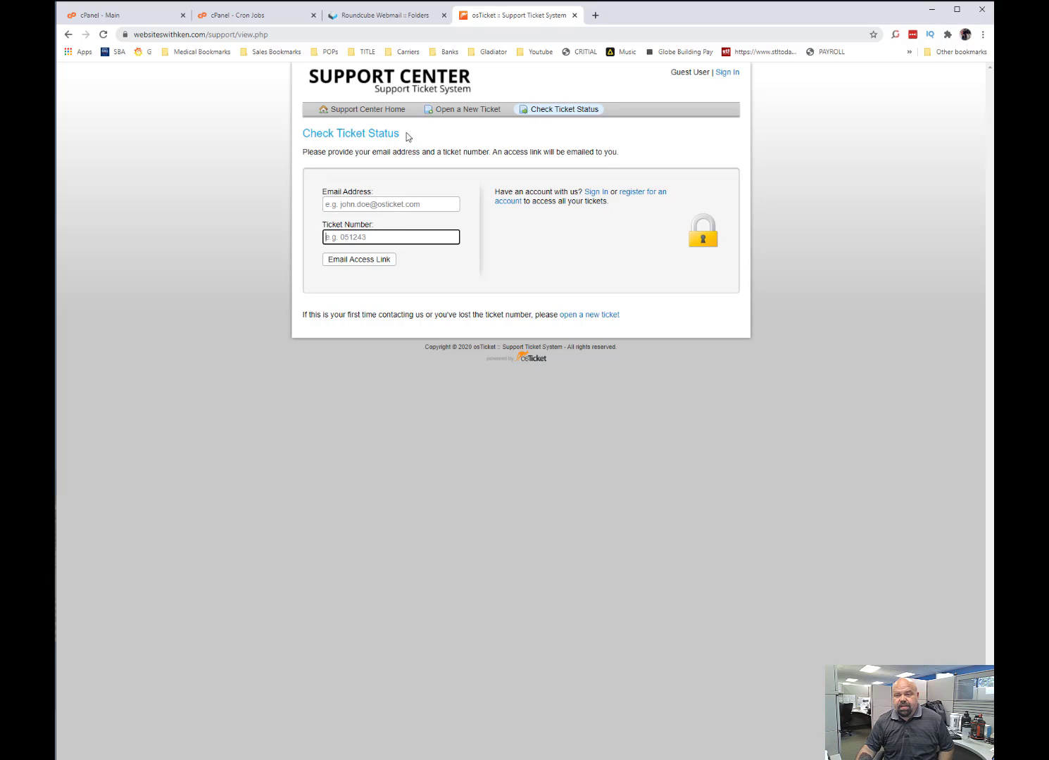
pyautogui.click(465, 116)
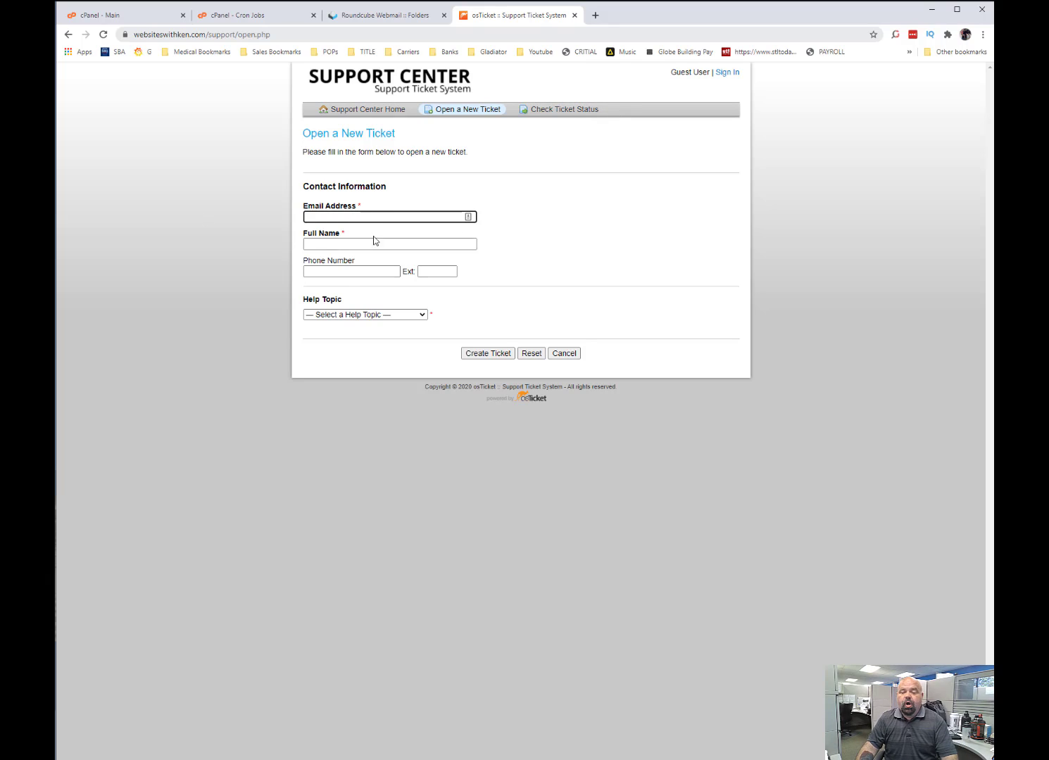
pyautogui.click(350, 244)
pyautogui.click(352, 272)
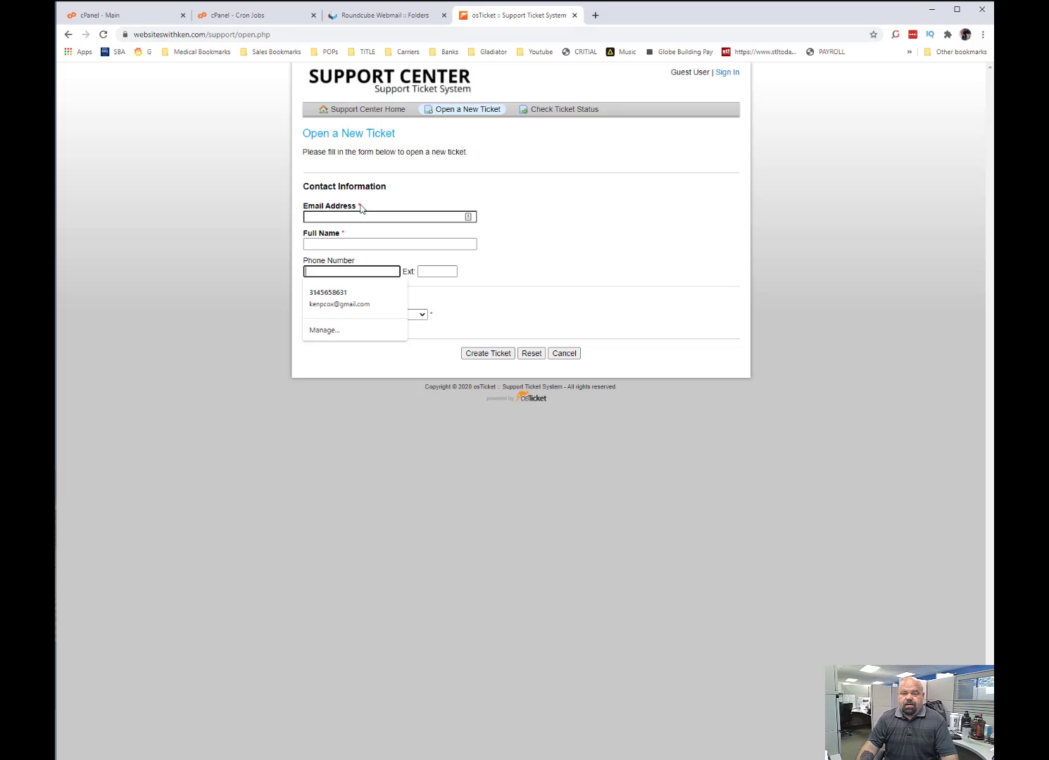
pyautogui.click(379, 215)
pyautogui.click(388, 238)
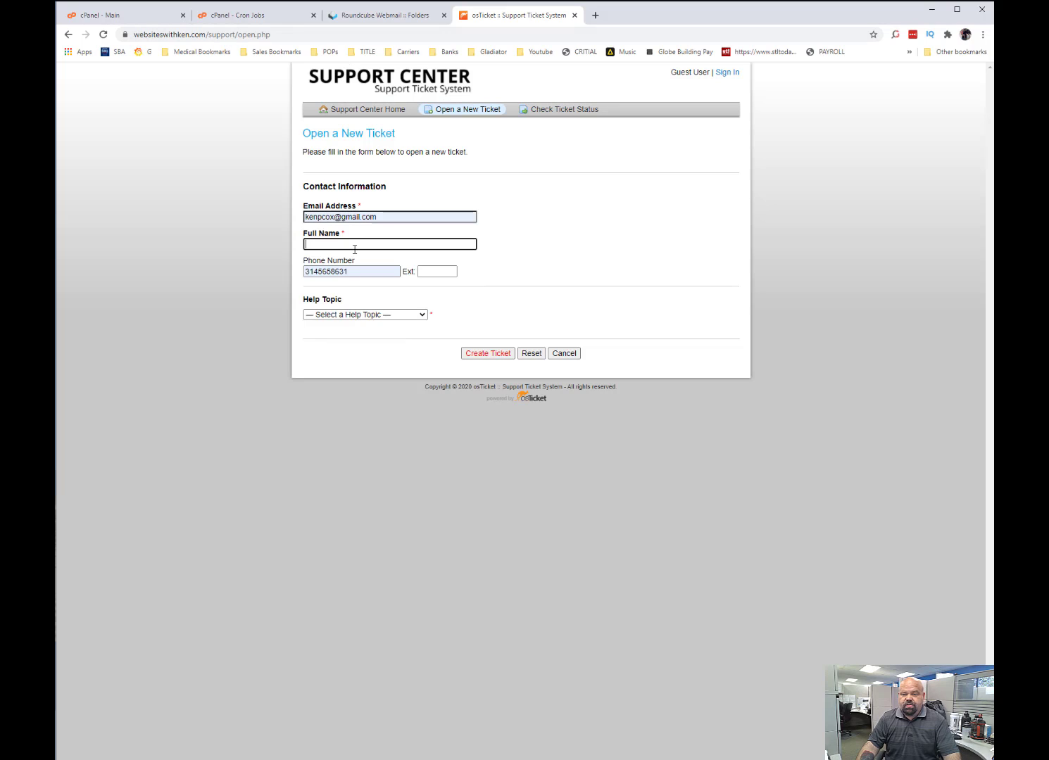
pyautogui.click(357, 244)
pyautogui.write('Ken Cox')
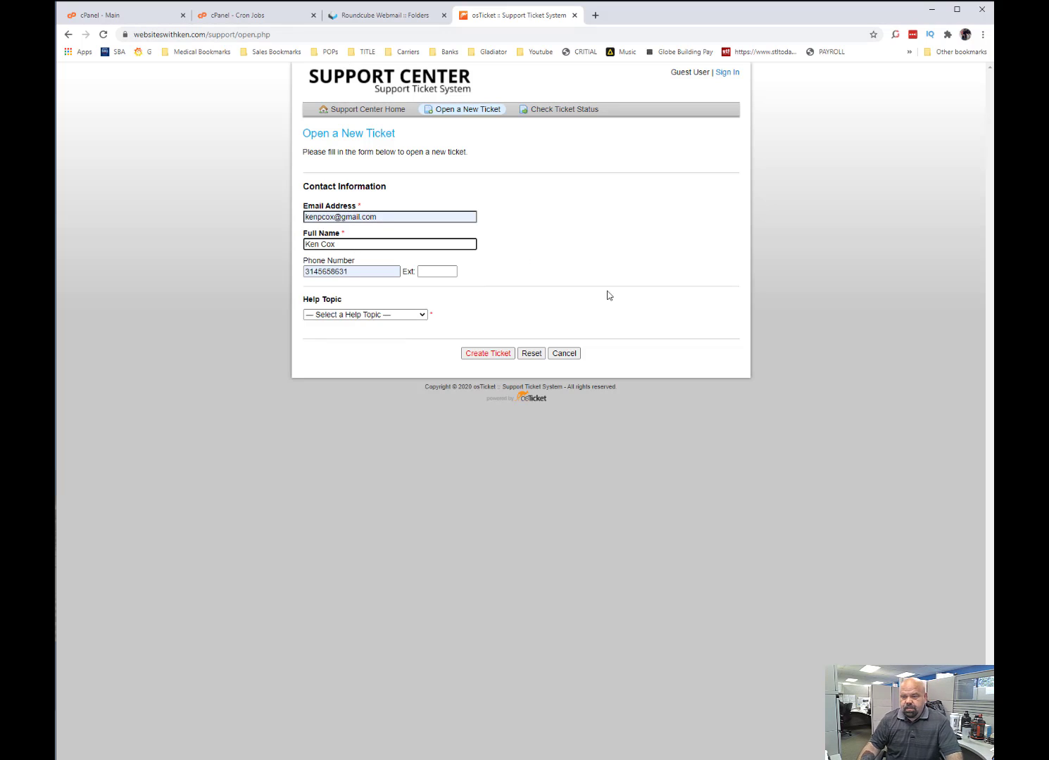
pyautogui.click(499, 356)
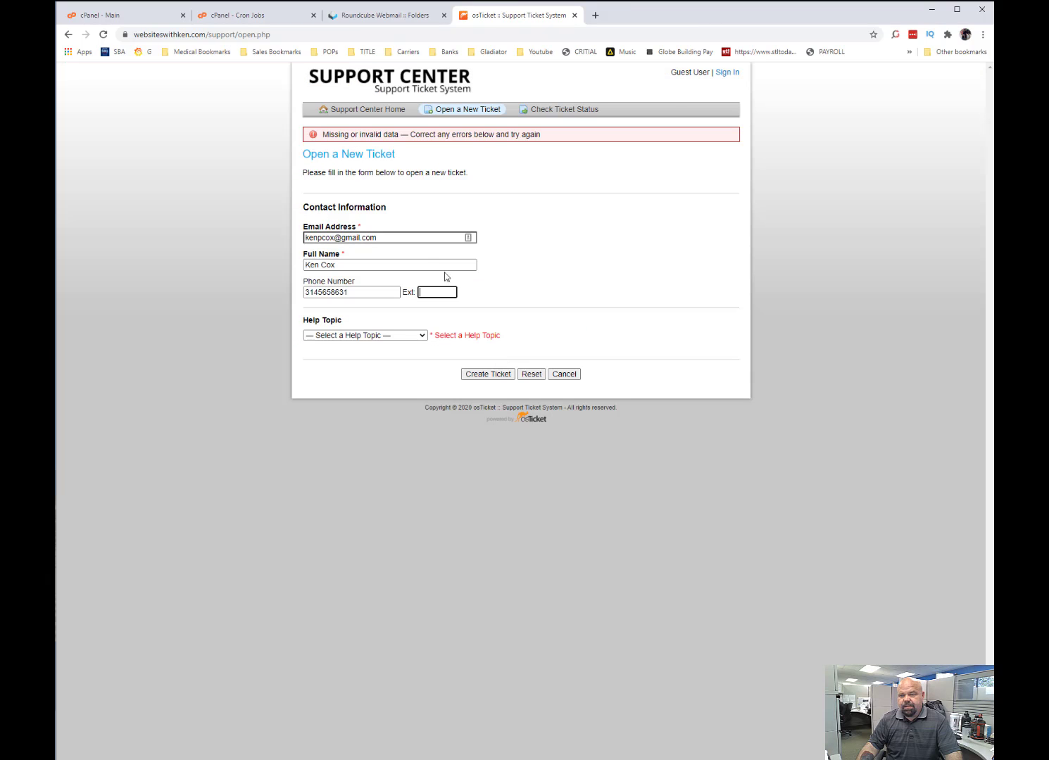
# Choose the General Inquiry help topic, enter the summary "I want some help" and the details "test", and create the ticket.
pyautogui.click(366, 335)
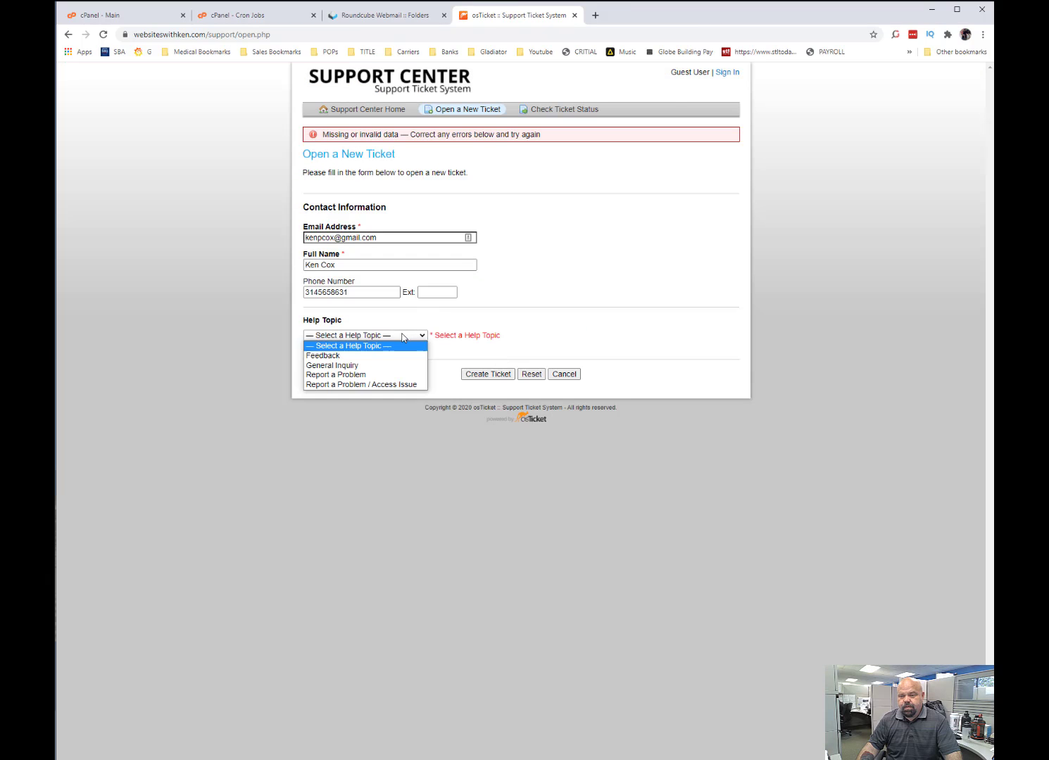
pyautogui.click(365, 364)
pyautogui.click(386, 403)
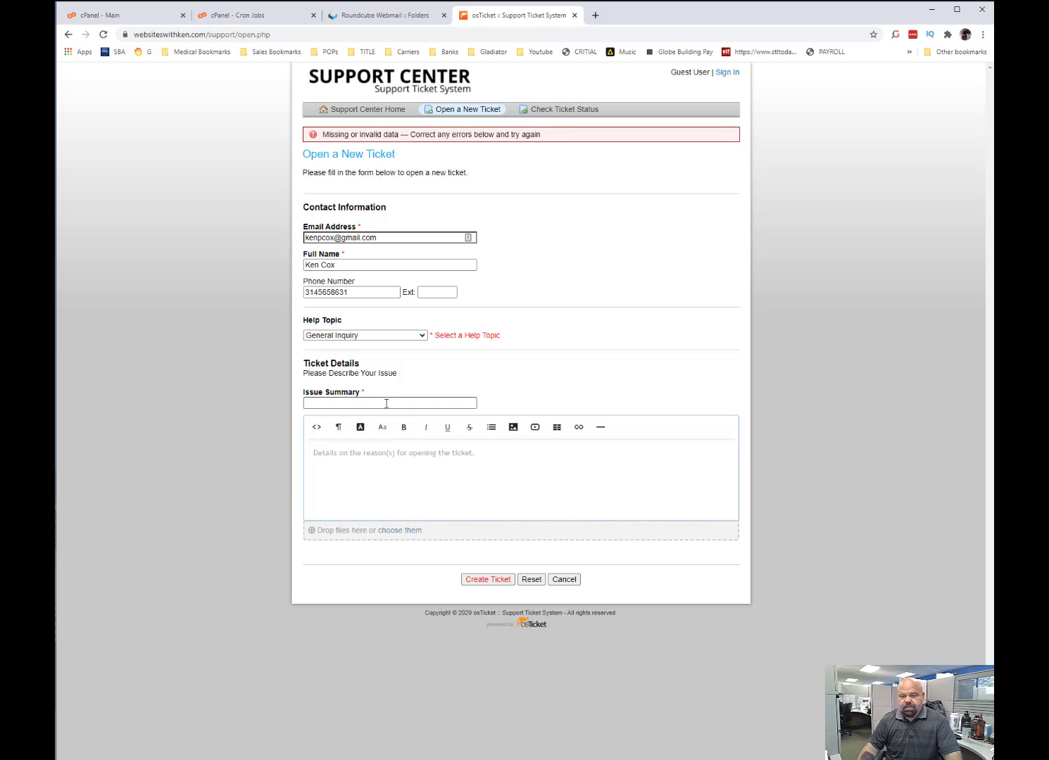
pyautogui.write('I want some help')
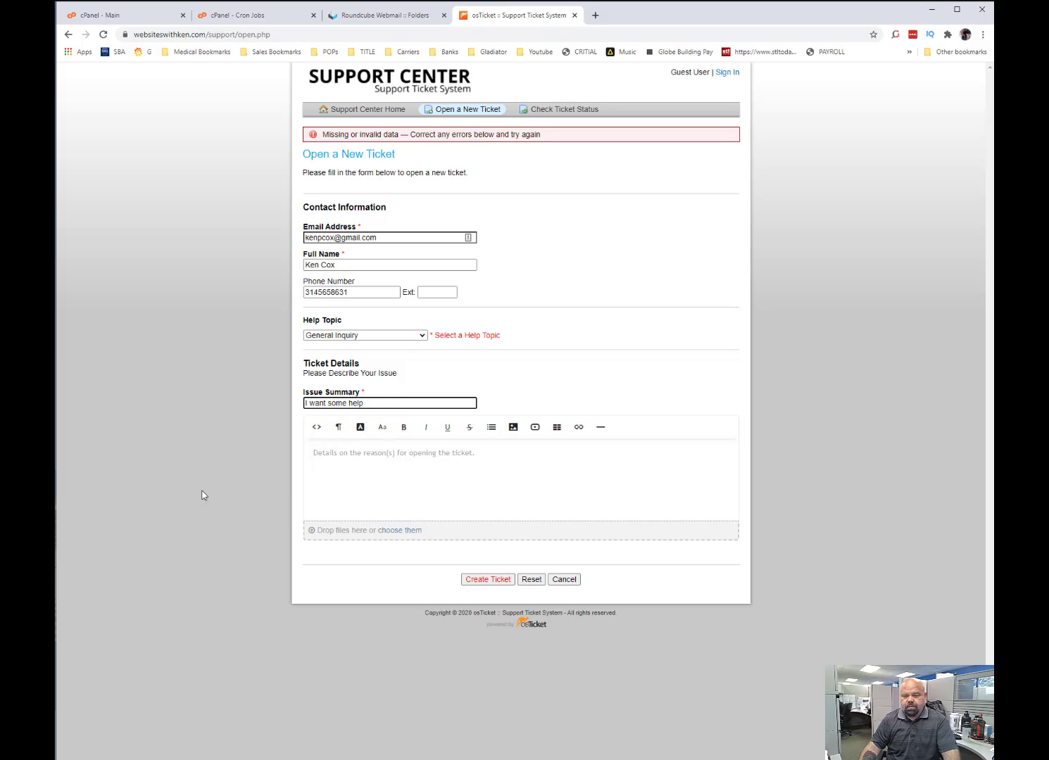
pyautogui.click(383, 495)
pyautogui.write('test')
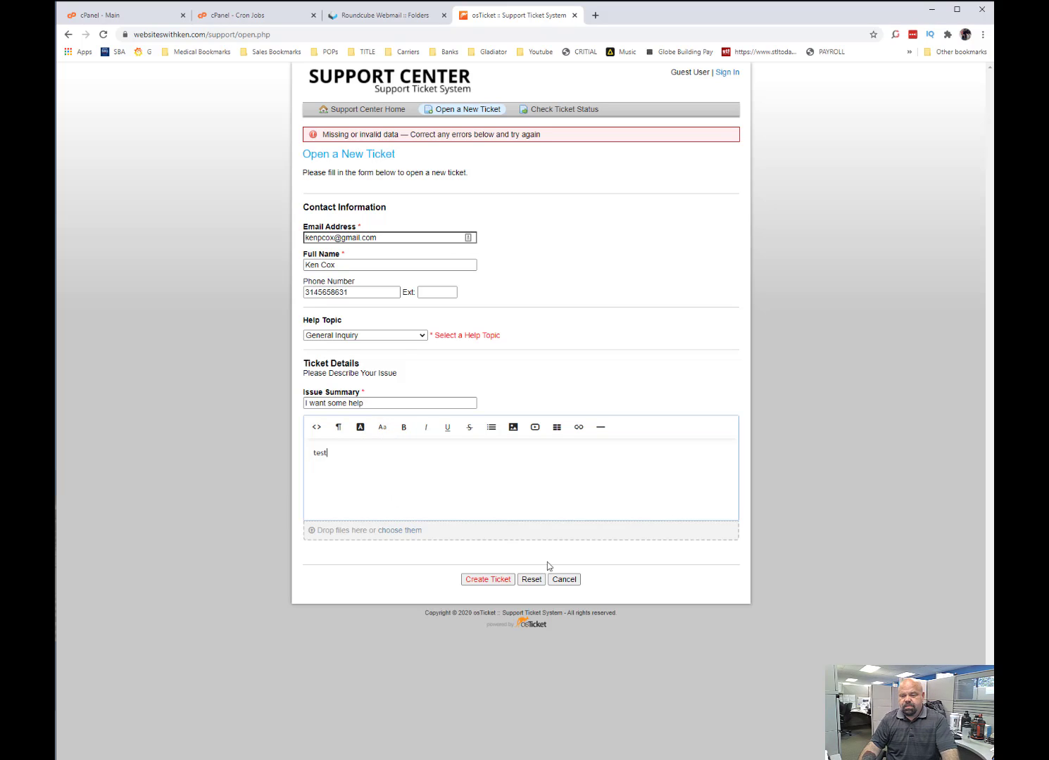
pyautogui.click(495, 600)
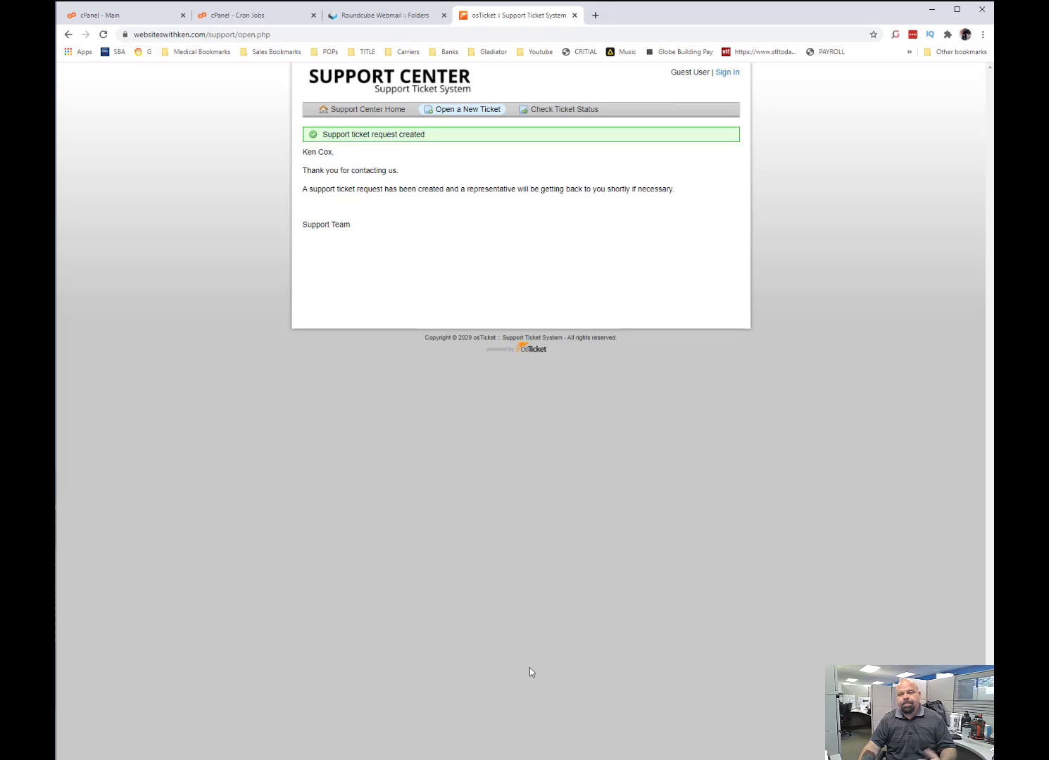
# Load the staff control panel at the site's /support/scp address and open the "I want some help" ticket.
pyautogui.click(247, 34)
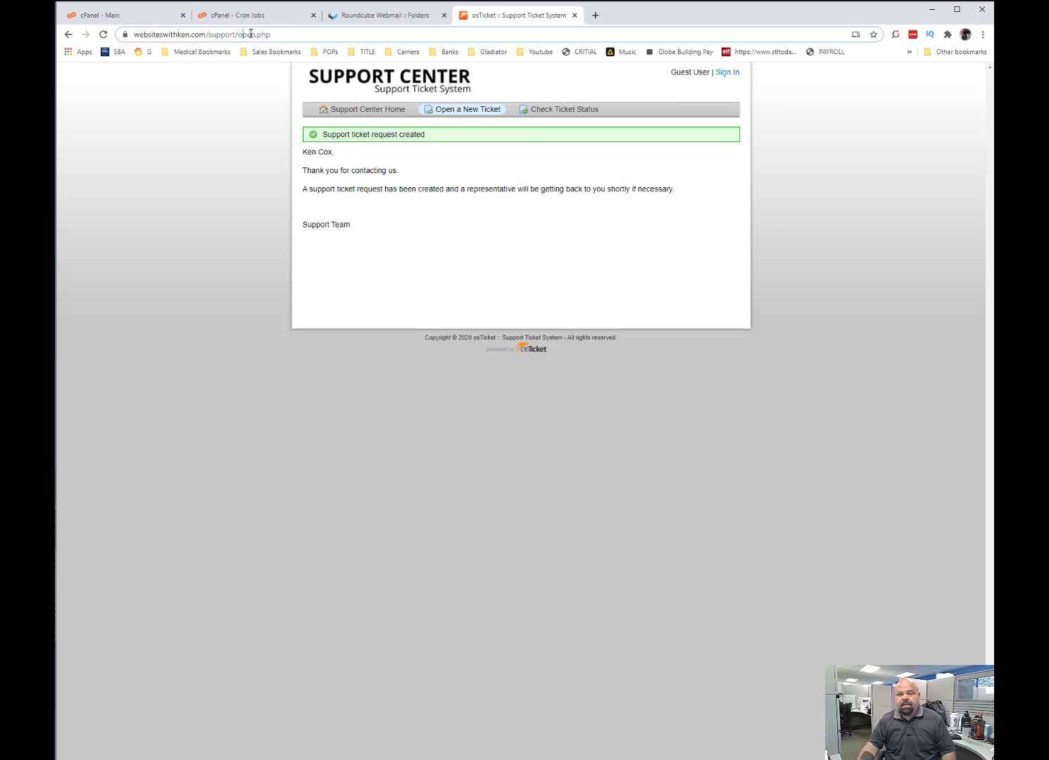
pyautogui.moveTo(270, 34); pyautogui.dragTo(316, 43)
pyautogui.press('BackSpace')
pyautogui.write('scp')
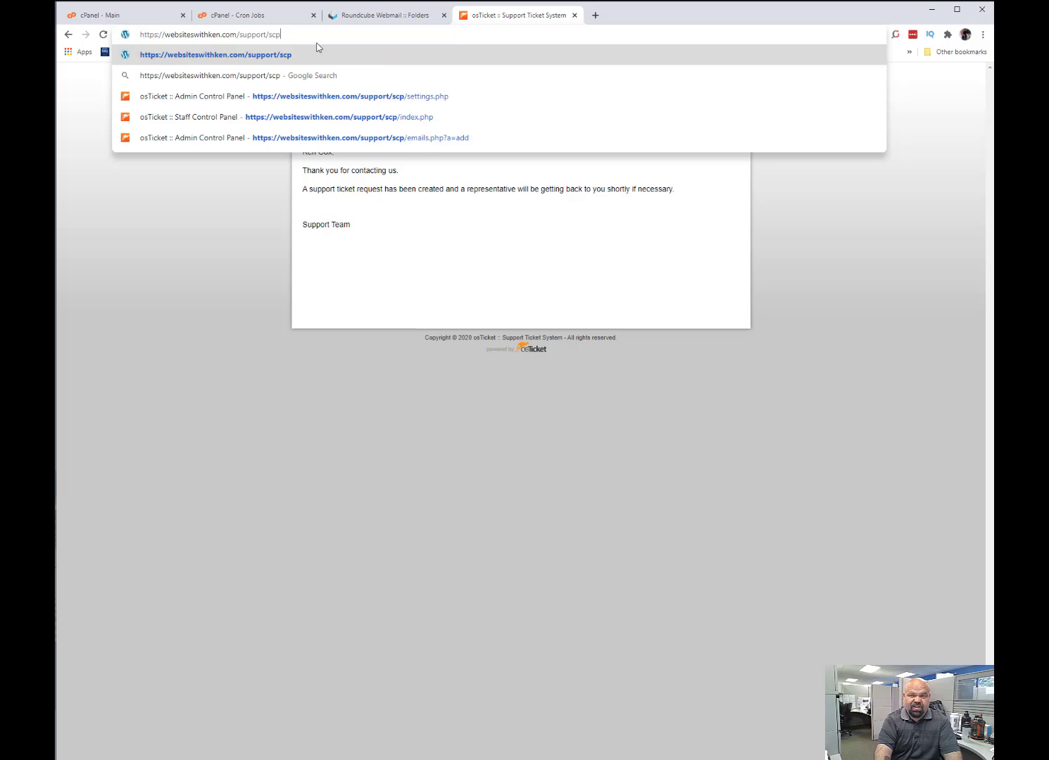
pyautogui.press('Return')
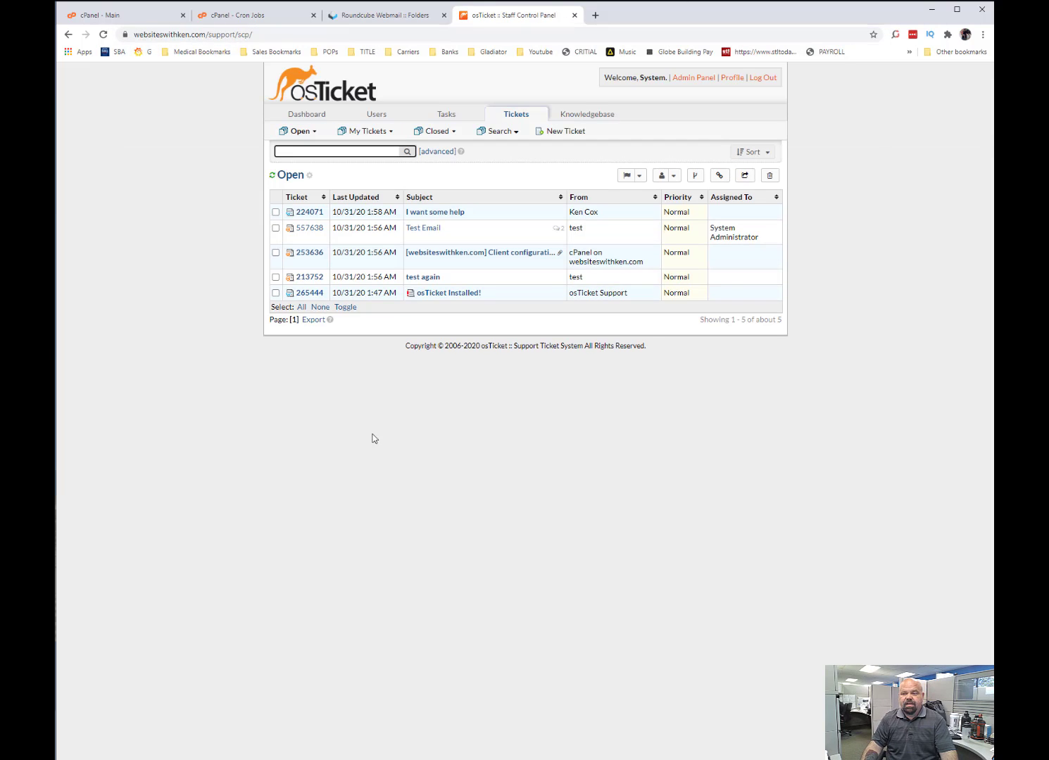
pyautogui.click(443, 213)
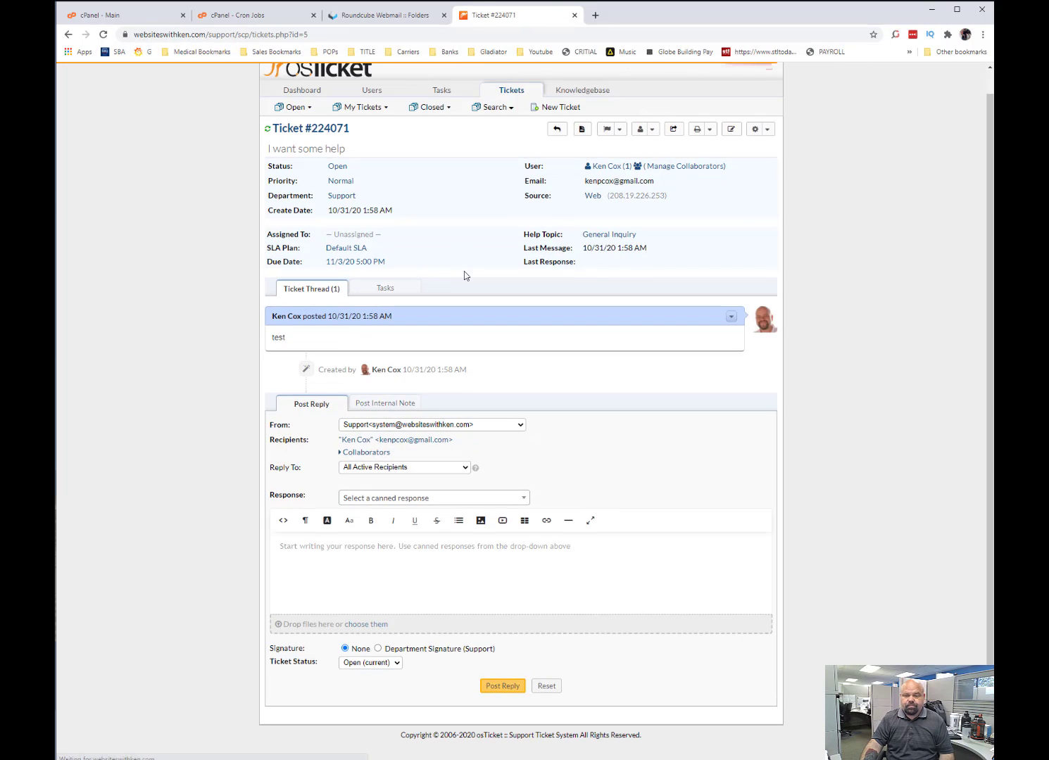
# Post the reply "test this was fun" on the "I want some help" ticket.
pyautogui.click(368, 553)
pyautogui.write('t')
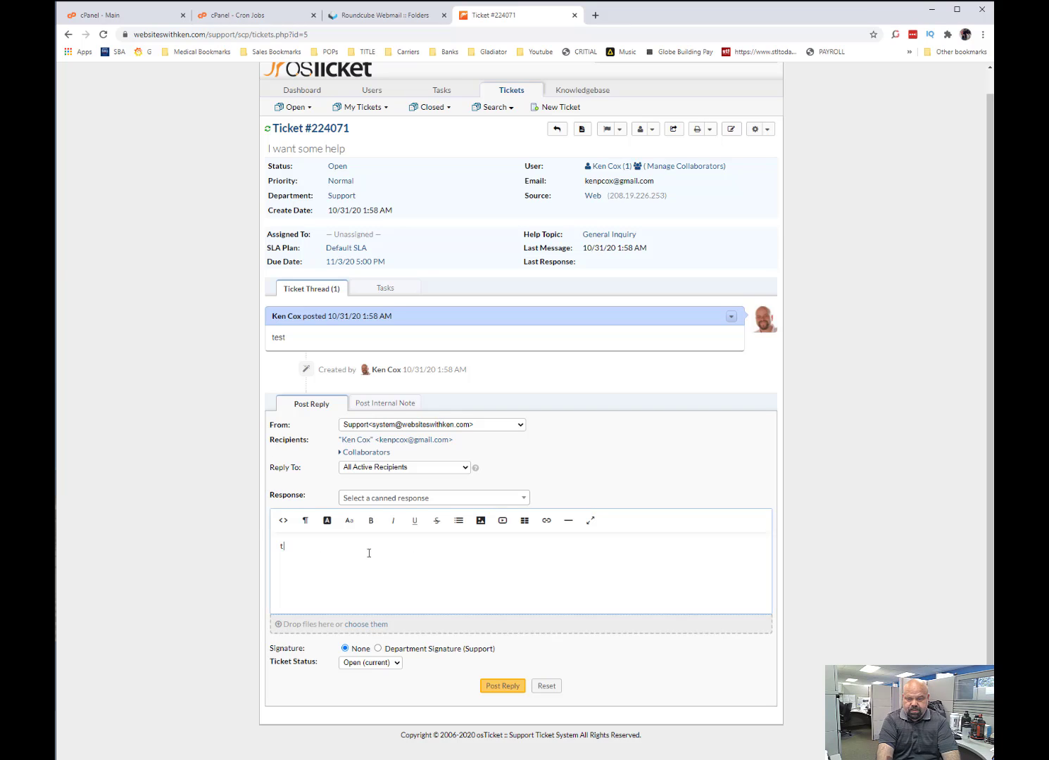
pyautogui.write('est this was fun')
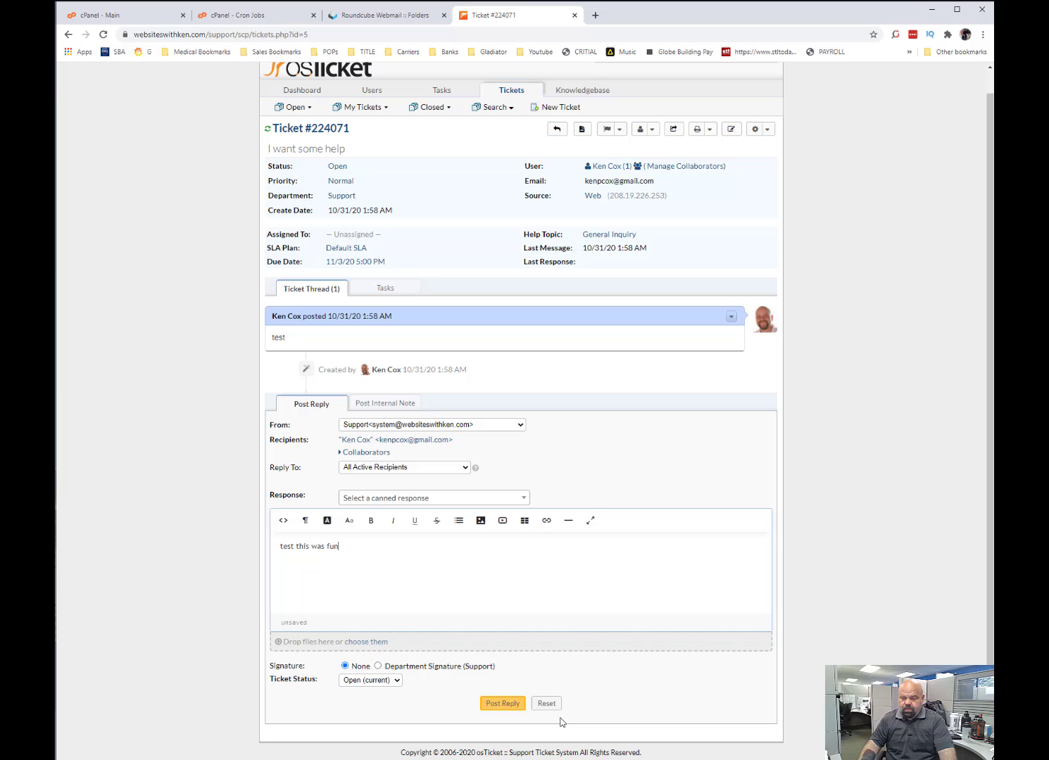
pyautogui.click(502, 703)
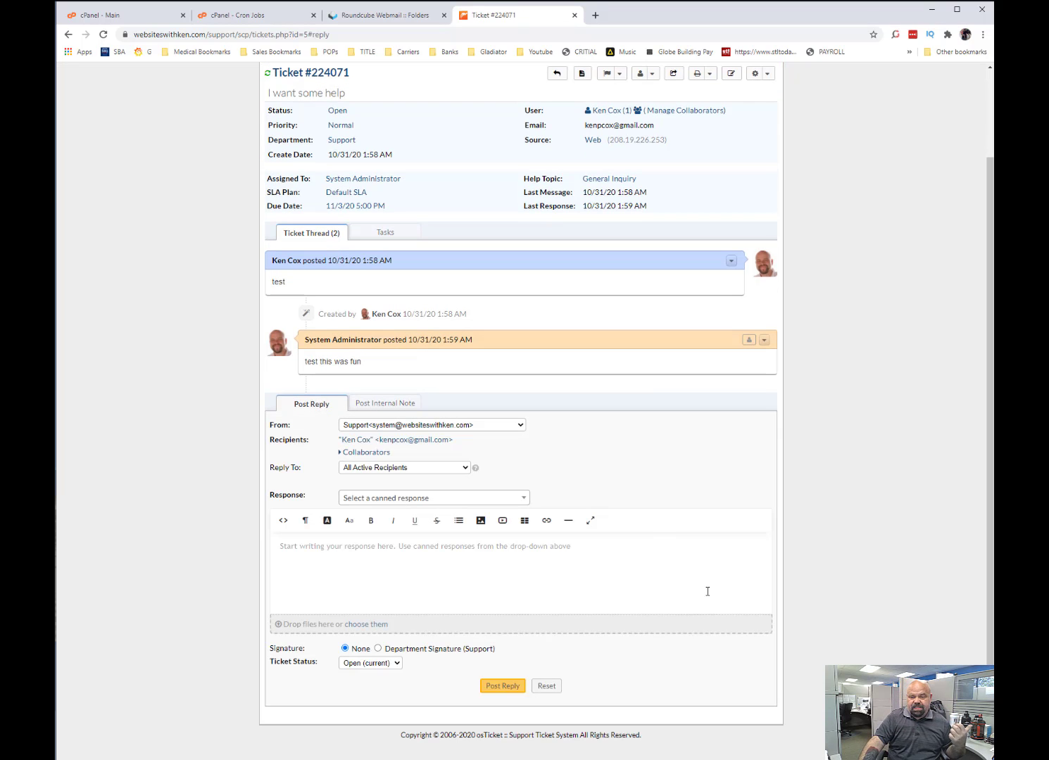
# Post an internal note on the ticket addressing the agent by first name with "work on this when you get home.".
pyautogui.click(371, 406)
pyautogui.click(298, 565)
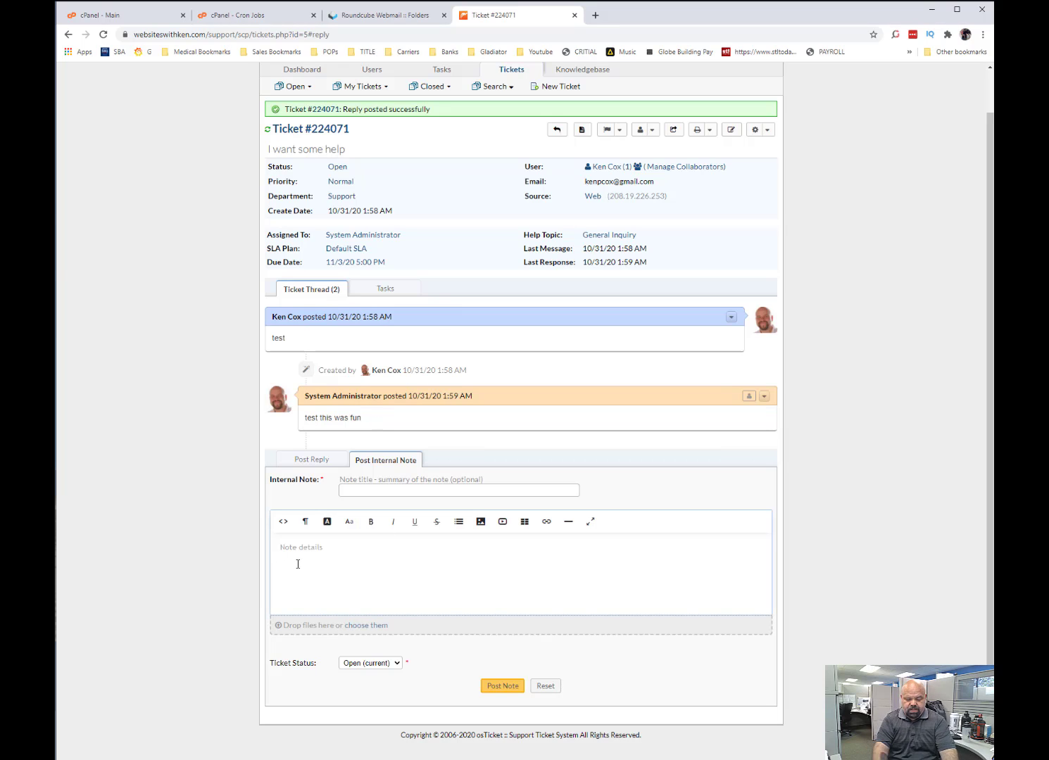
pyautogui.write('Ken work on ')
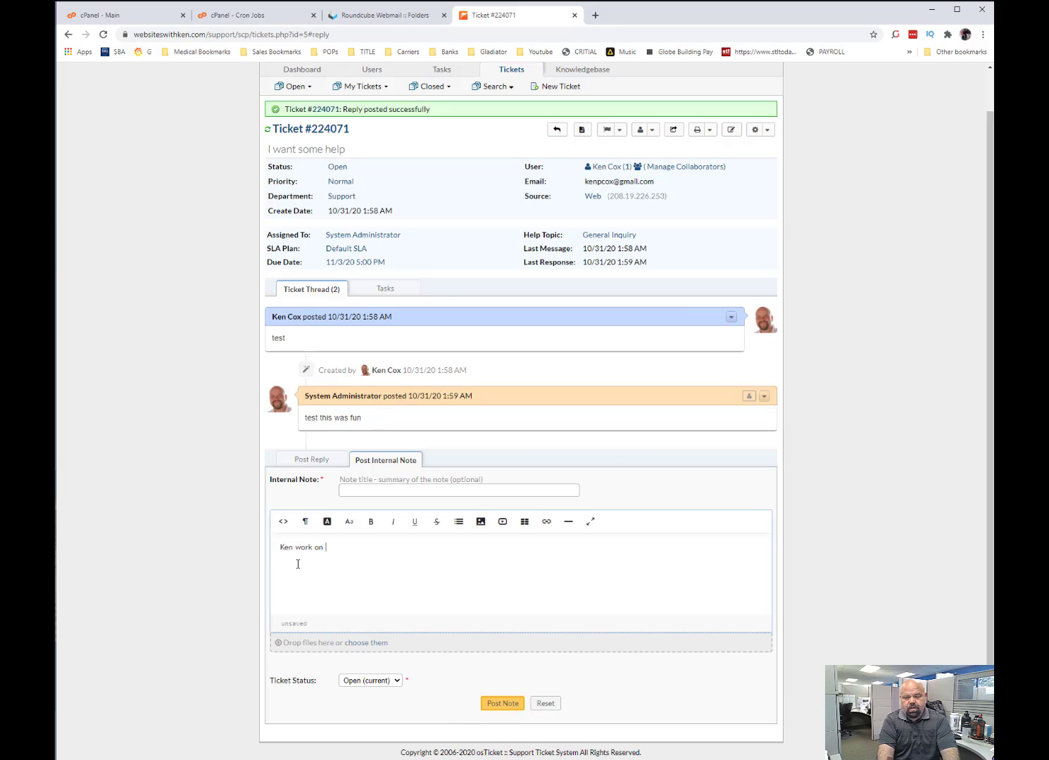
pyautogui.write('this when you get home.')
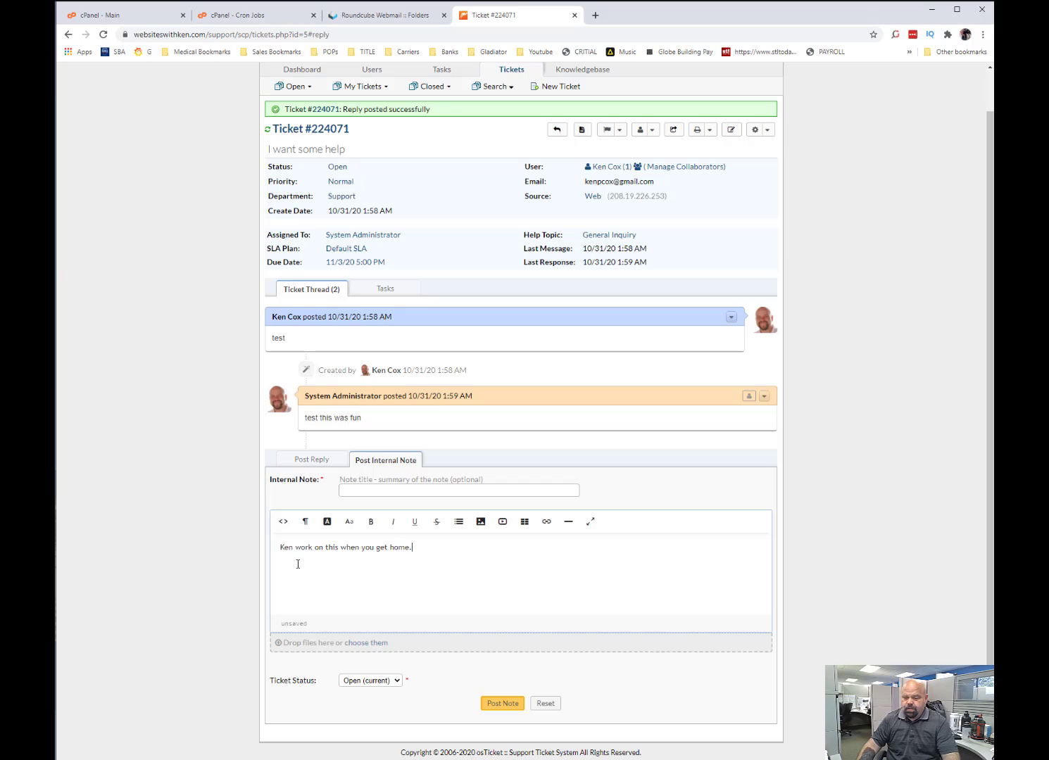
pyautogui.click(490, 712)
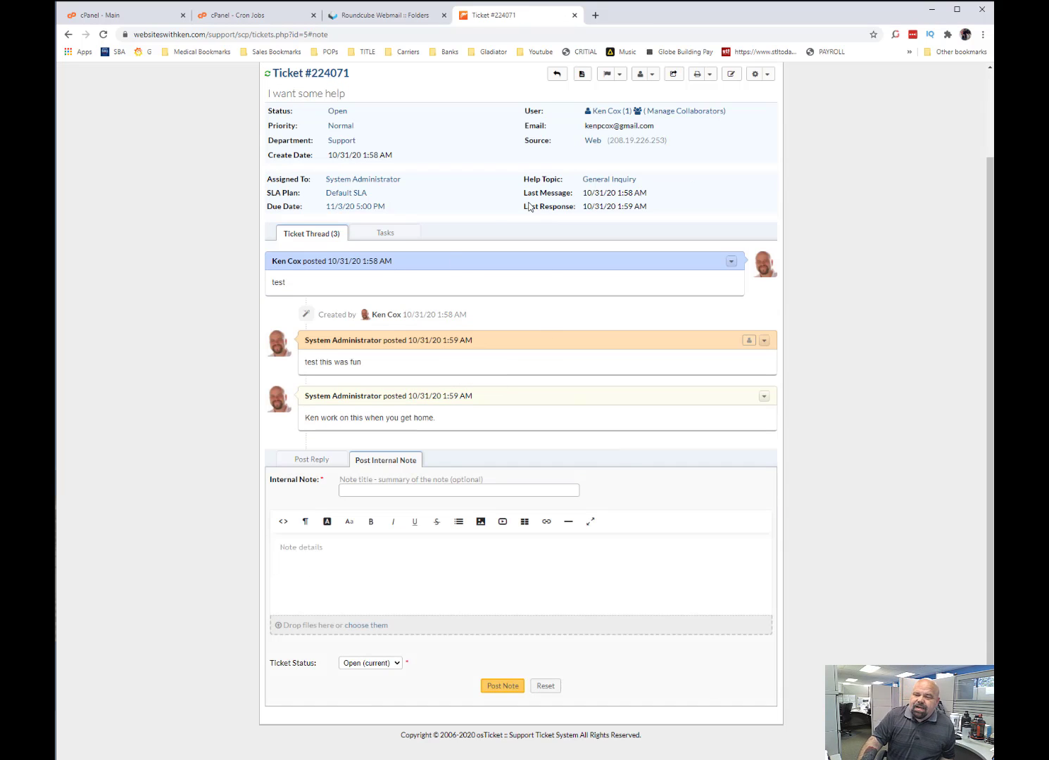
# Return to the ticket list, open the "Test Email" ticket and examine its options for assigning to an agent or team.
pyautogui.scroll(2, 321, 262)
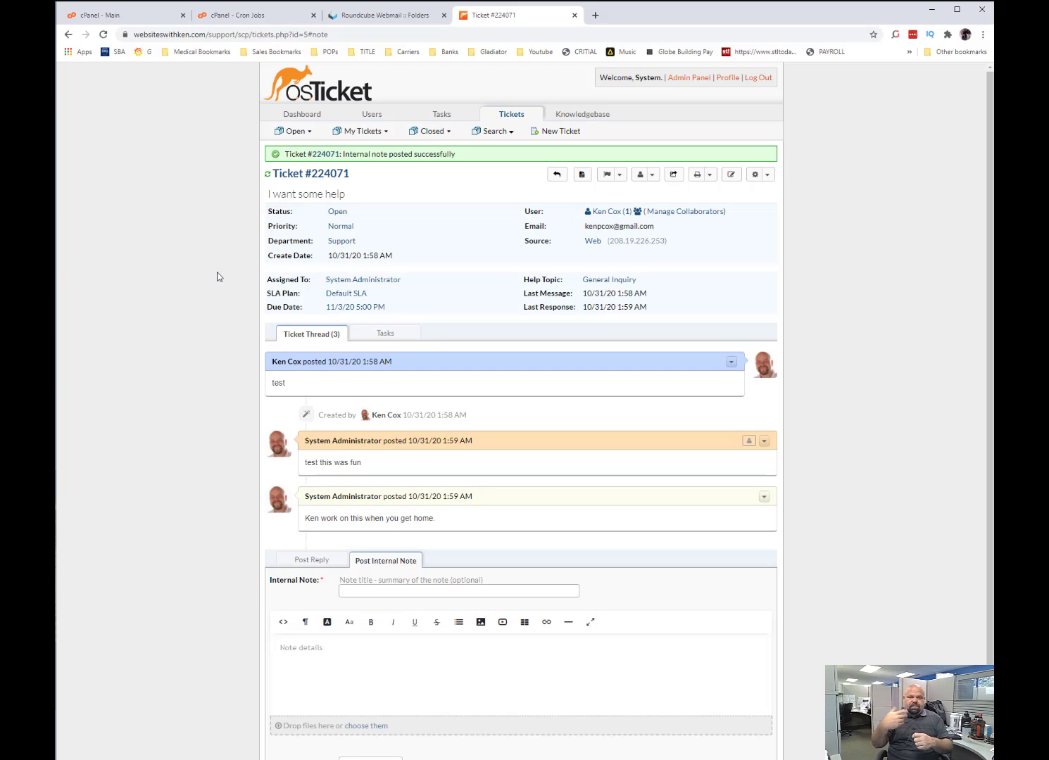
pyautogui.click(341, 83)
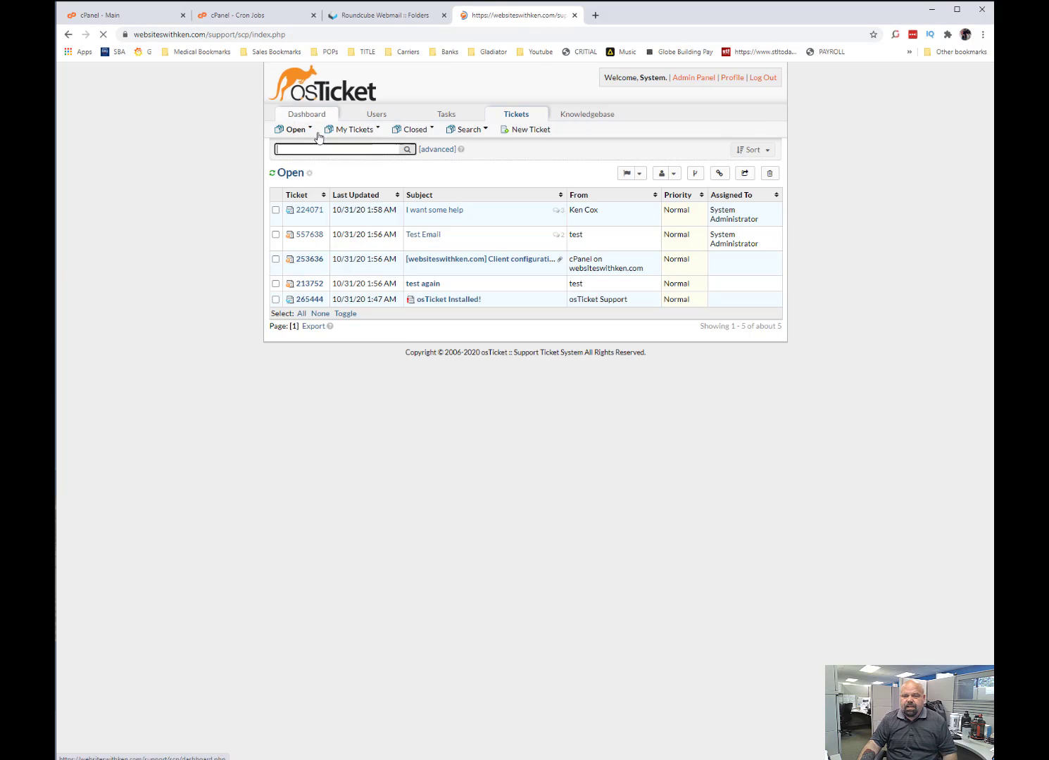
pyautogui.click(275, 237)
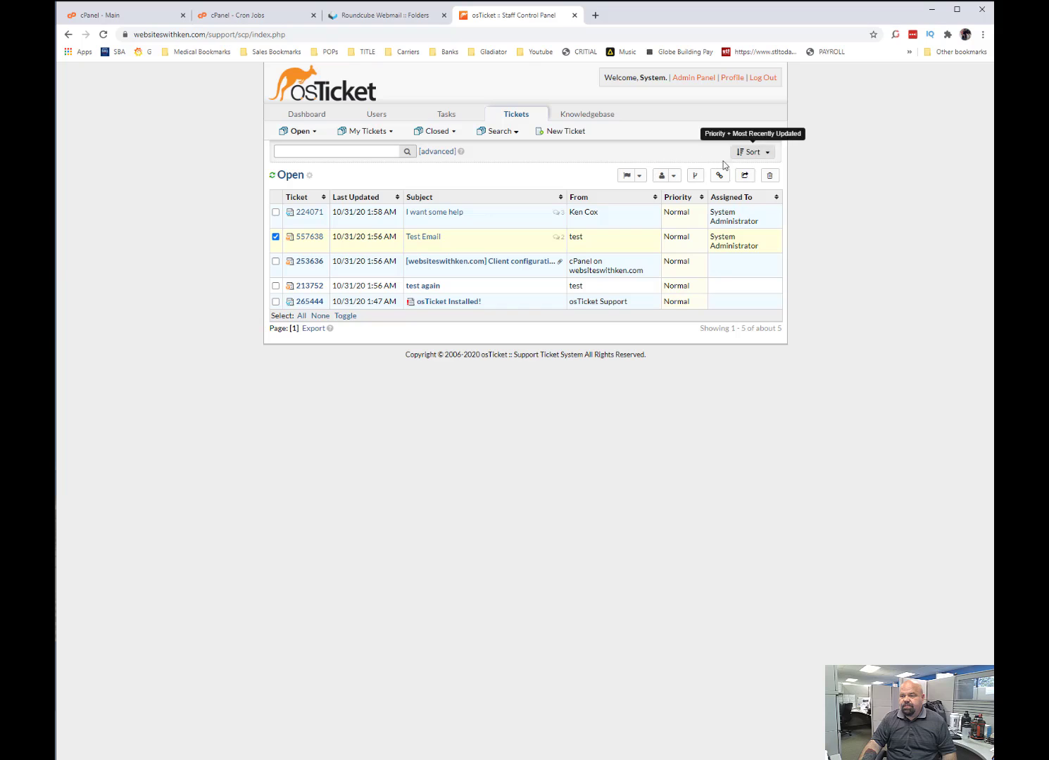
pyautogui.click(419, 237)
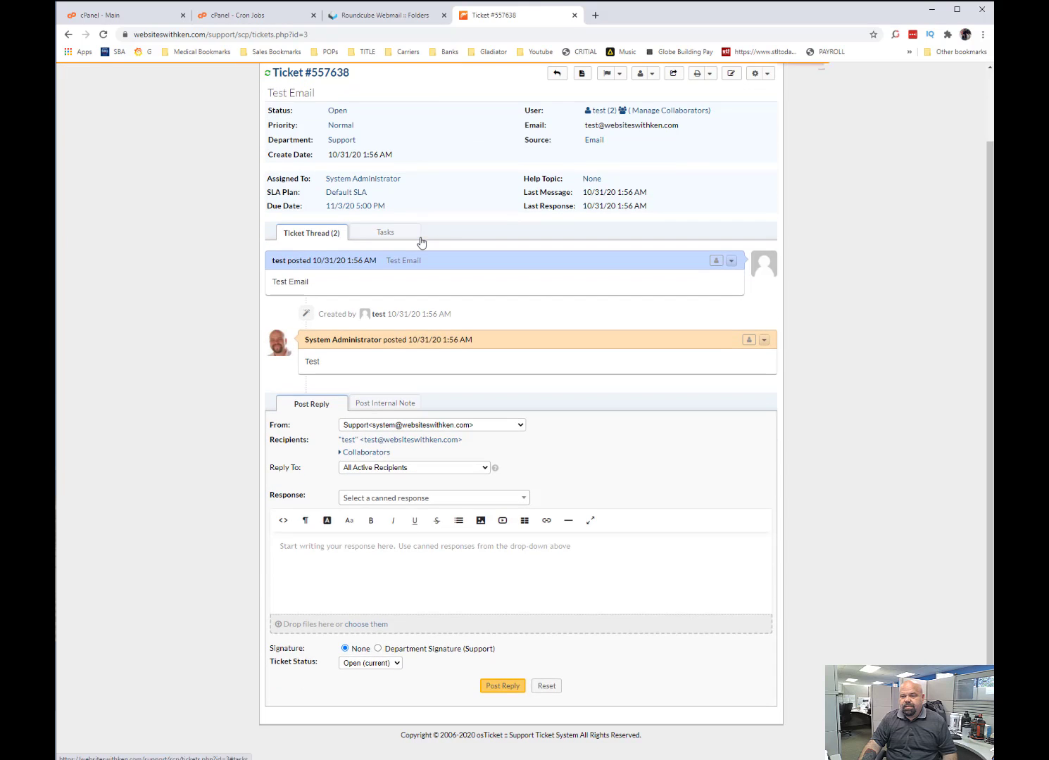
pyautogui.scroll(1, 534, 331)
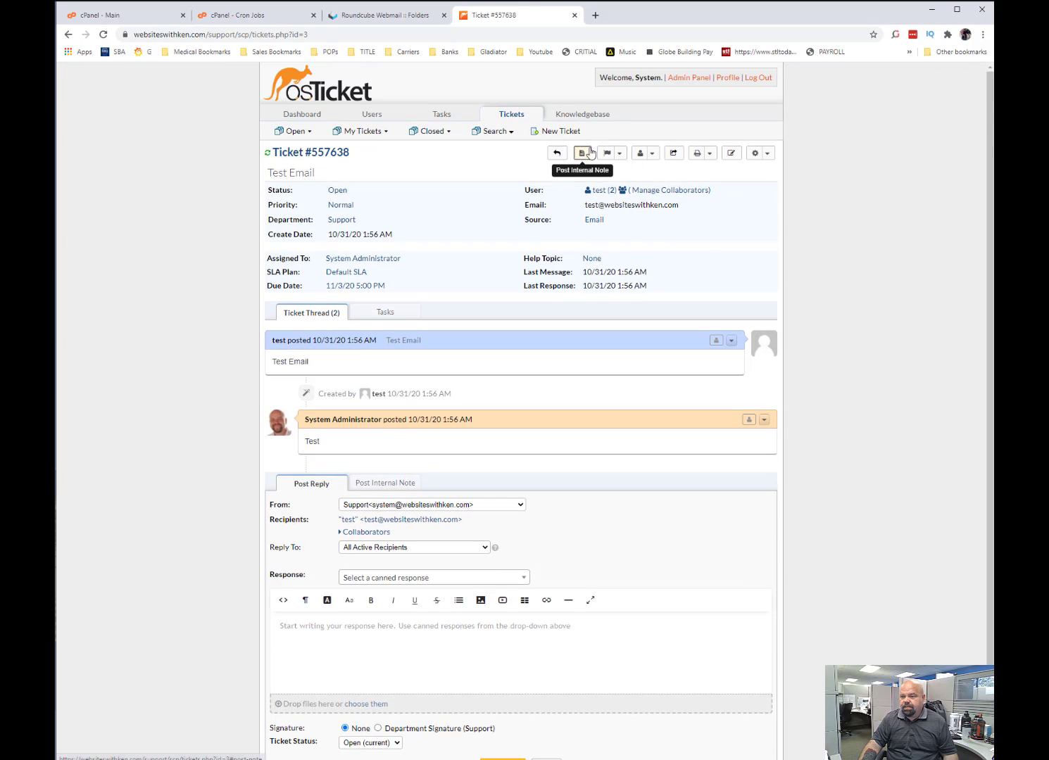
pyautogui.click(637, 154)
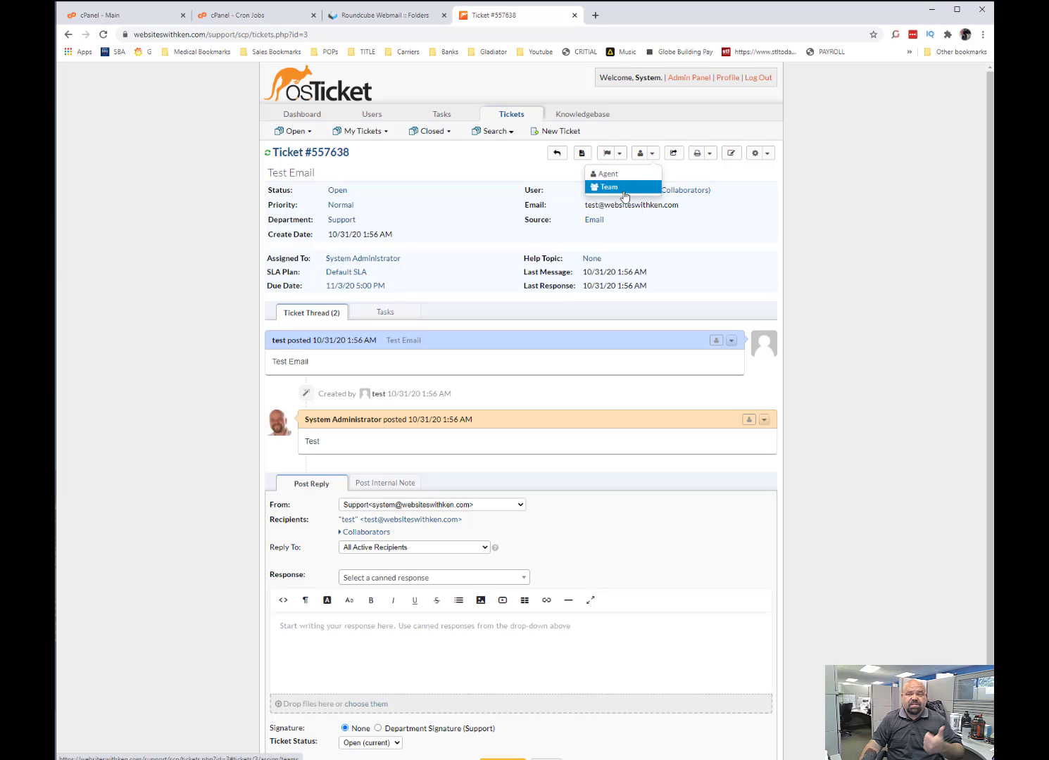
pyautogui.click(654, 158)
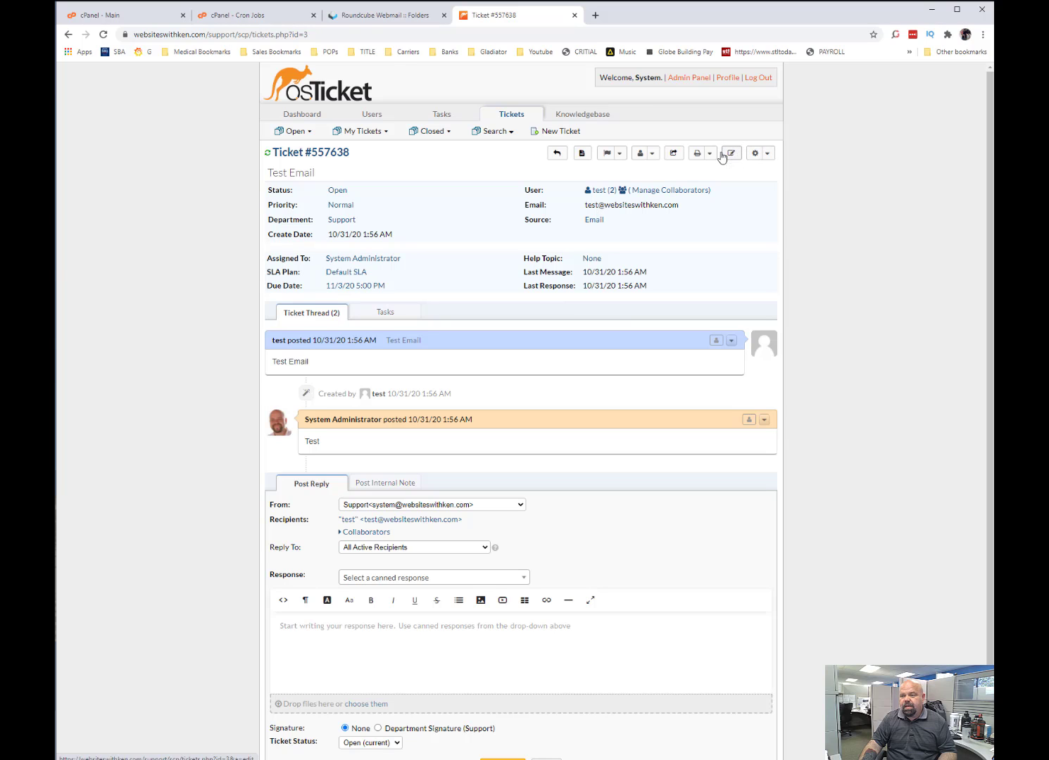
# Write the reply "test" on the "Test Email" ticket, set the ticket status to Closed and post it.
pyautogui.scroll(-2, 564, 374)
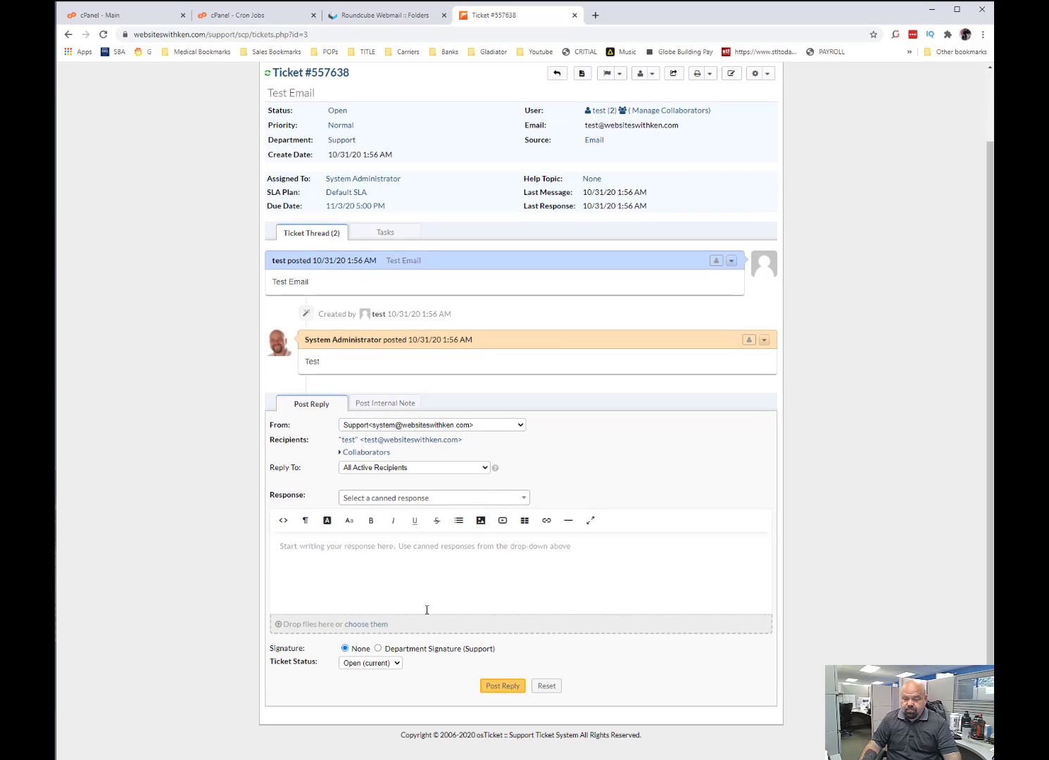
pyautogui.click(459, 555)
pyautogui.write('test')
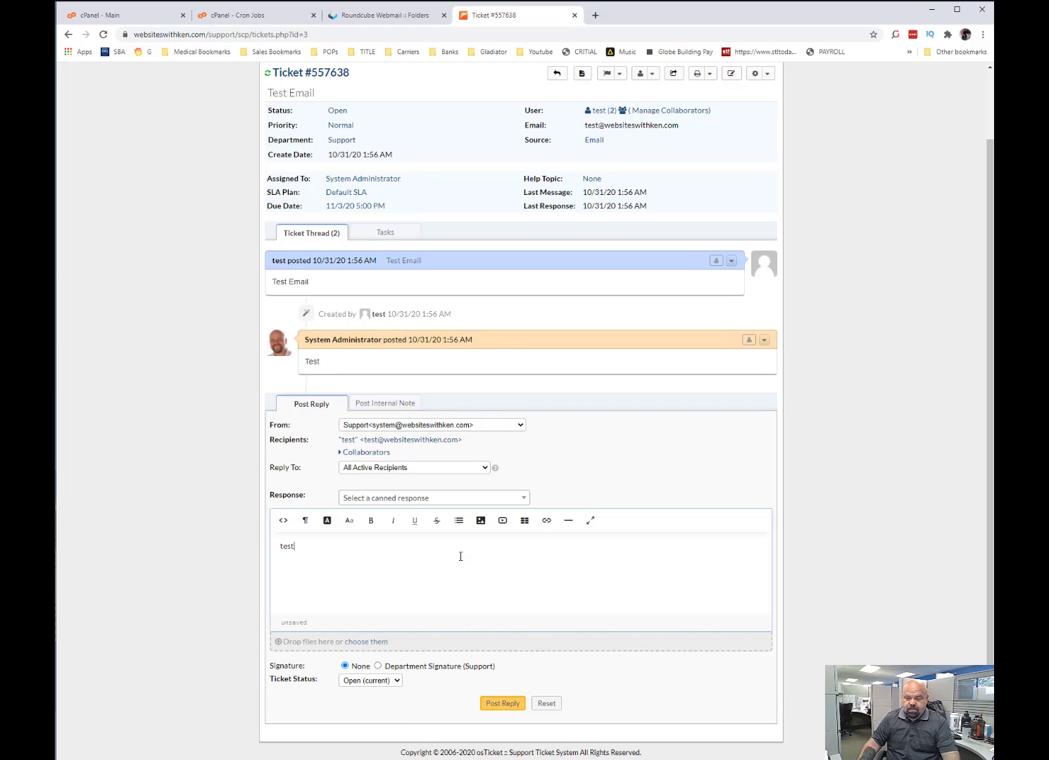
pyautogui.click(380, 681)
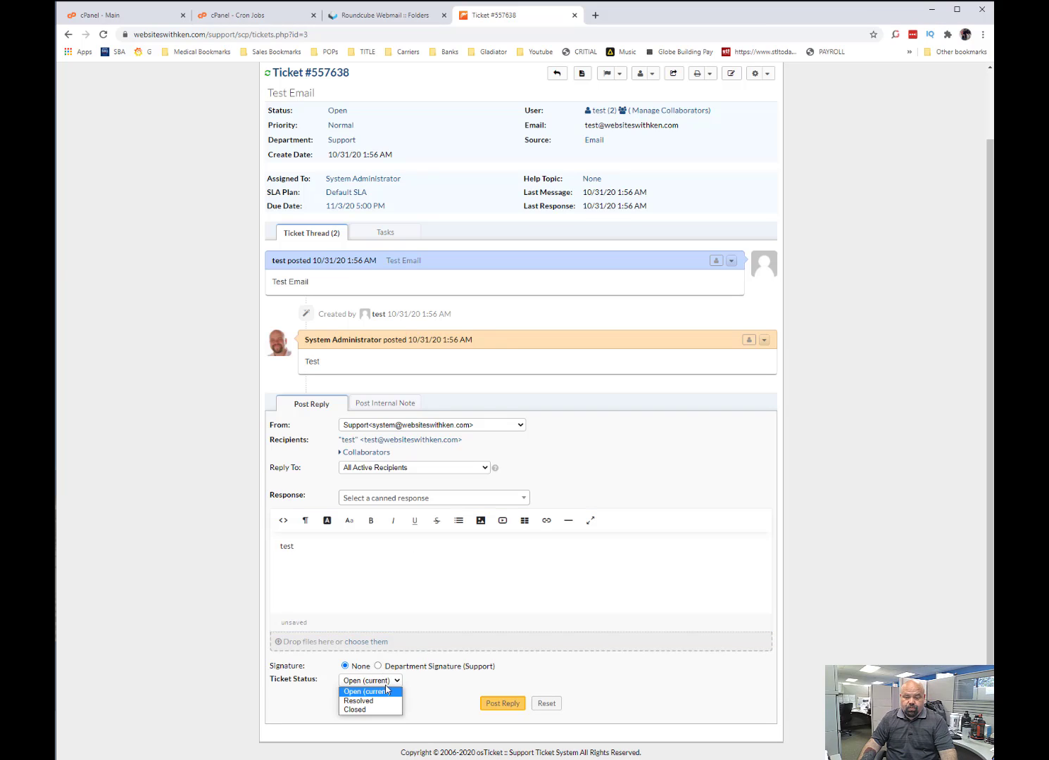
pyautogui.click(385, 703)
pyautogui.click(384, 680)
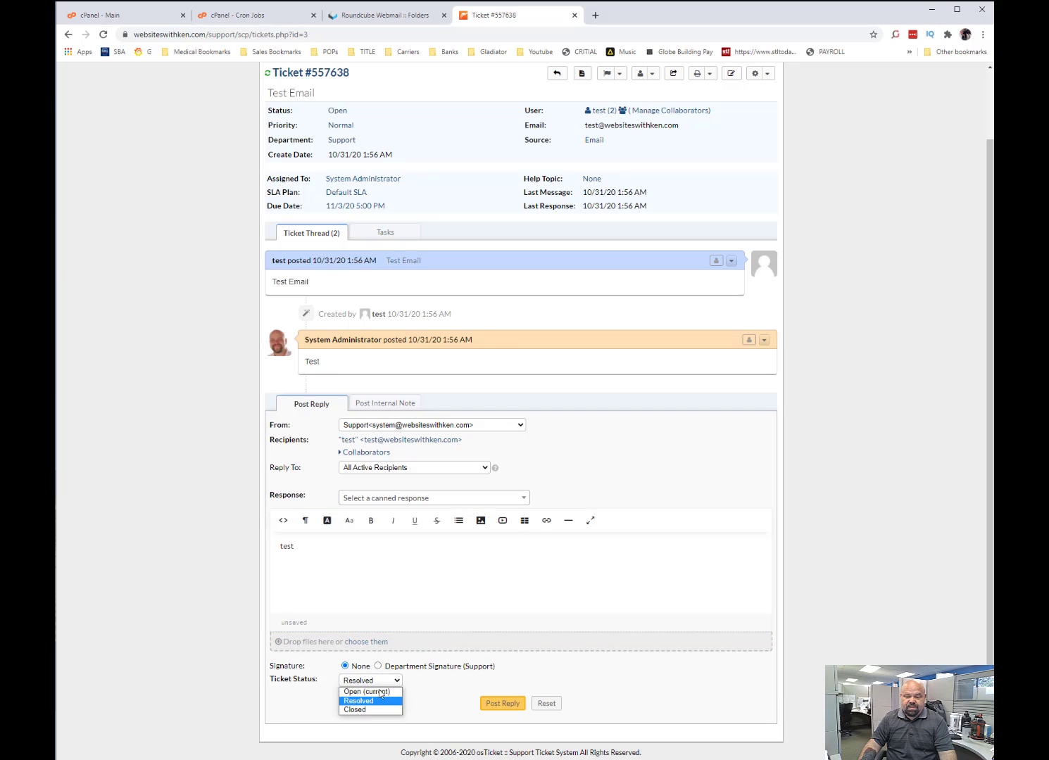
pyautogui.click(383, 709)
pyautogui.click(501, 703)
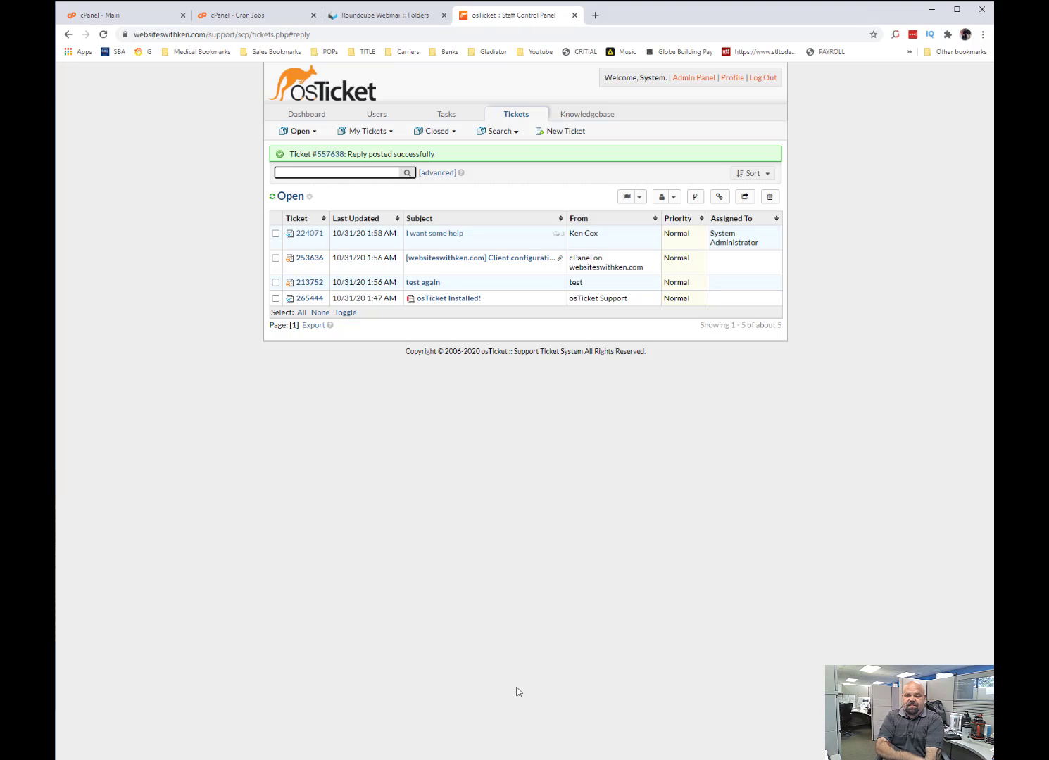
# Switch from osTicket to the cPanel main page.
pyautogui.click(266, 17)
pyautogui.click(140, 19)
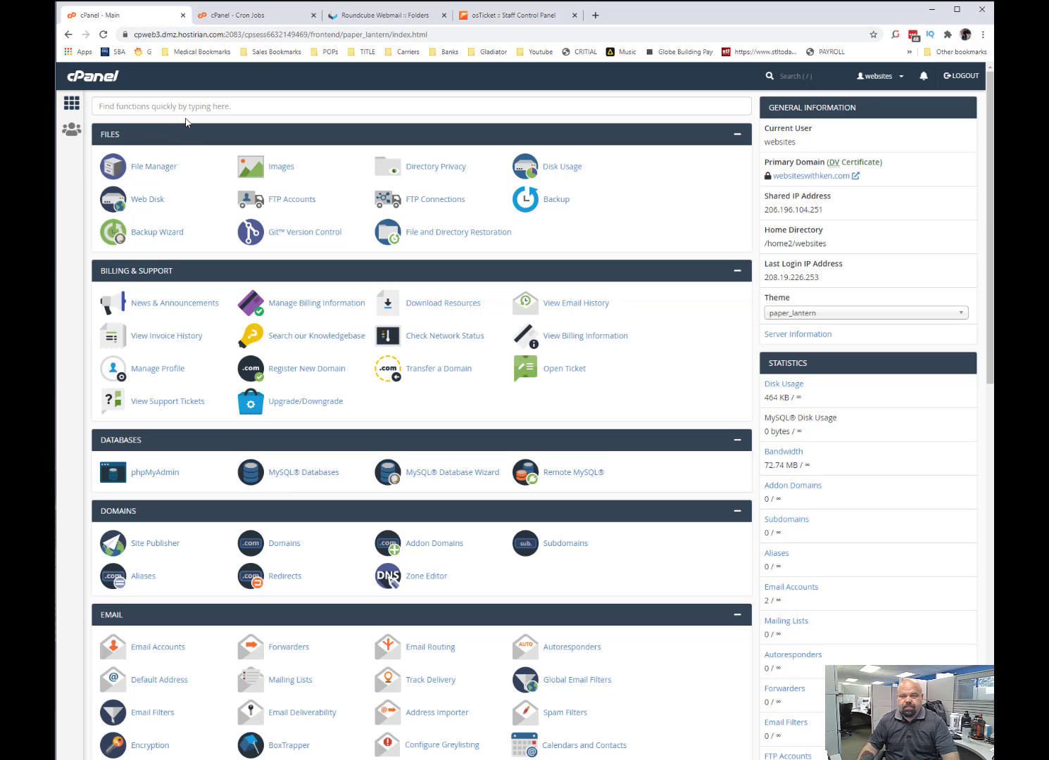
# Find Email Accounts in cPanel by searching for "em" and open the webmail inbox of the test account.
pyautogui.click(189, 107)
pyautogui.write('em')
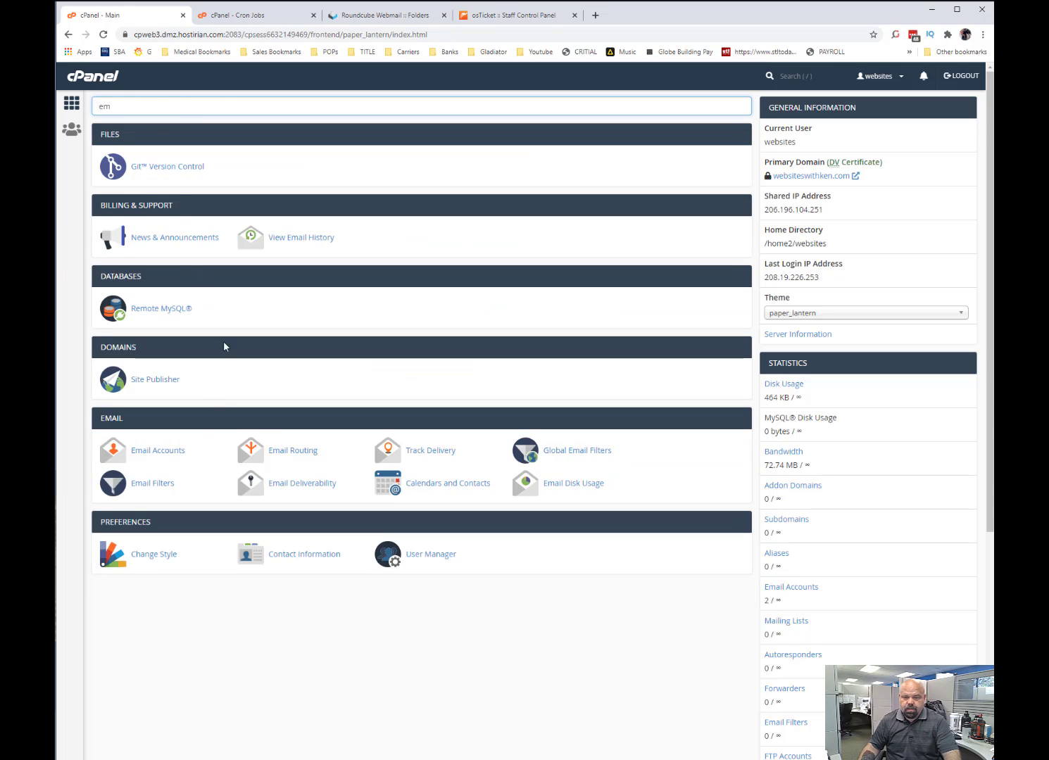
pyautogui.click(159, 452)
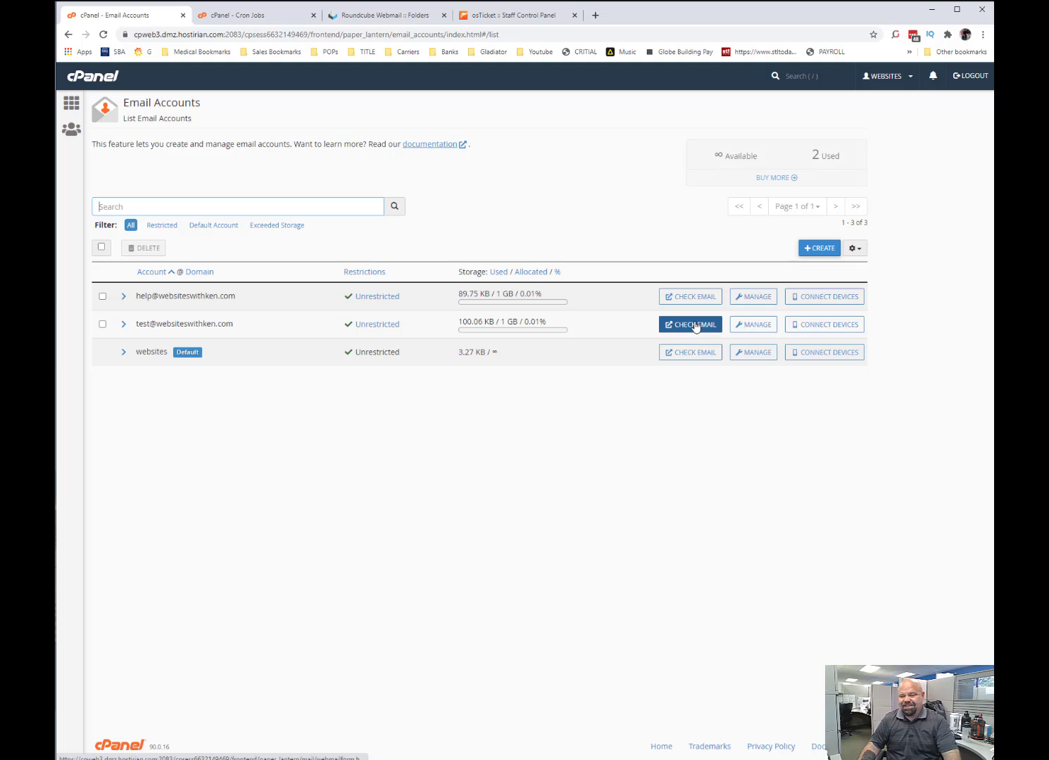
pyautogui.click(695, 326)
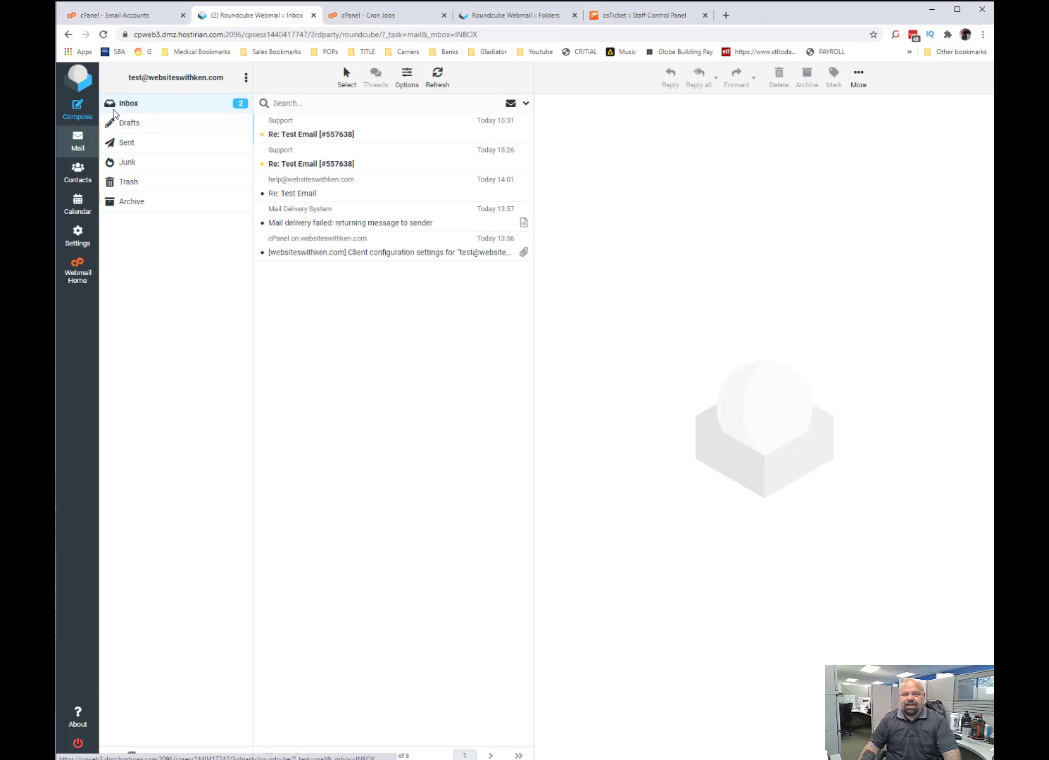
# Start a new email from the test account and address it to the help desk's e-mail address.
pyautogui.click(77, 109)
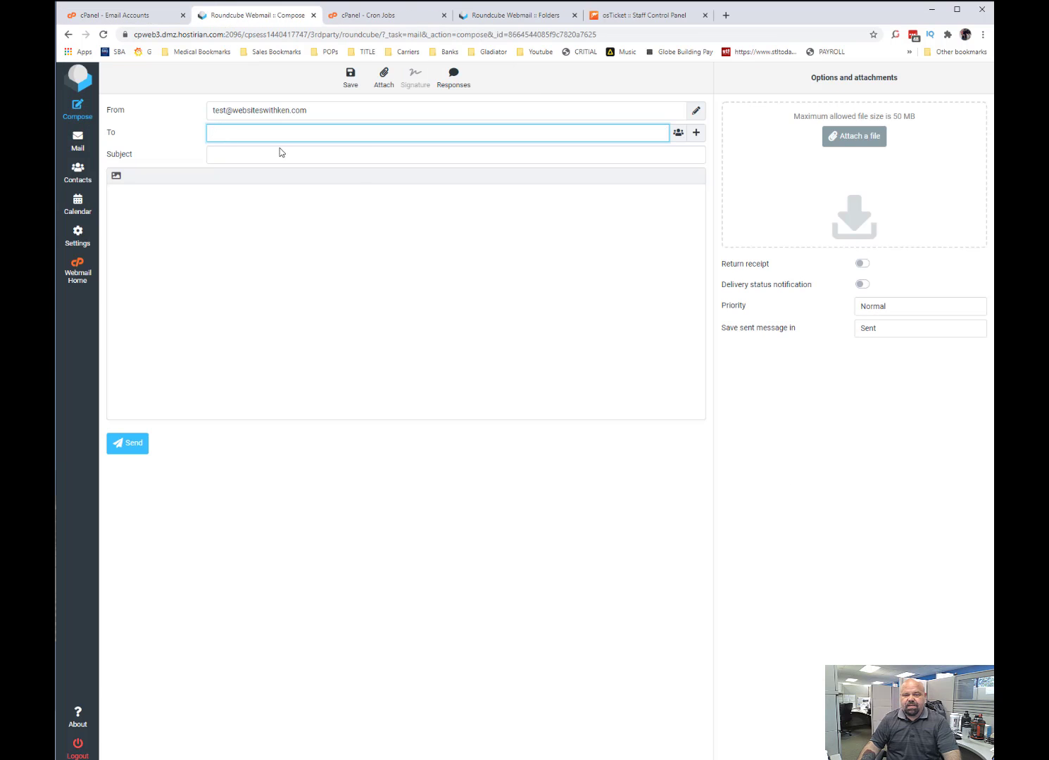
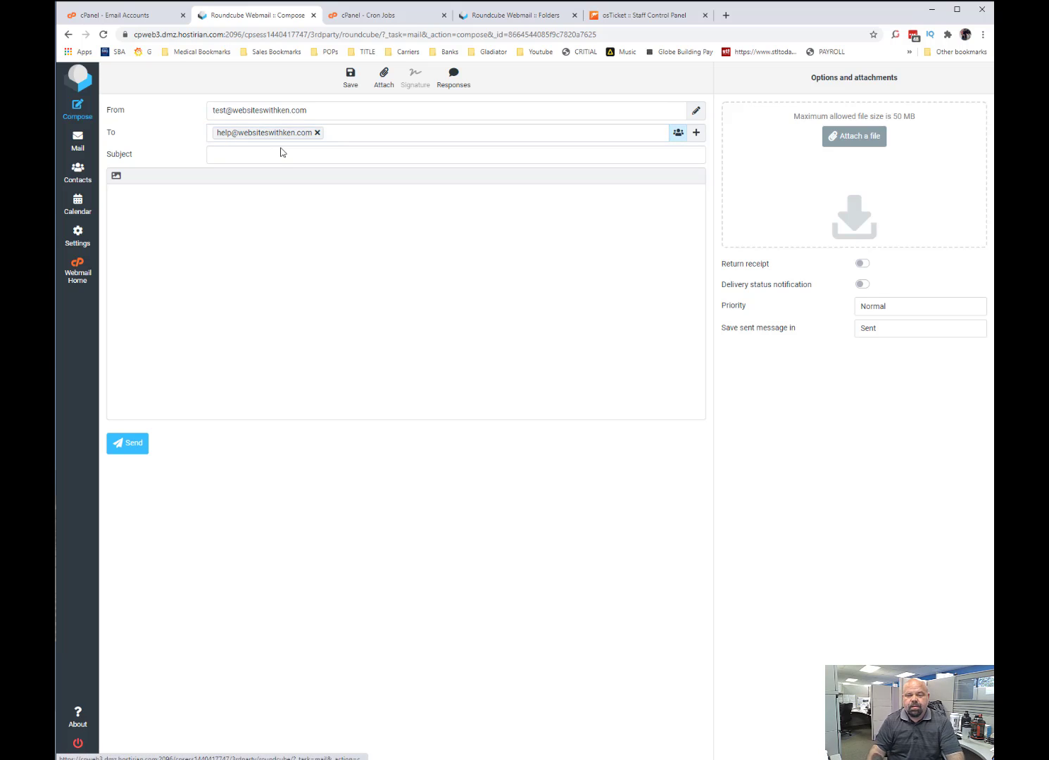
# Give the email the subject "test for Live Video" and the body "Test 123456", and send it.
pyautogui.click(327, 158)
pyautogui.write('test ')
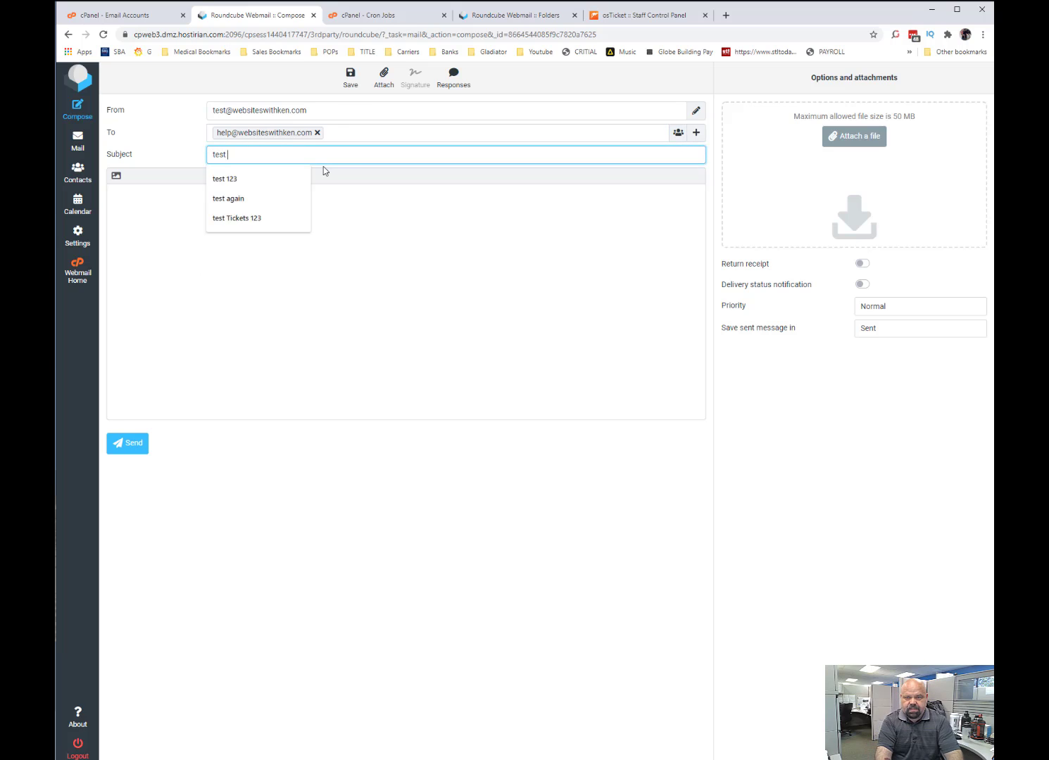
pyautogui.write('for Live Vic')
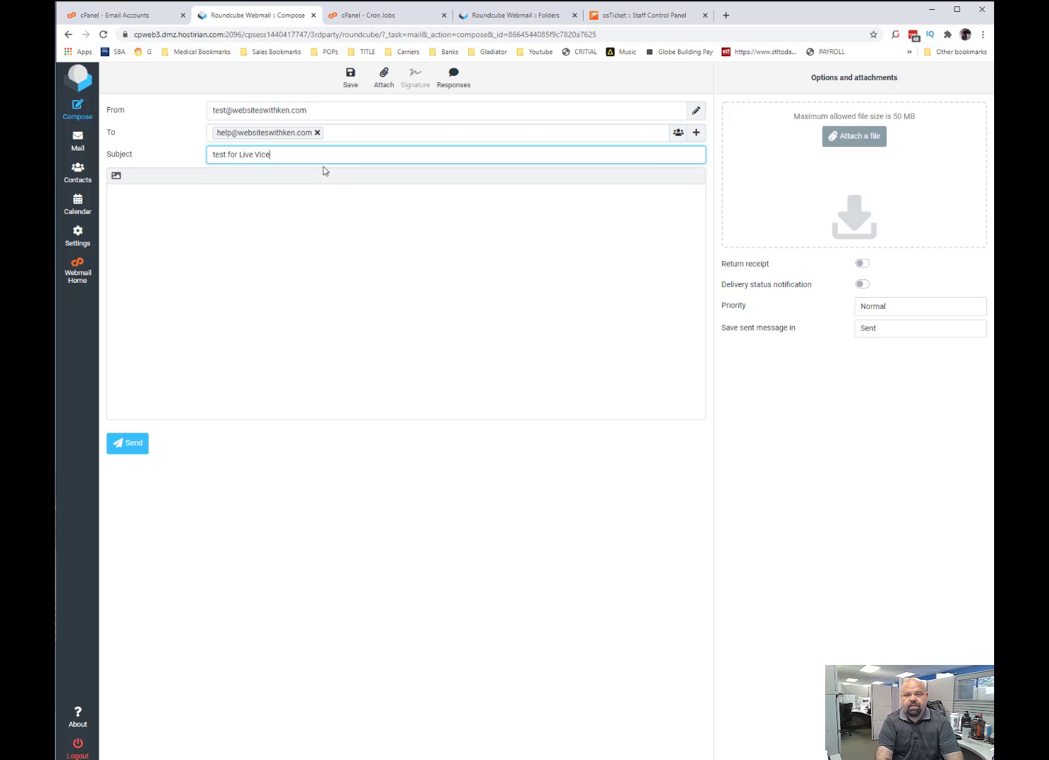
pyautogui.press('BackSpace')
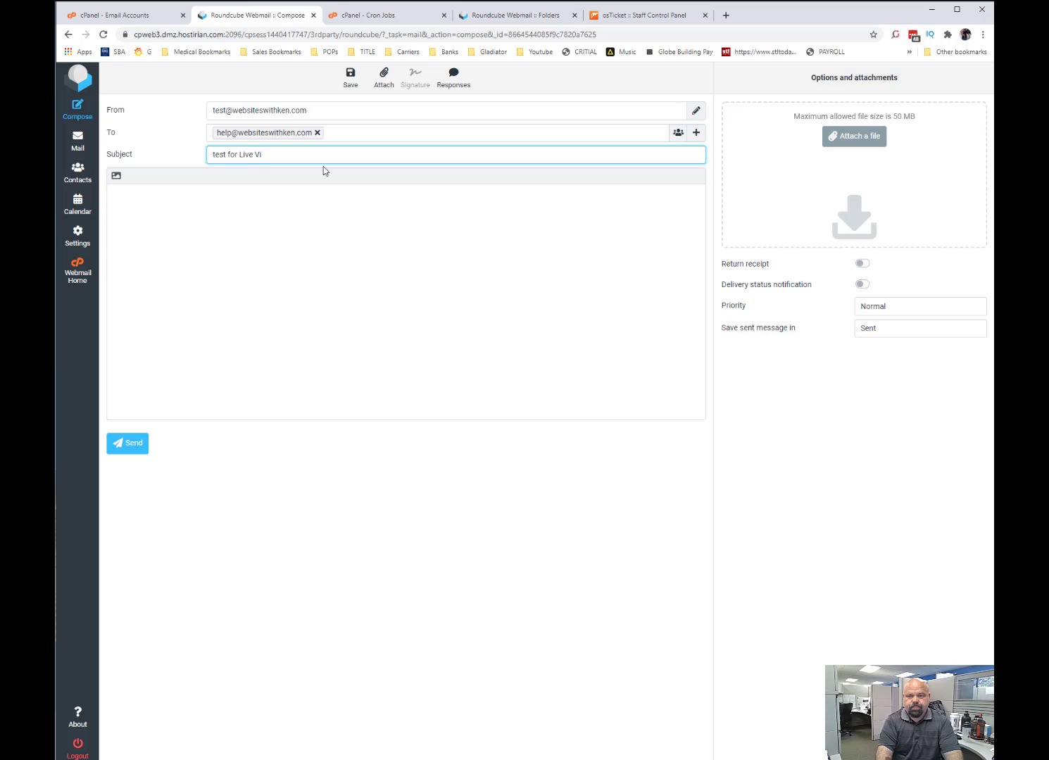
pyautogui.write('deo')
pyautogui.click(280, 286)
pyautogui.write('Test 123456')
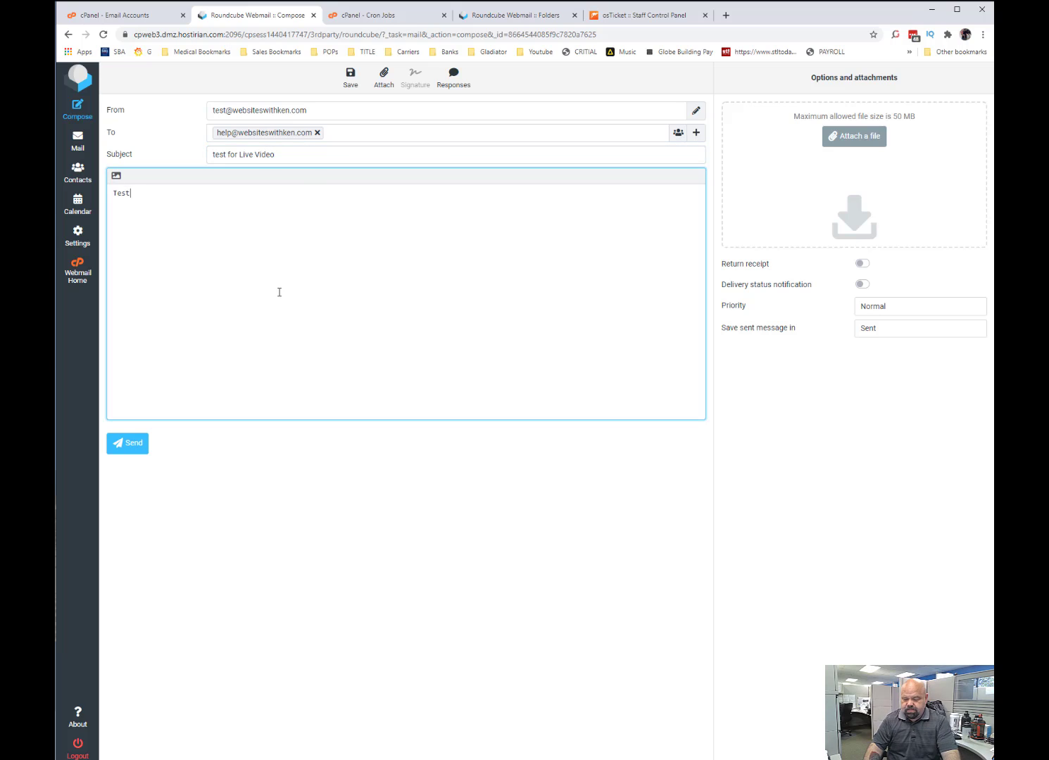
pyautogui.click(140, 445)
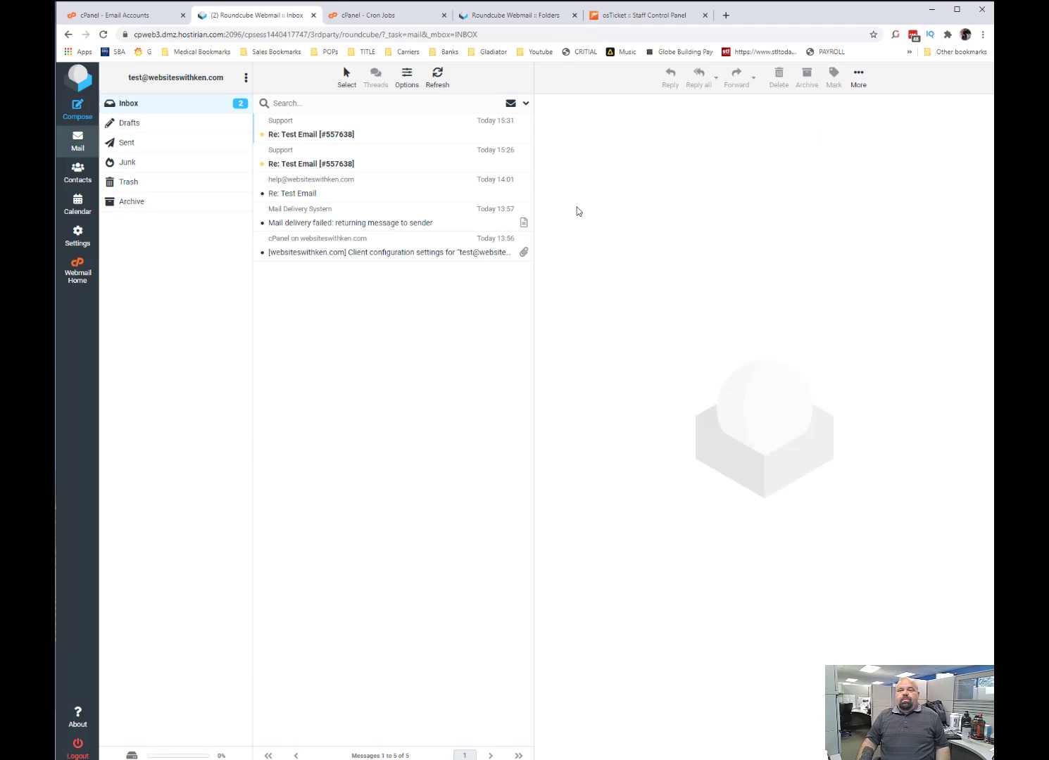
# Look at the cPanel cron jobs page, switch to osTicket and refresh the open ticket list.
pyautogui.click(396, 32)
pyautogui.click(383, 15)
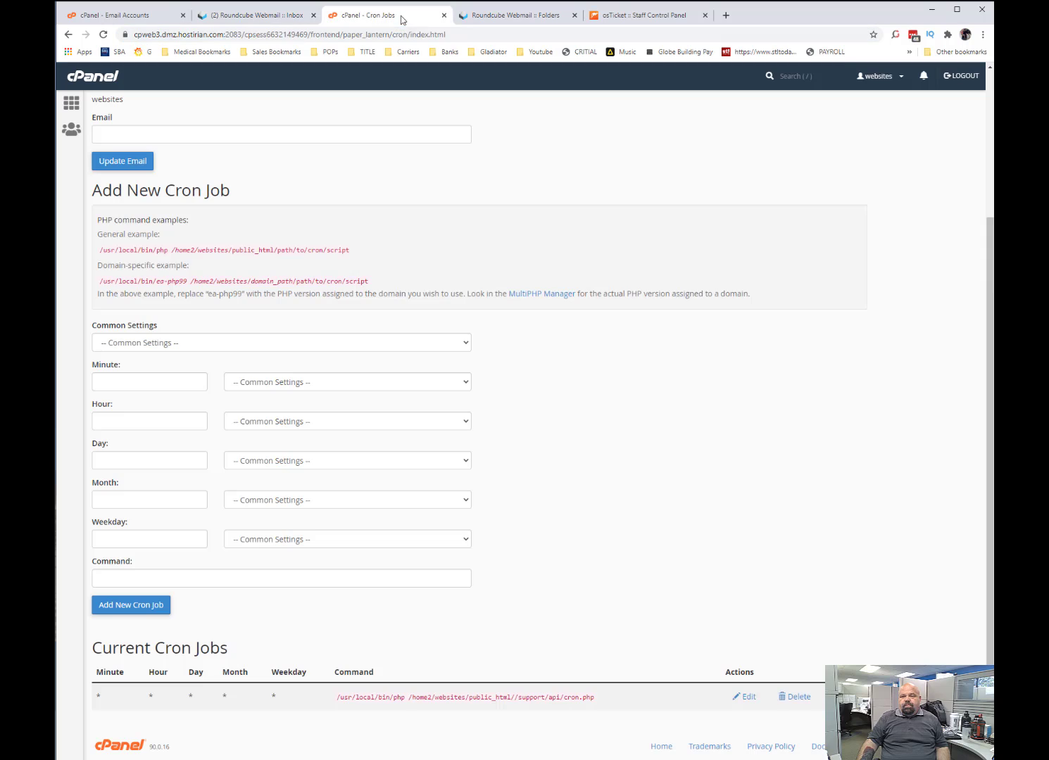
pyautogui.click(631, 15)
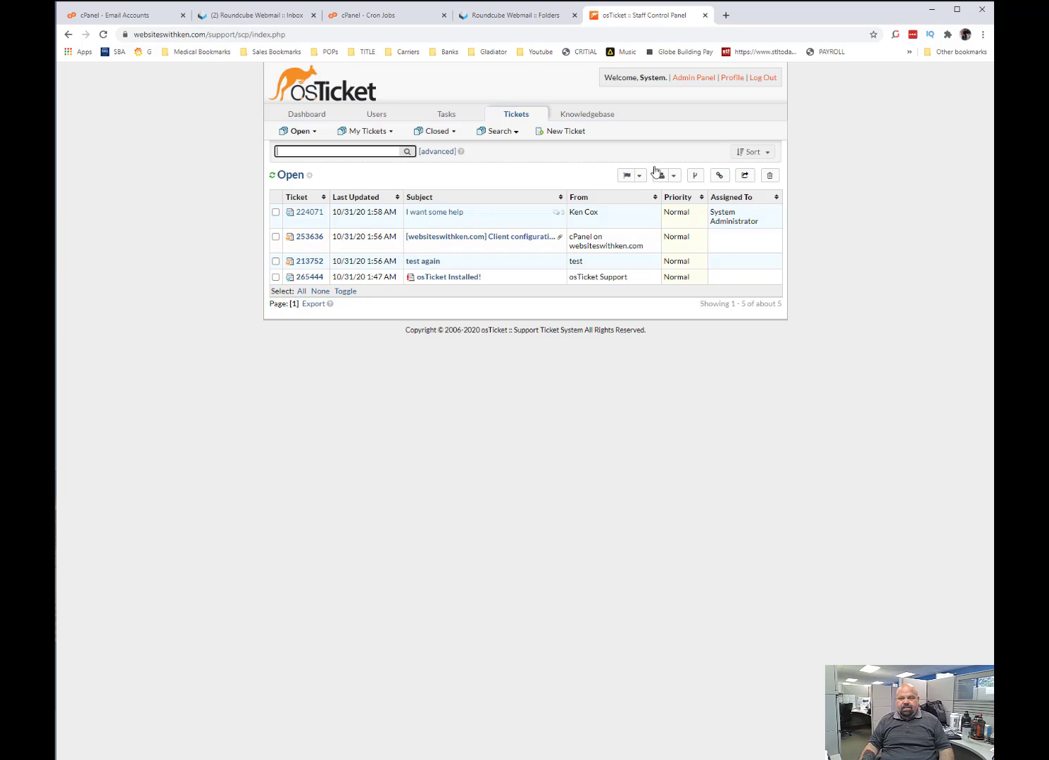
pyautogui.click(328, 91)
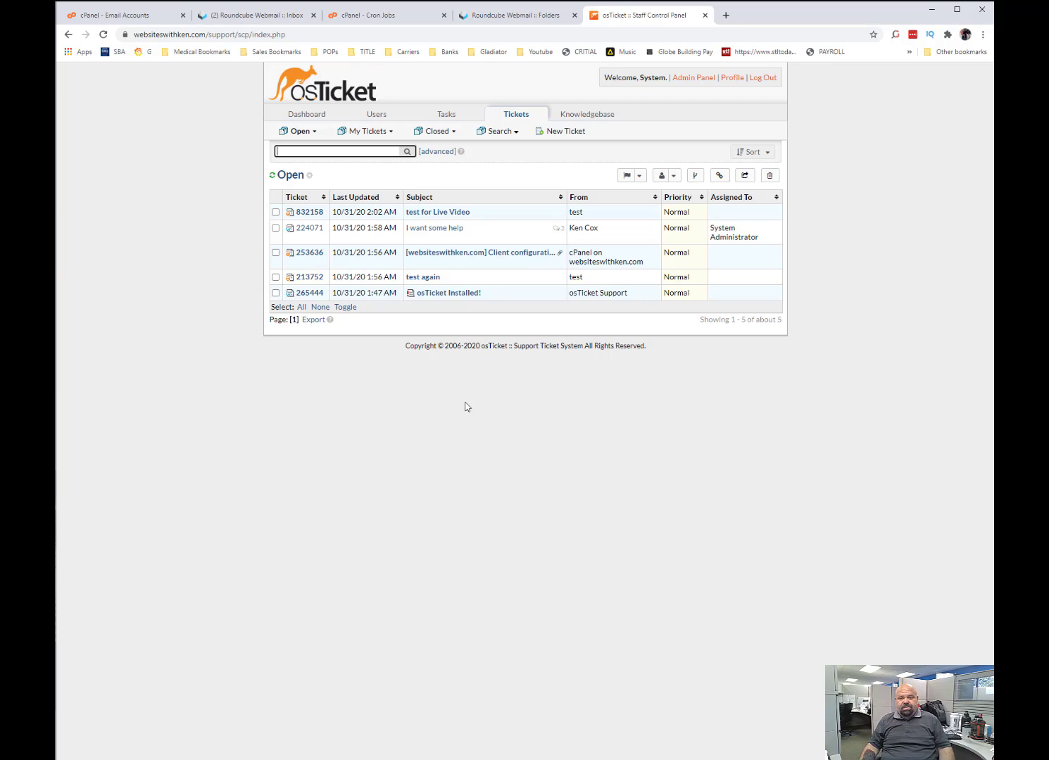
# Open the "test for Live Video" ticket and post an internal note calling the client valued, with "Please give him 10% off his labor for this job.".
pyautogui.click(415, 213)
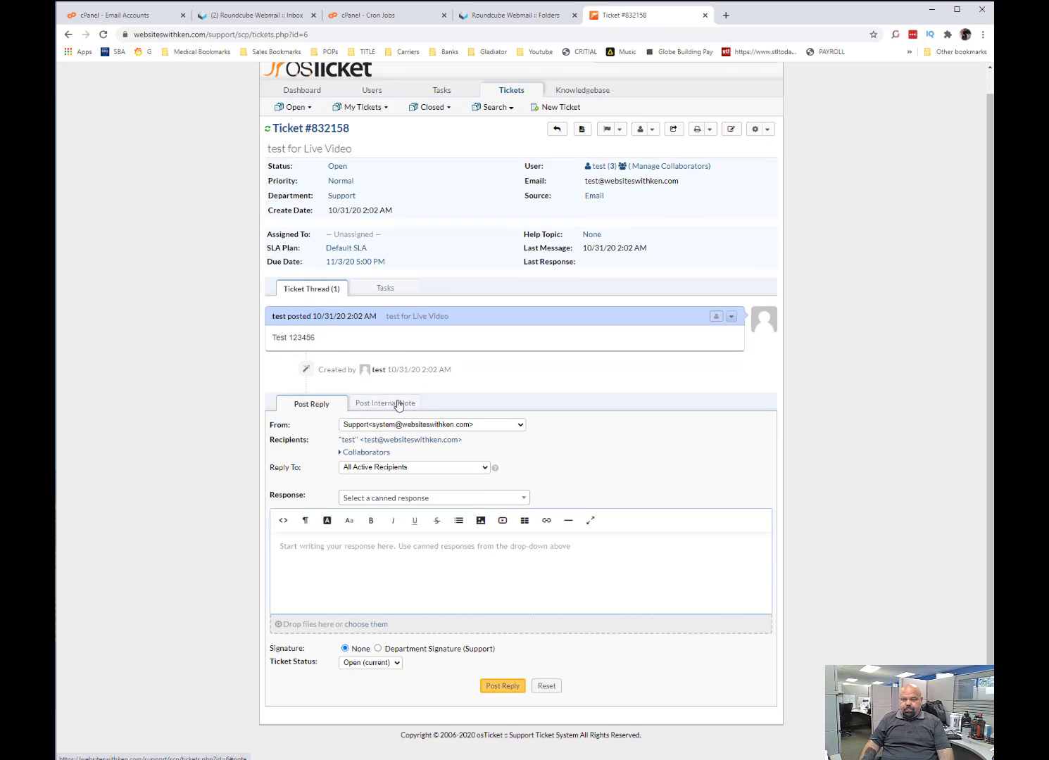
pyautogui.click(389, 402)
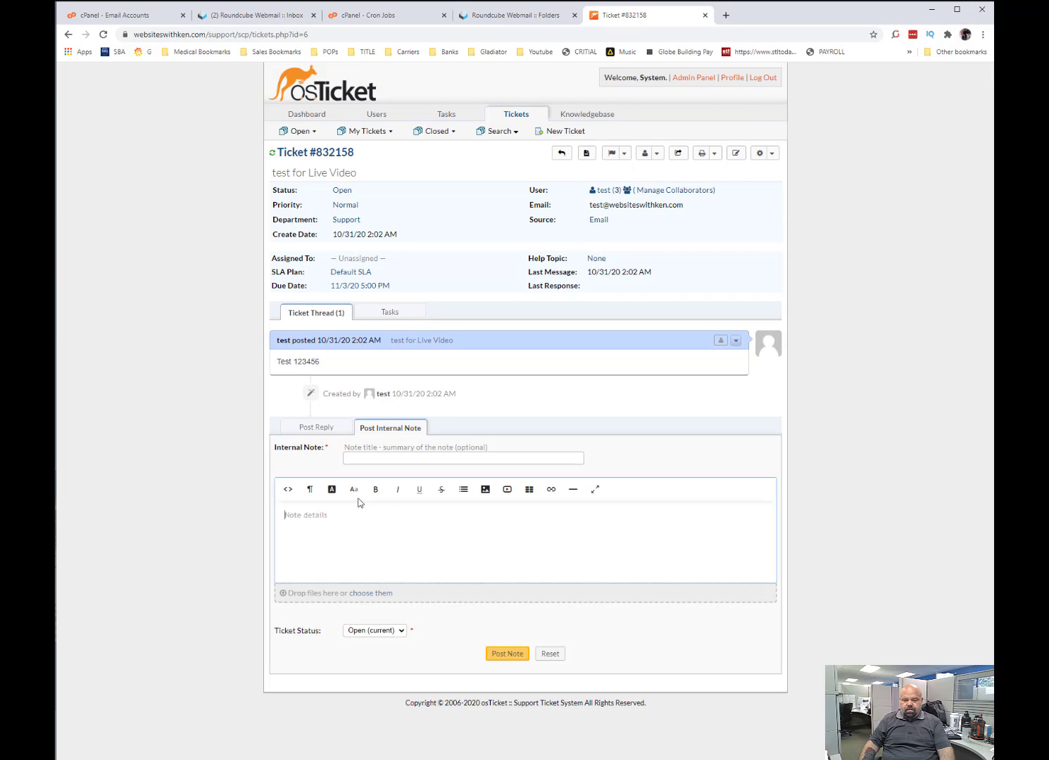
pyautogui.write('Ken is a valu')
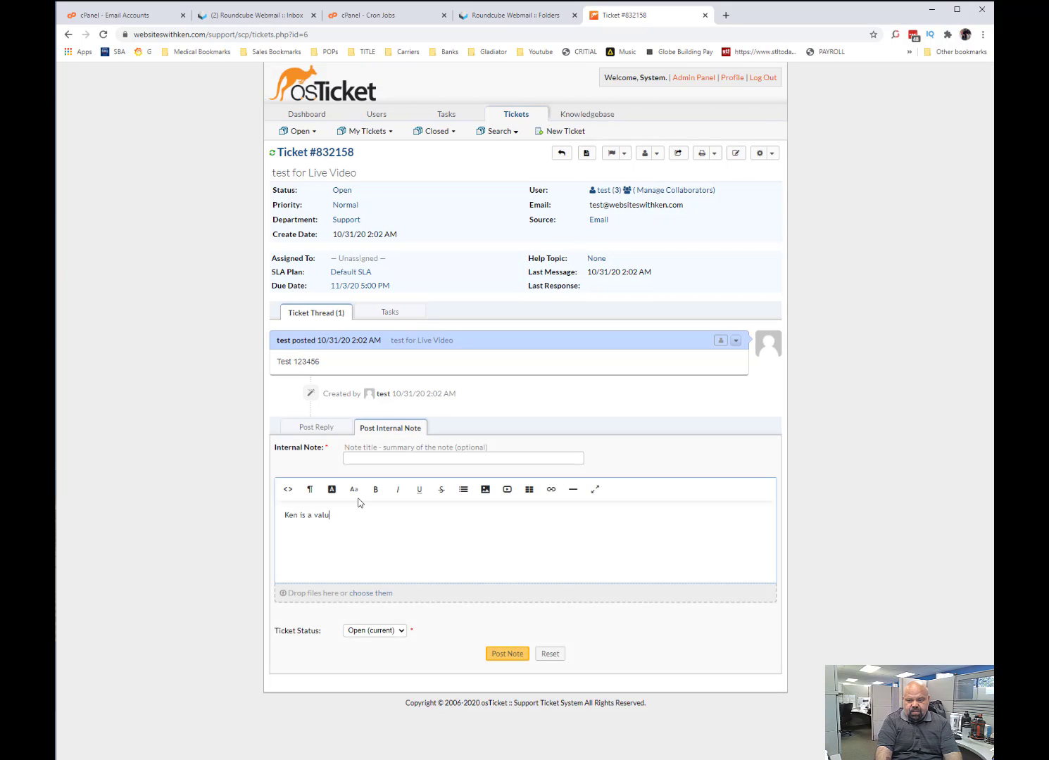
pyautogui.write('ed clien')
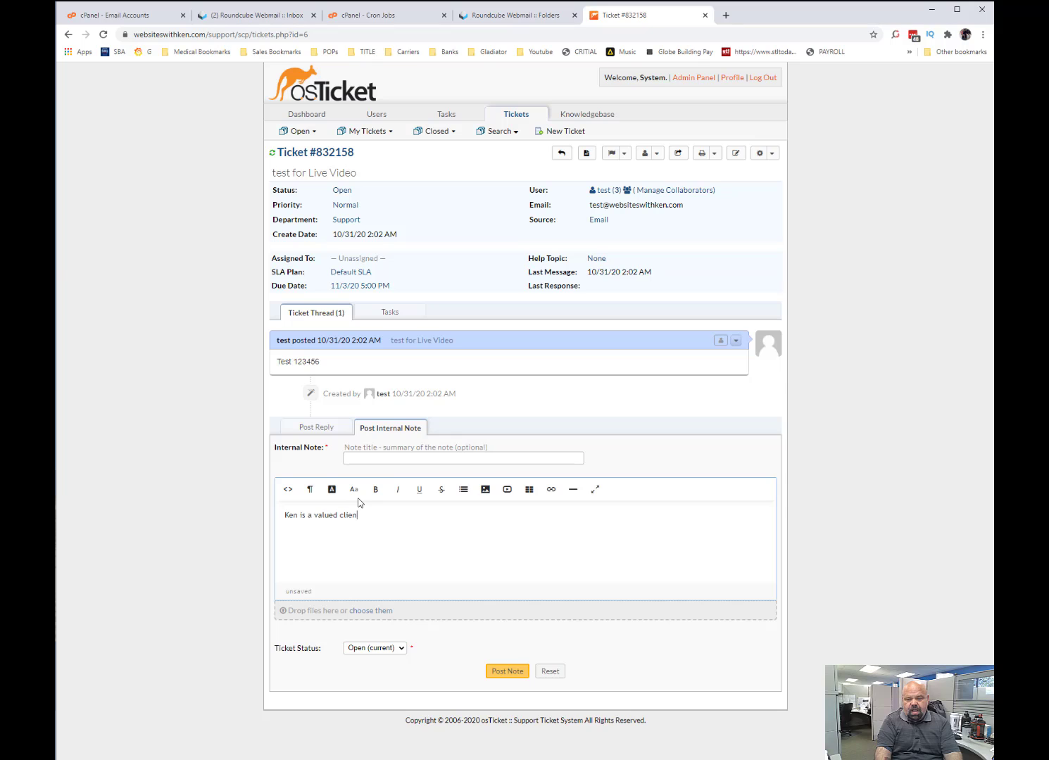
pyautogui.write('t. Please give him ')
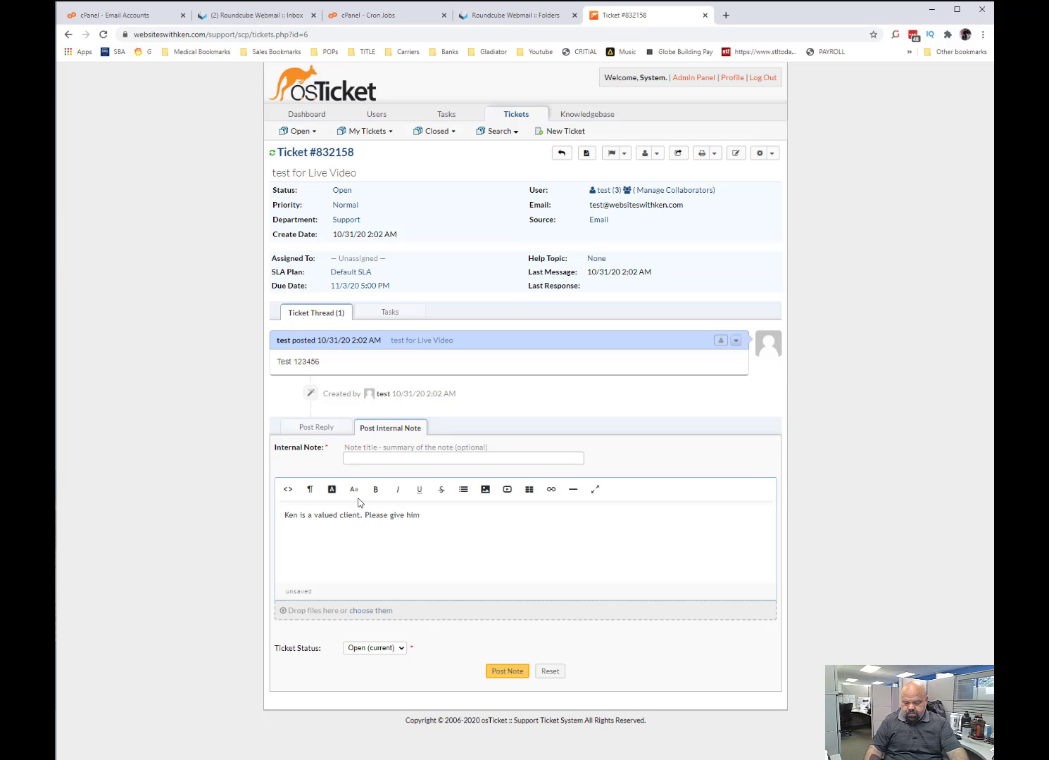
pyautogui.write('10% off')
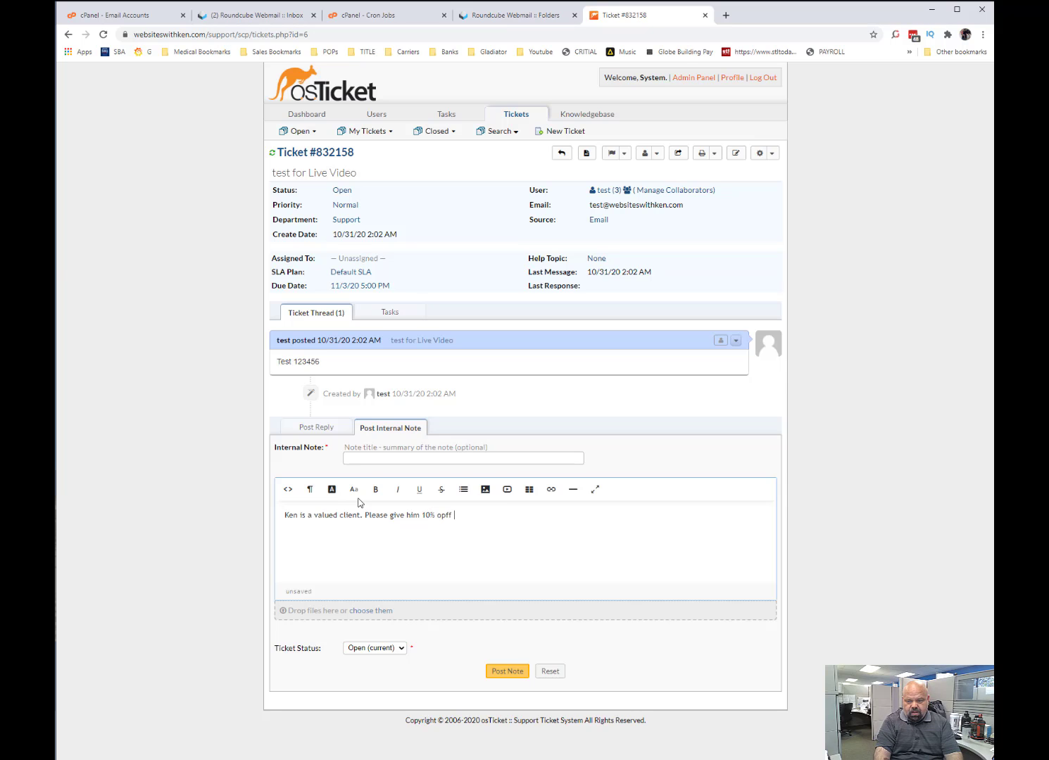
pyautogui.press('BackSpace')
pyautogui.press('BackSpace')
pyautogui.write('his ')
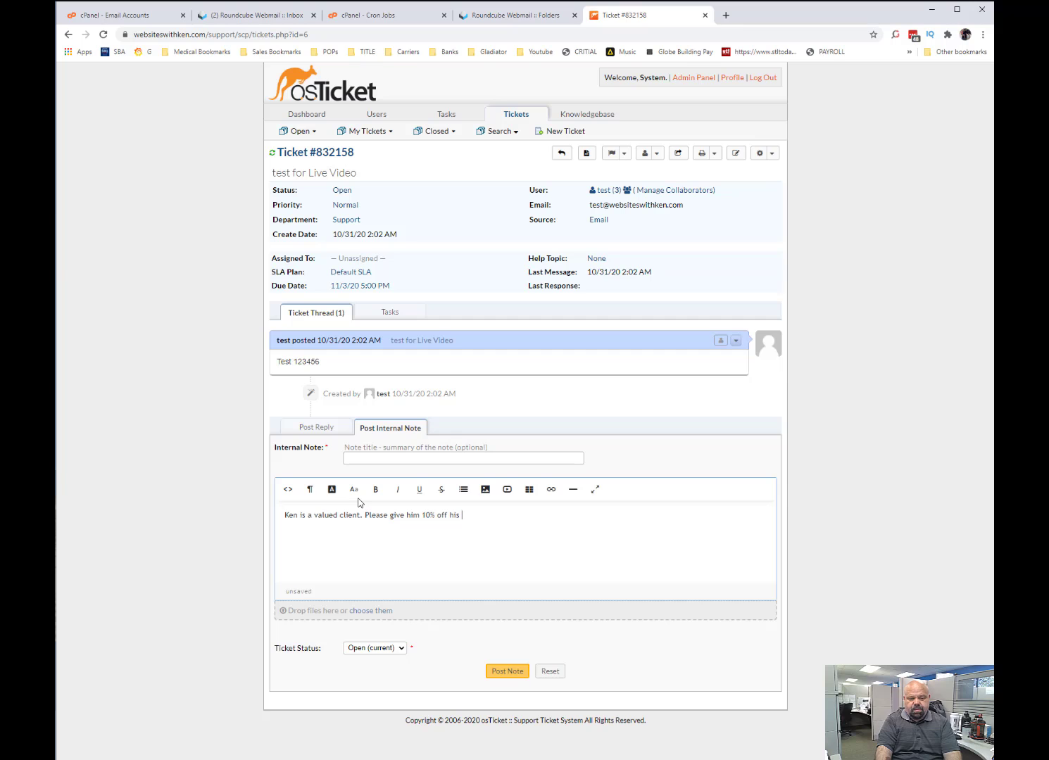
pyautogui.write('labor for this jo')
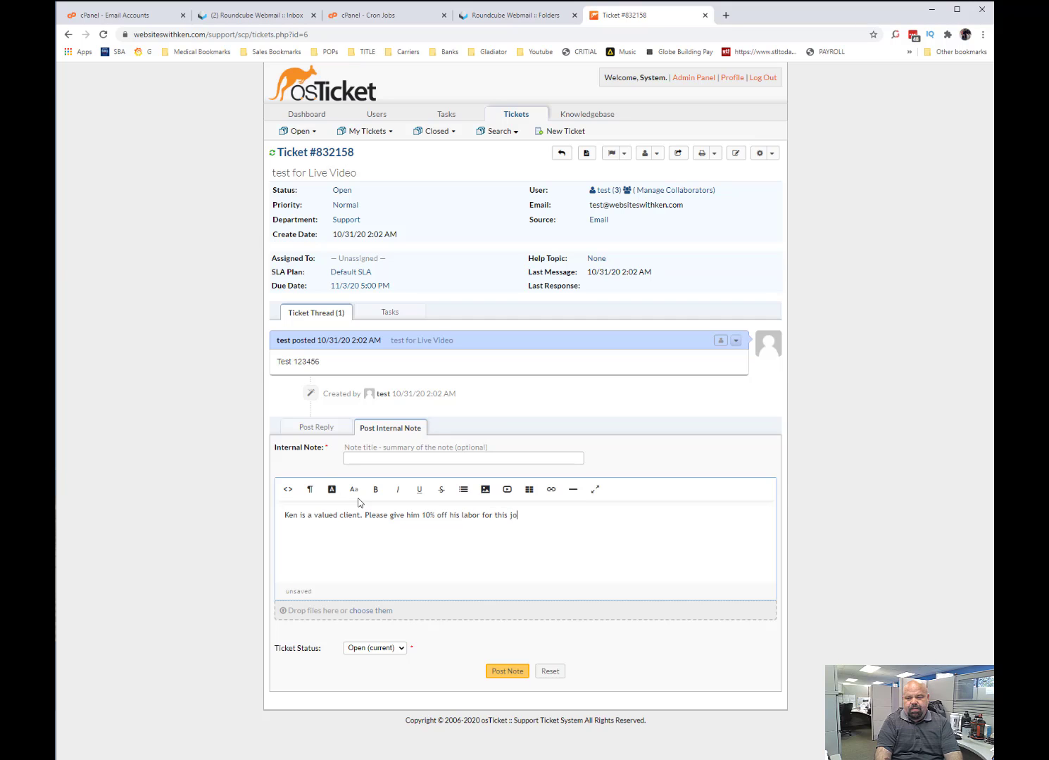
pyautogui.write('b.')
pyautogui.click(526, 670)
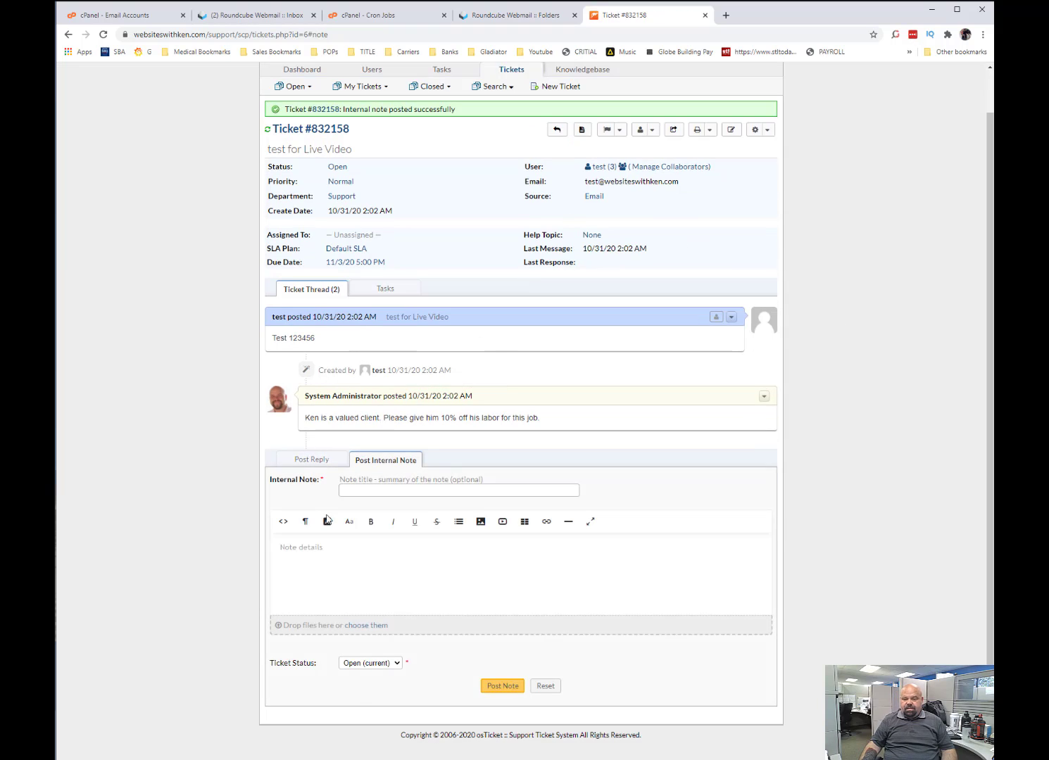
# Write a reply thanking the client by first name "for all your support", set the ticket status to Closed and post it.
pyautogui.click(293, 465)
pyautogui.click(355, 629)
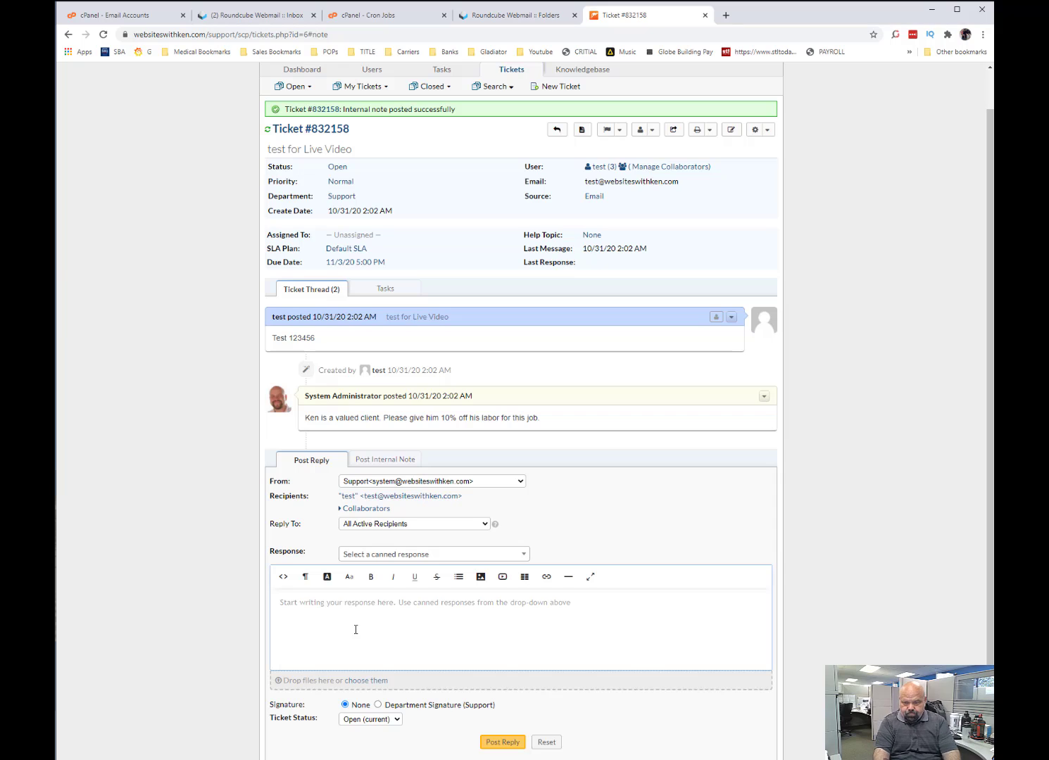
pyautogui.write('Thank ken fo')
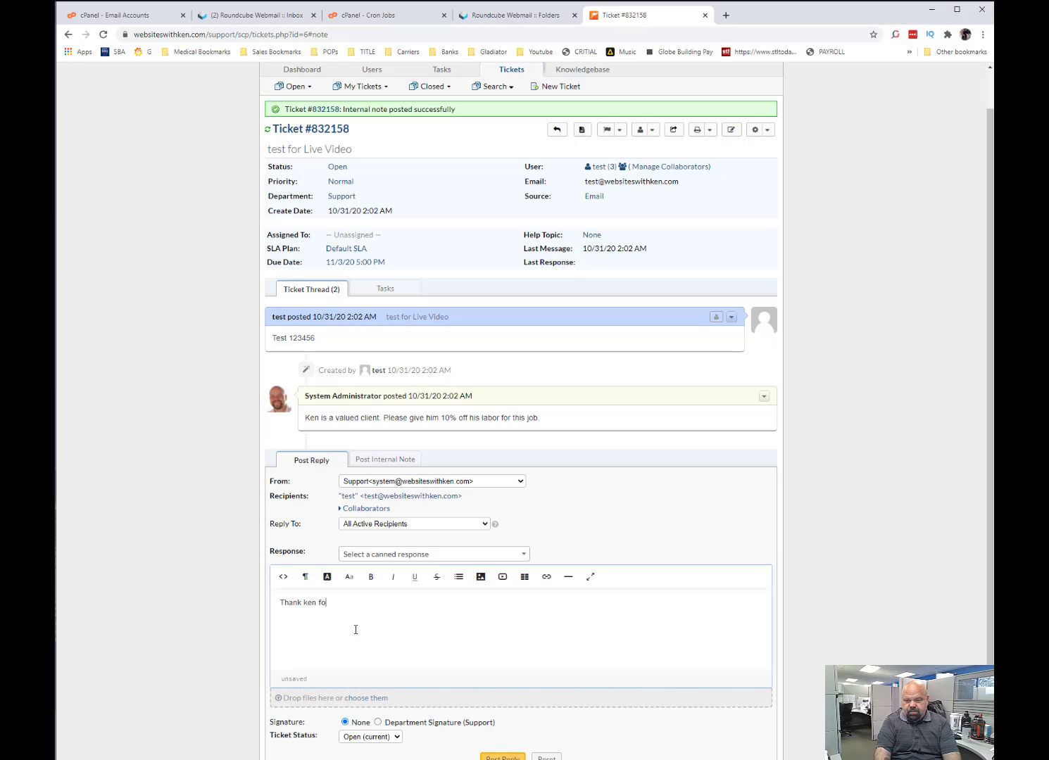
pyautogui.write('r all your support')
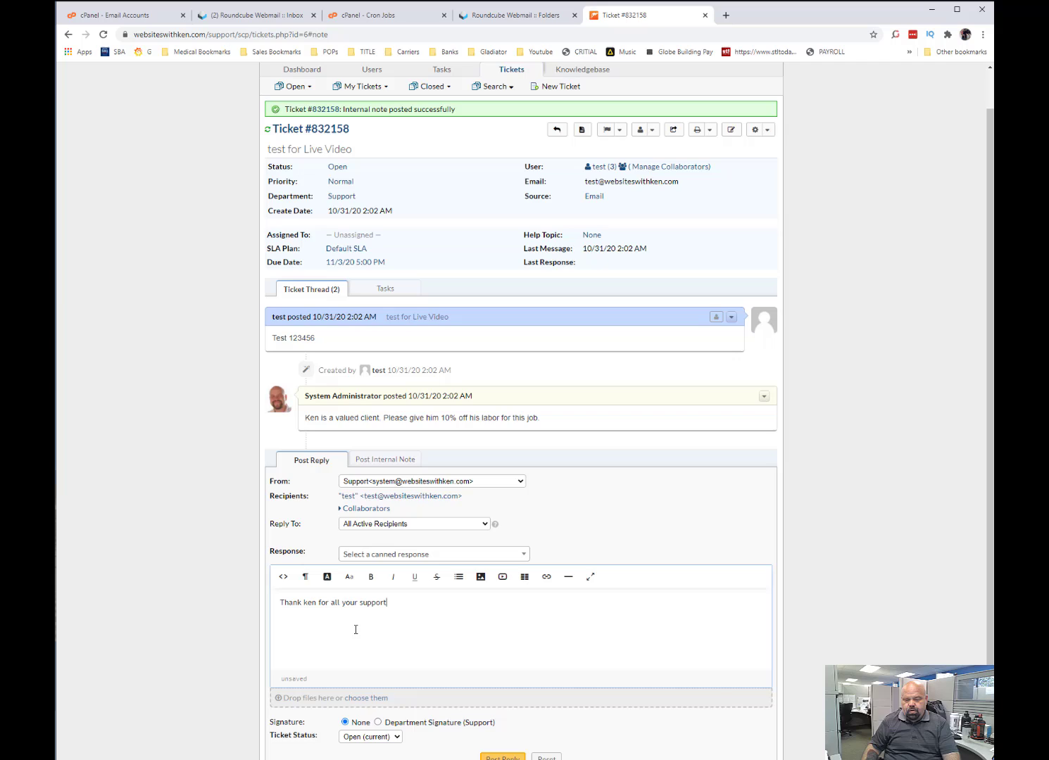
pyautogui.scroll(-2, 517, 632)
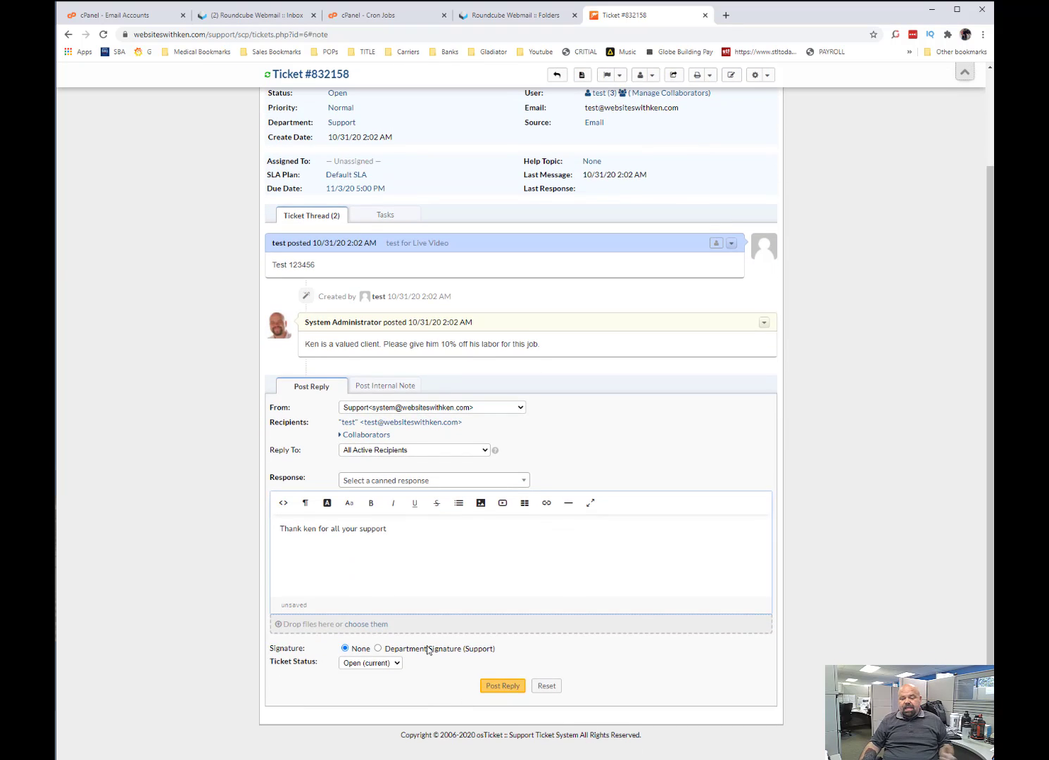
pyautogui.click(386, 665)
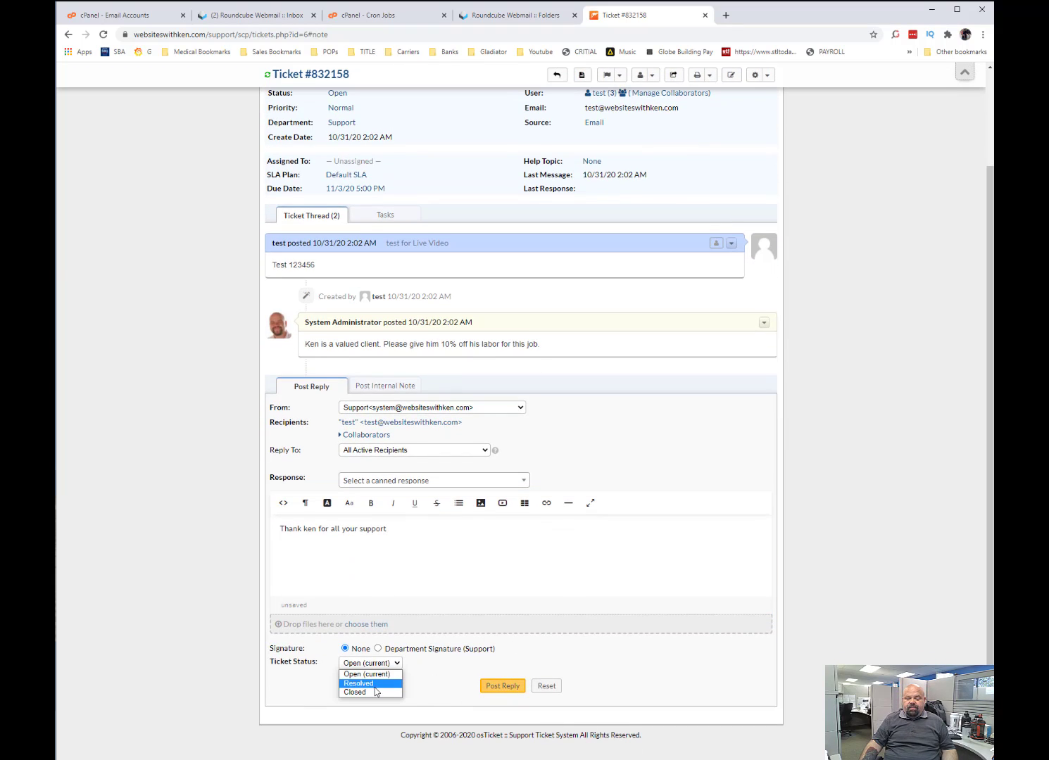
pyautogui.click(375, 693)
pyautogui.click(502, 686)
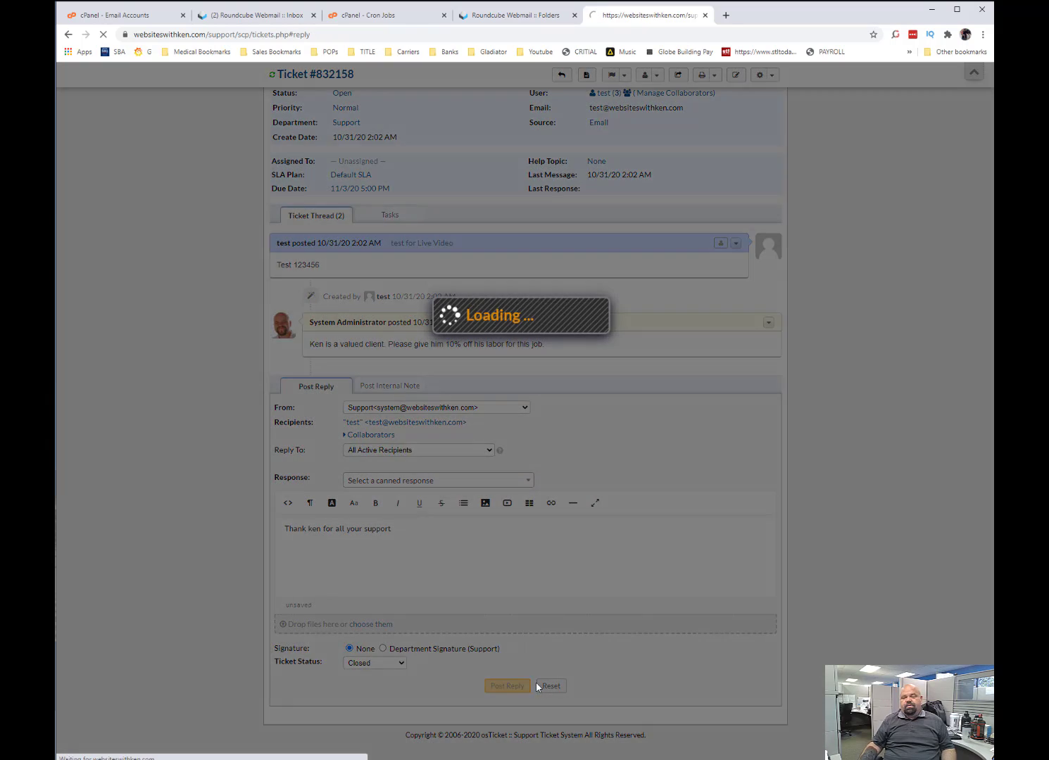